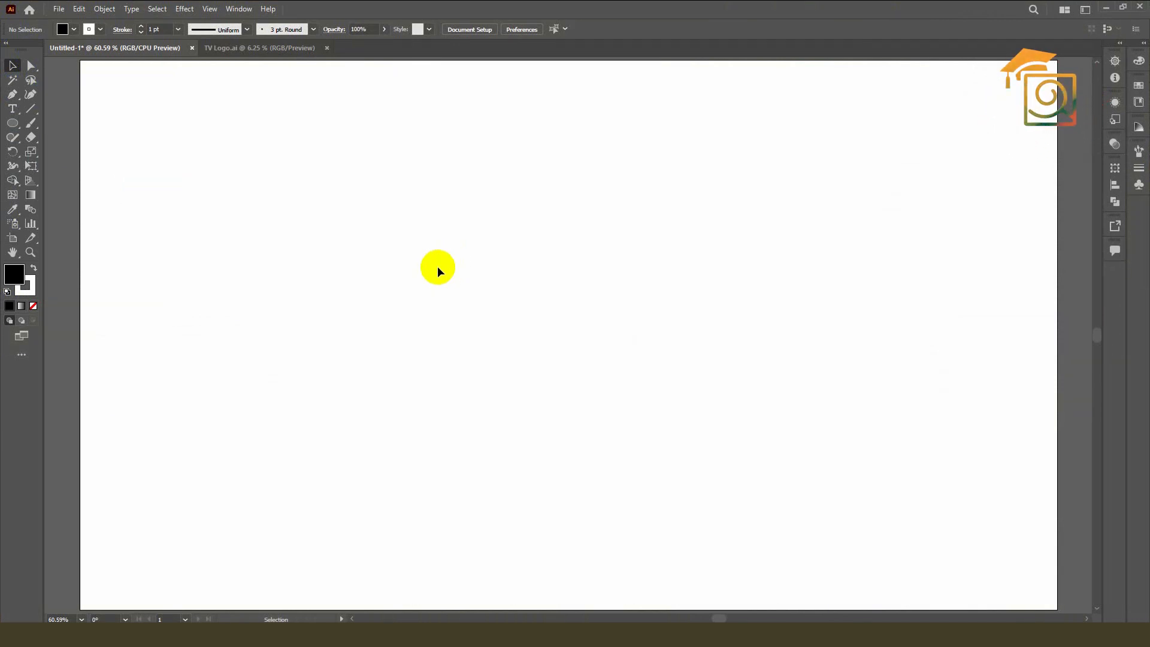
- Draw a rectangle about 542 by 286 px in the artboard's upper-left area and remove its stroke
{"action": "left_click_drag", "start_coordinate": [12, 123], "coordinate": [55, 126]}
{"action": "left_click_drag", "start_coordinate": [182, 164], "coordinate": [457, 308]}
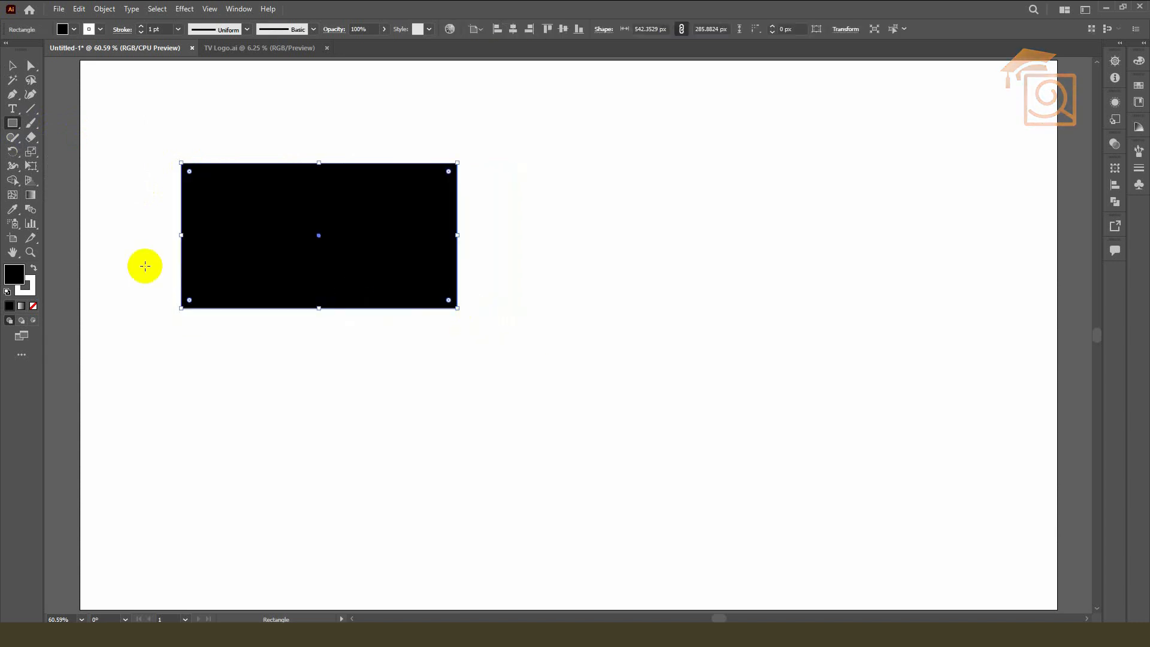
{"action": "left_click", "coordinate": [25, 283]}
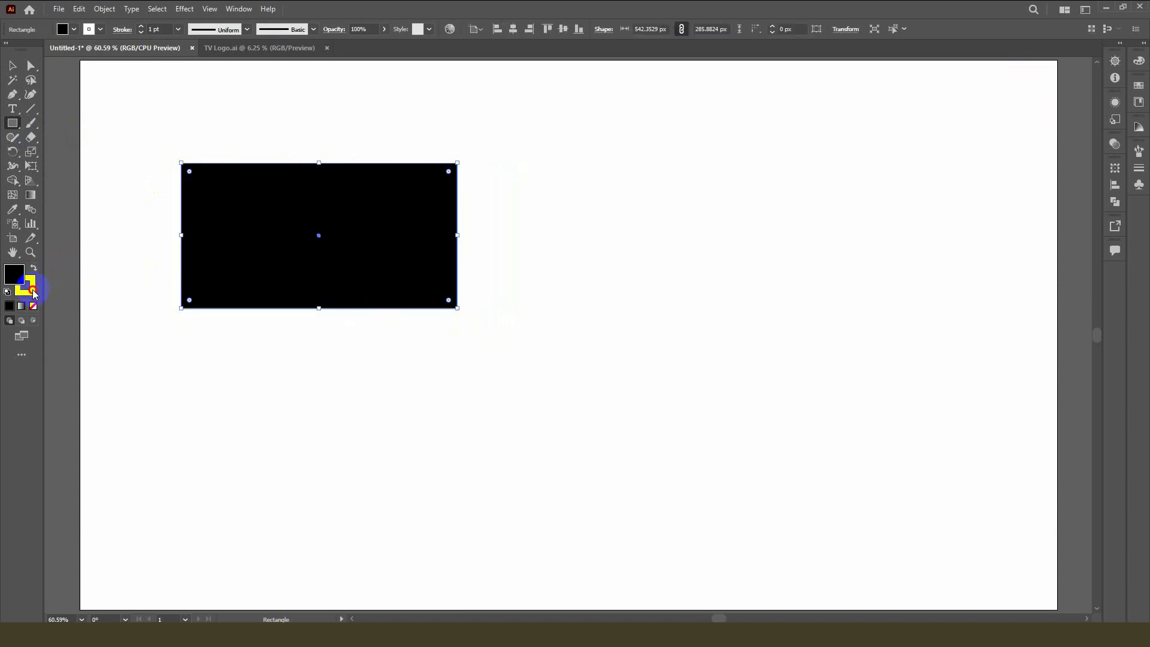
{"action": "left_click", "coordinate": [32, 306]}
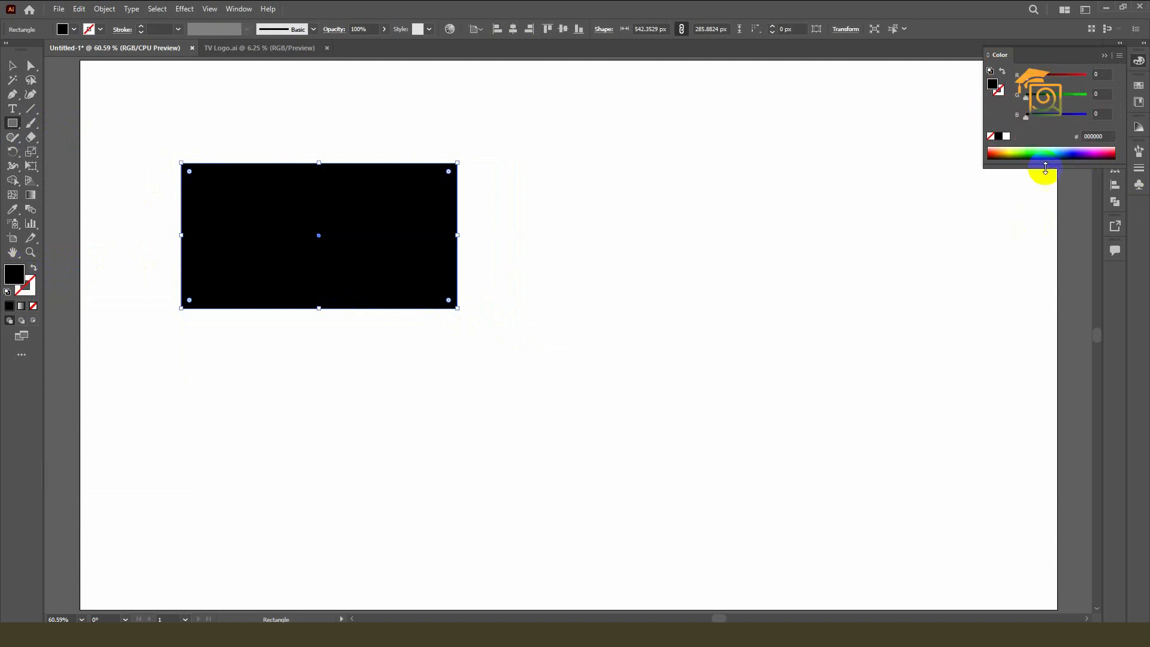
- Fill the rectangle with dark orange (#d07b00) and move it slightly to the right
{"action": "left_click", "coordinate": [1015, 150]}
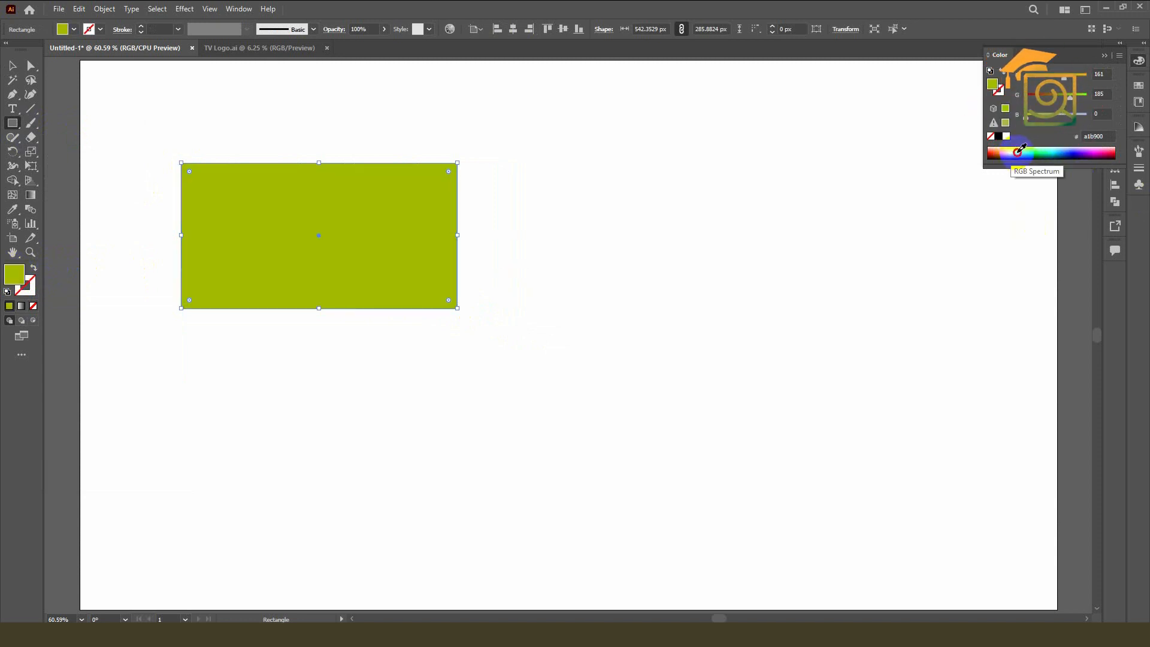
{"action": "left_click", "coordinate": [1020, 149]}
{"action": "left_click", "coordinate": [1003, 154]}
{"action": "left_click", "coordinate": [12, 66]}
{"action": "left_click_drag", "start_coordinate": [275, 193], "coordinate": [329, 197]}
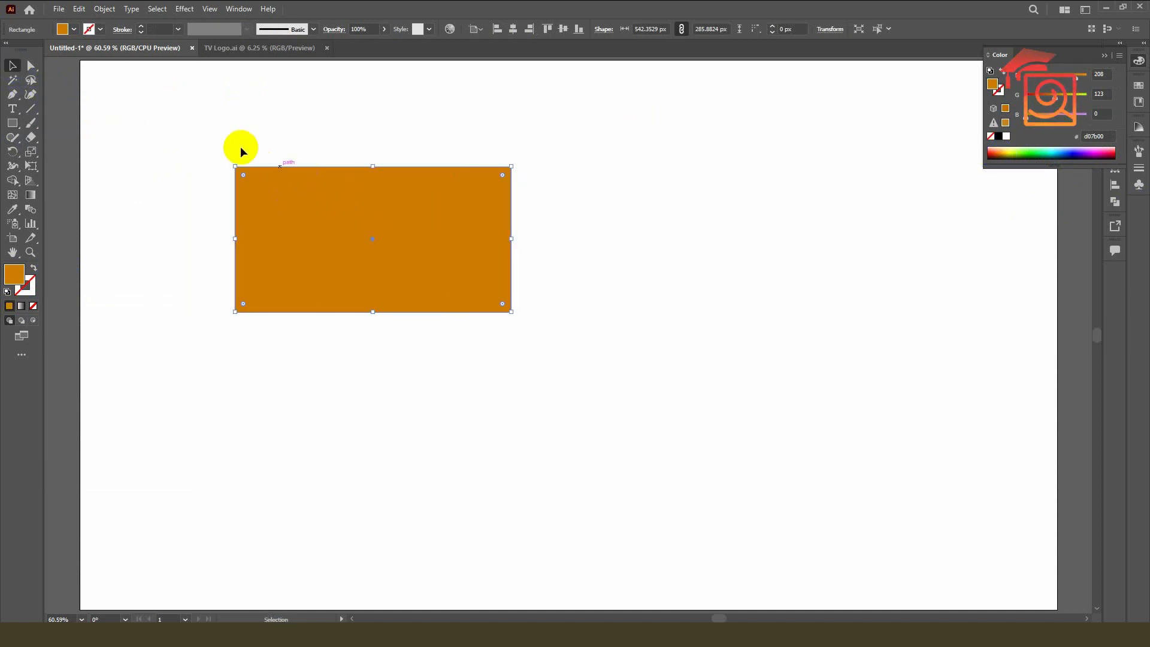
- Draw a second rectangle about 367 by 241 px over the first one's upper-right corner and fill it with green (#00e76f)
{"action": "left_click", "coordinate": [13, 125]}
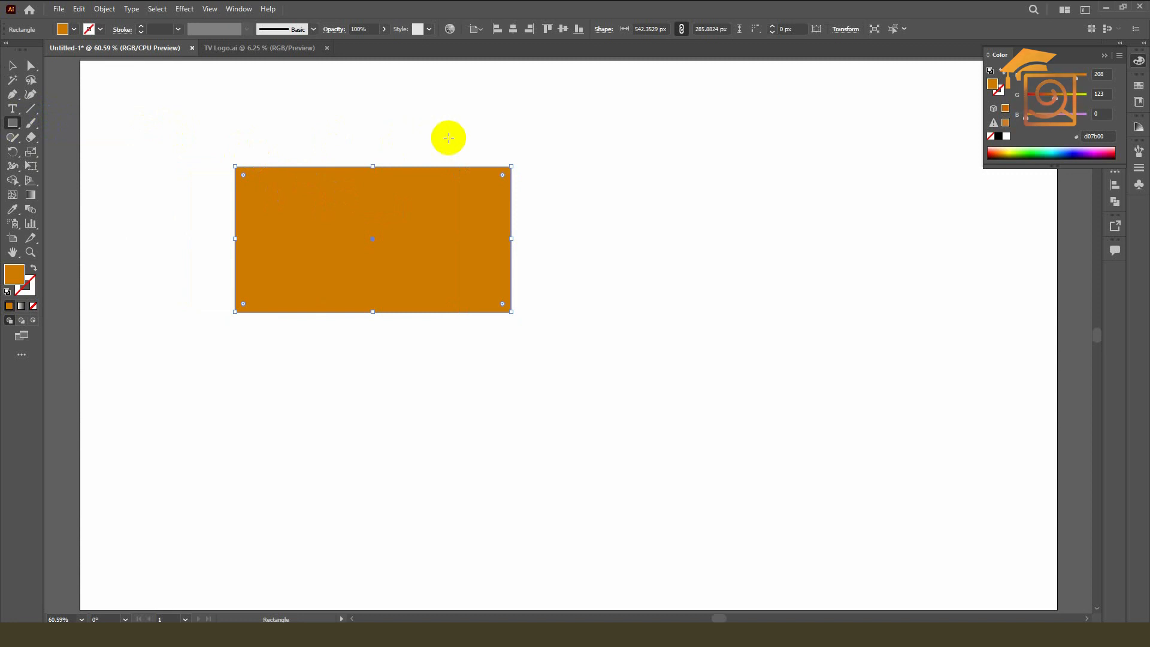
{"action": "left_click_drag", "start_coordinate": [411, 127], "coordinate": [599, 248]}
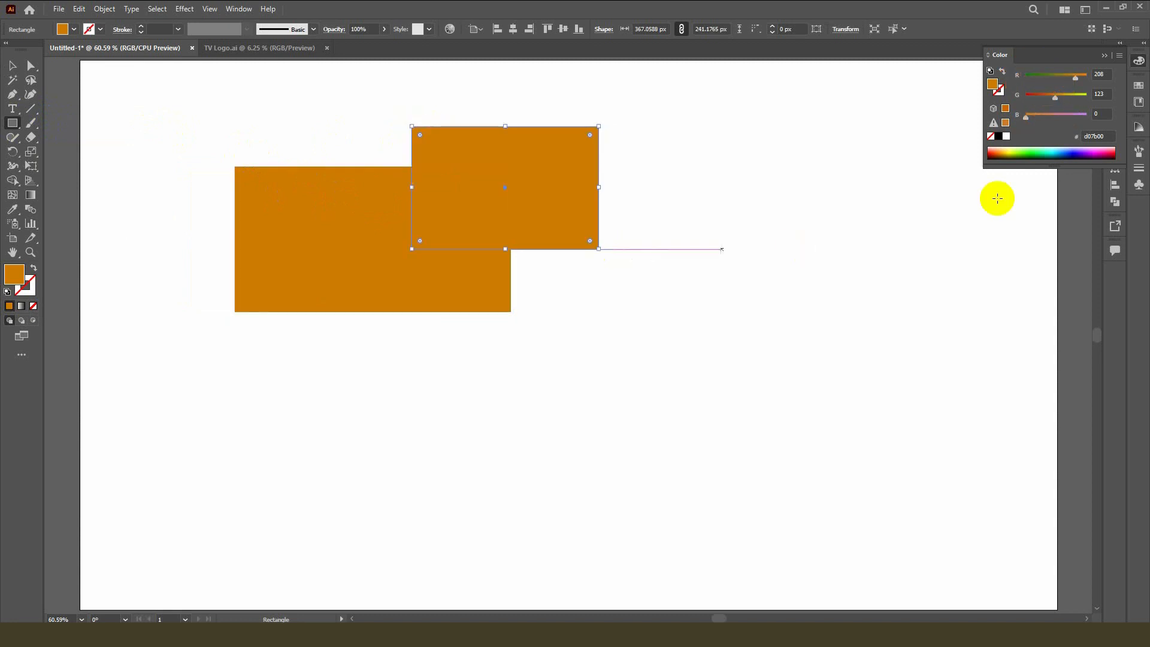
{"action": "left_click", "coordinate": [1041, 151]}
{"action": "left_click", "coordinate": [12, 65]}
{"action": "left_click", "coordinate": [237, 89]}
{"action": "left_click", "coordinate": [523, 143]}
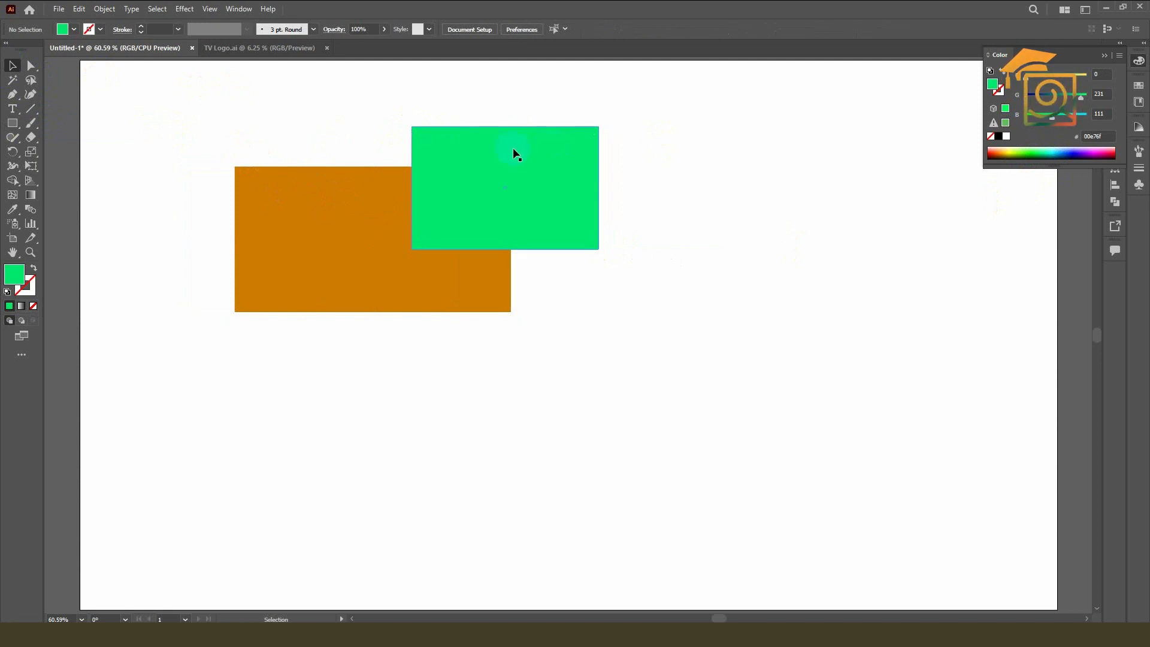
{"action": "left_click", "coordinate": [345, 198]}
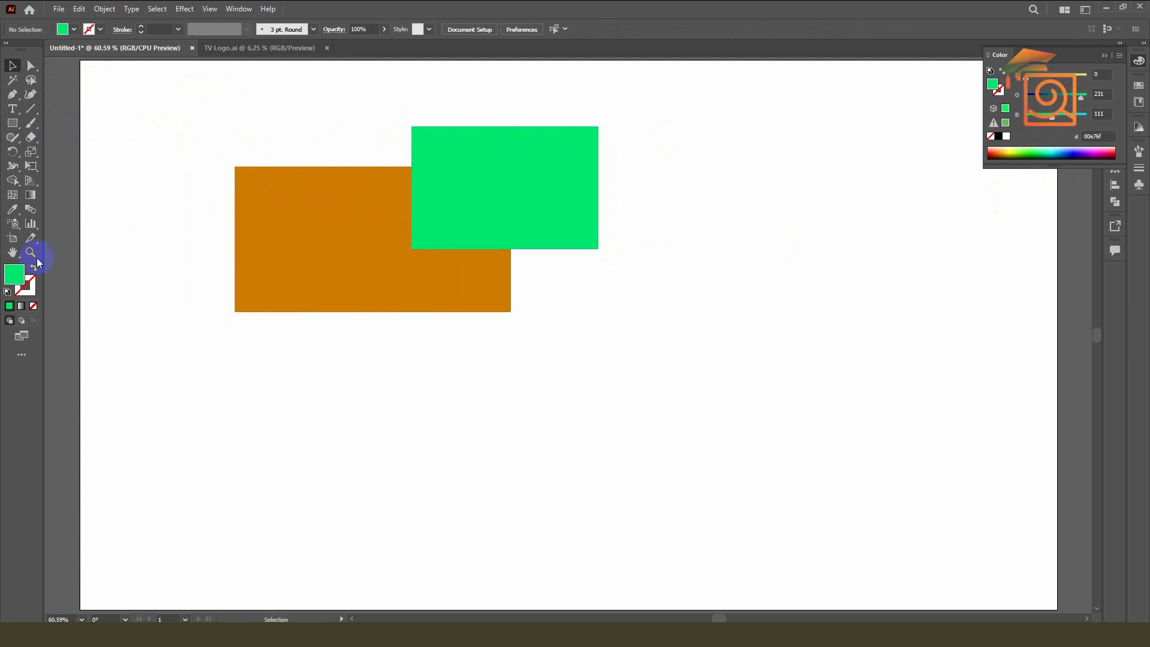
{"action": "left_click", "coordinate": [26, 284]}
{"action": "left_click", "coordinate": [12, 305]}
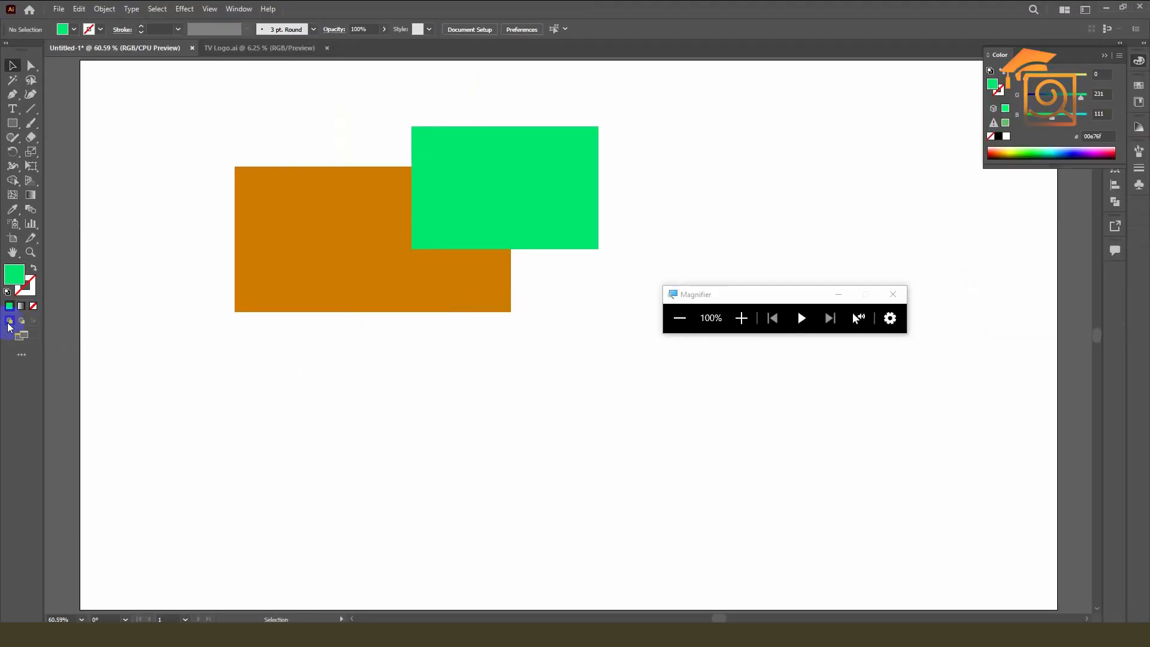
{"action": "left_click", "coordinate": [838, 295]}
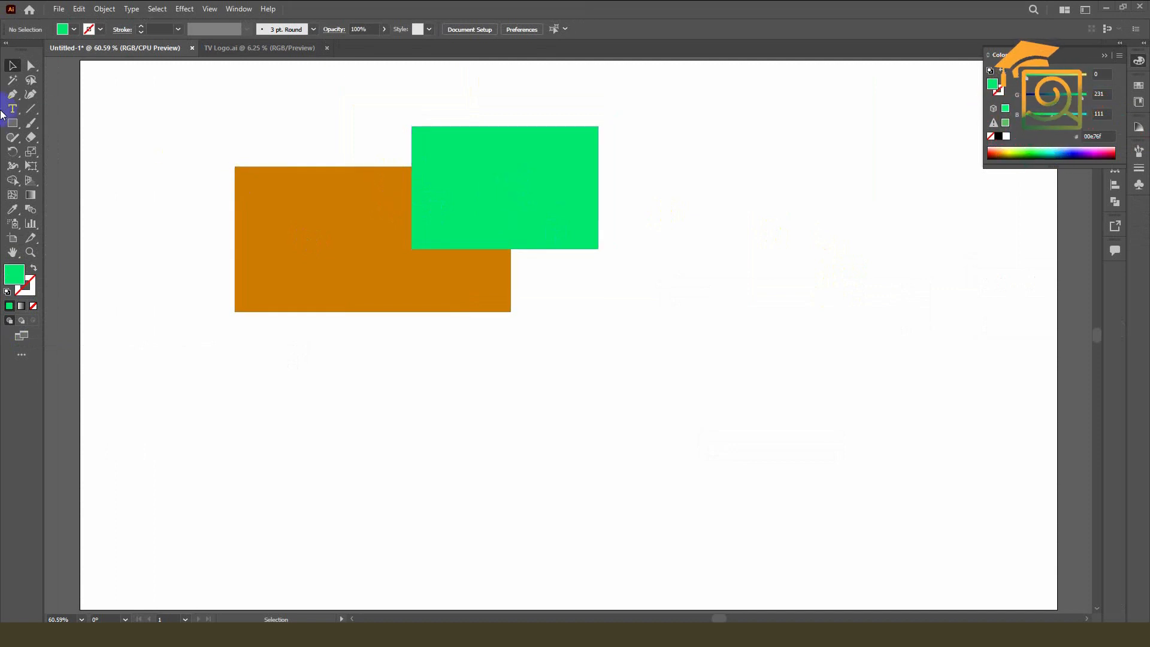
- Draw a circle about 334 px in diameter overlapping both rectangles and fill it with bright orange (#ff6400)
{"action": "left_click_drag", "start_coordinate": [12, 122], "coordinate": [42, 151]}
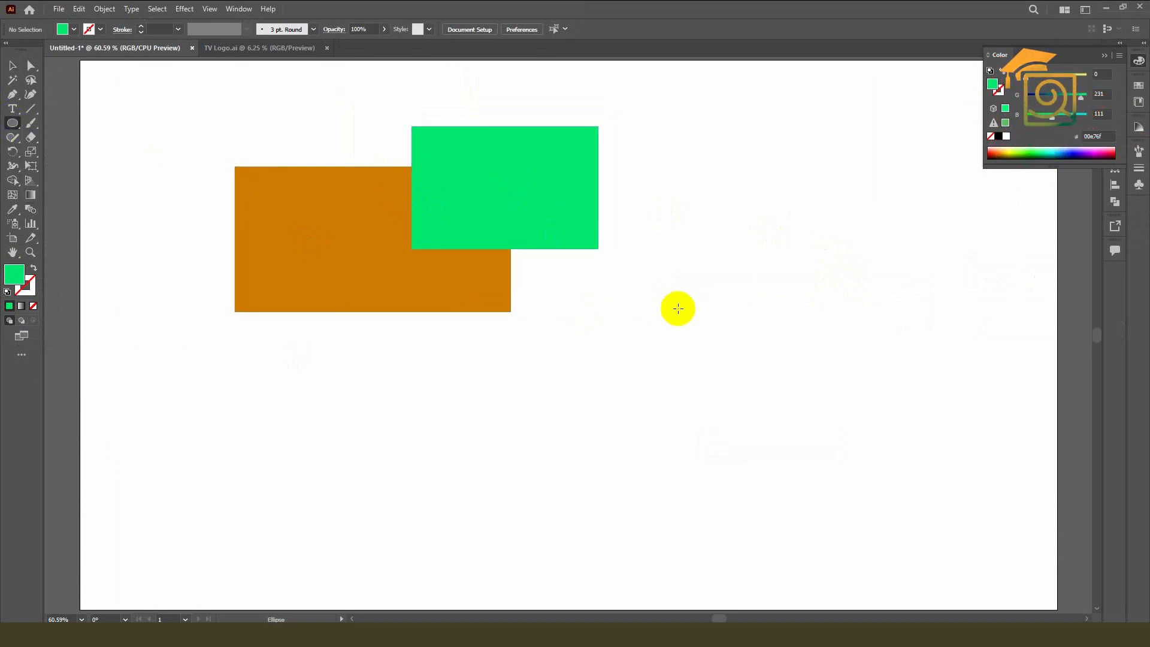
{"action": "left_click_drag", "start_coordinate": [639, 357], "coordinate": [469, 186]}
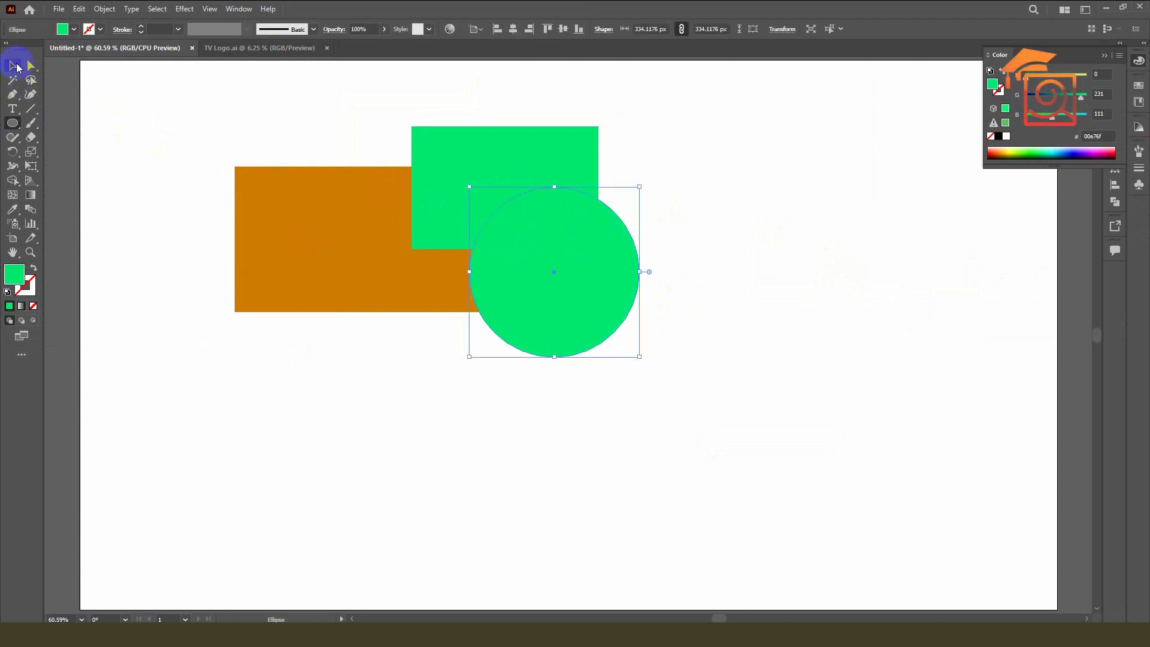
{"action": "left_click", "coordinate": [14, 66]}
{"action": "left_click", "coordinate": [1010, 149]}
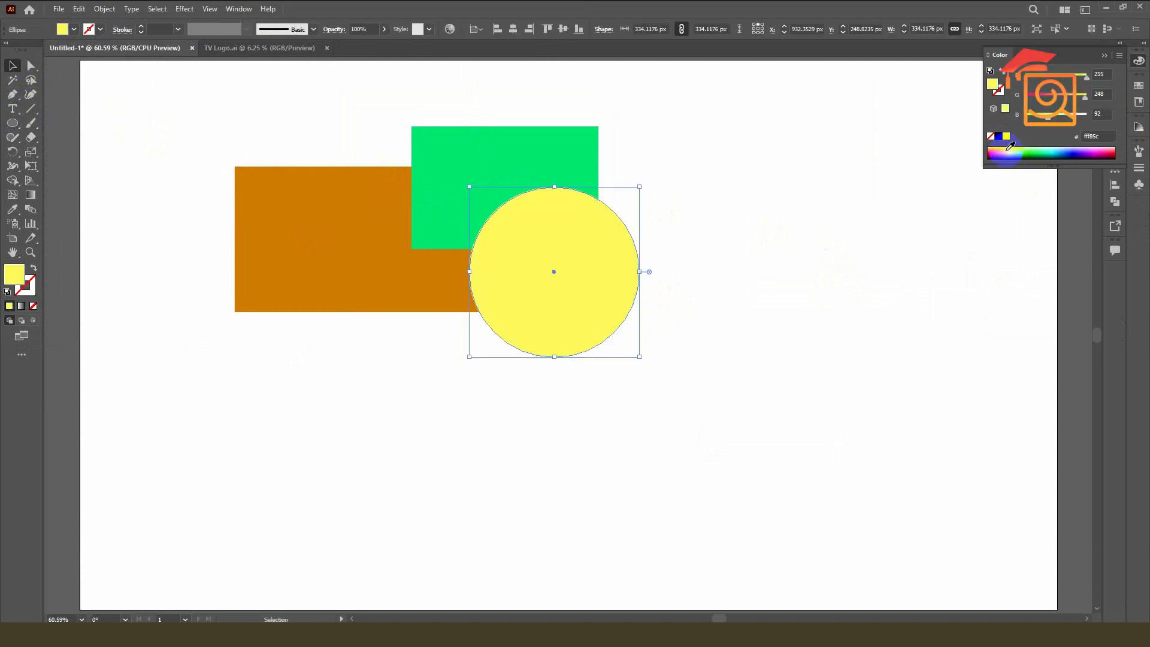
{"action": "left_click", "coordinate": [997, 152]}
{"action": "left_click", "coordinate": [996, 150]}
- Move both rectangles and the circle together toward the artboard's upper-left corner, then deselect them
{"action": "left_click", "coordinate": [350, 266]}
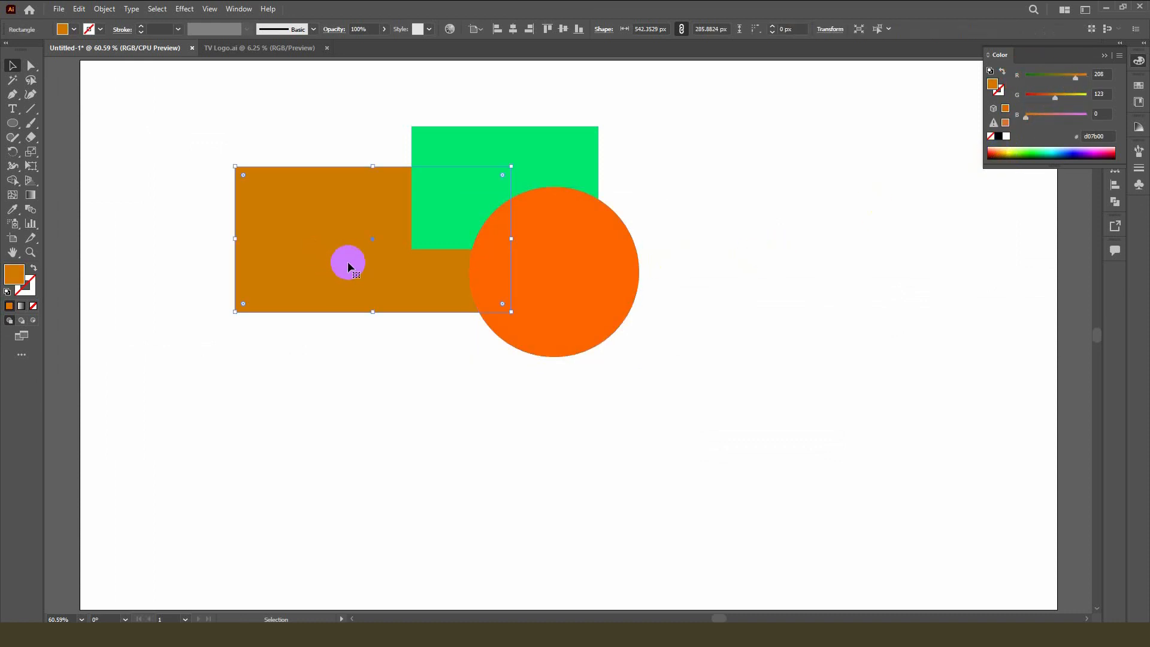
{"action": "left_click", "coordinate": [501, 158]}
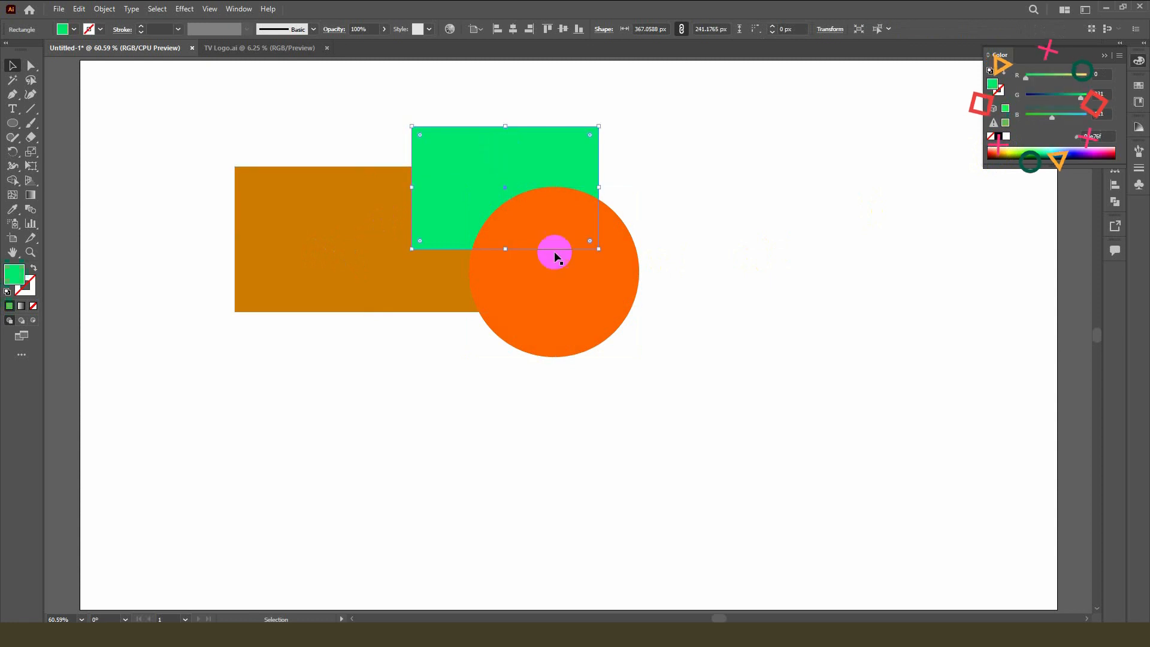
{"action": "left_click", "coordinate": [561, 300]}
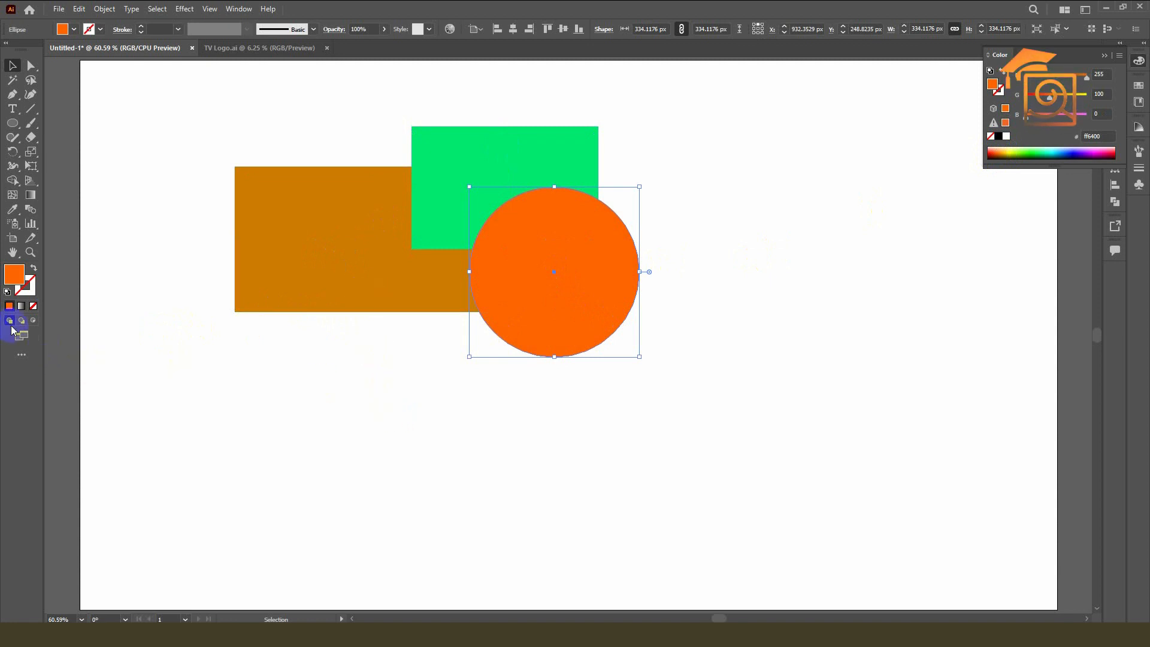
{"action": "left_click_drag", "start_coordinate": [188, 128], "coordinate": [616, 375]}
{"action": "left_click_drag", "start_coordinate": [579, 297], "coordinate": [459, 265]}
{"action": "key", "text": "ctrl+shift+a"}
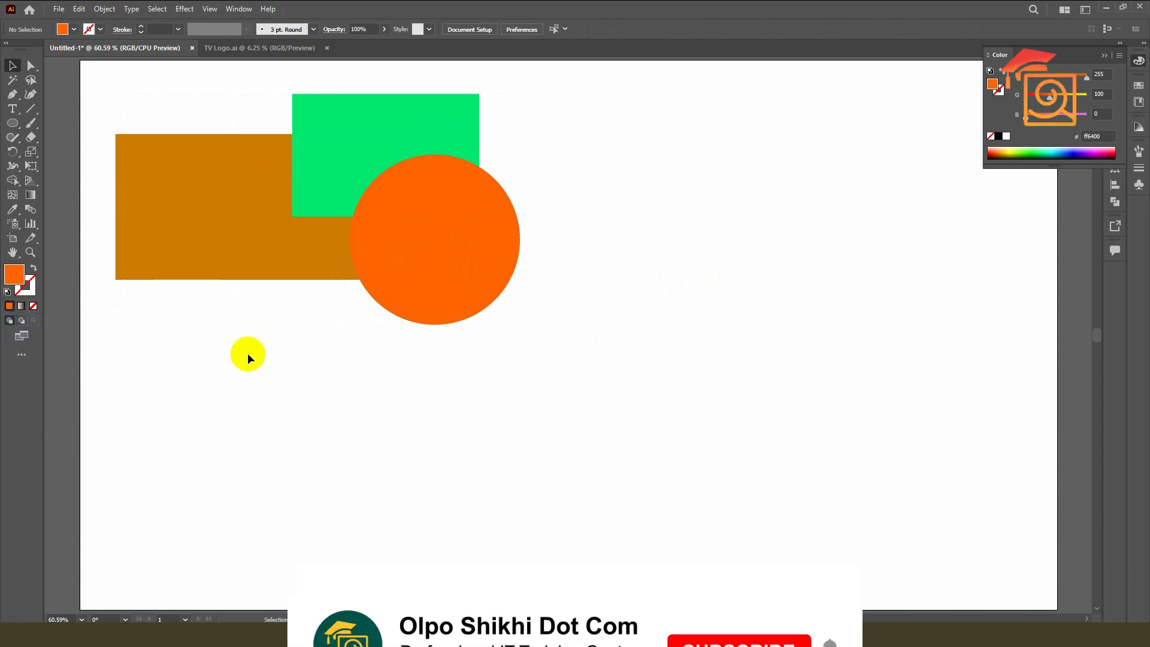
- Draw a rectangle about 695 by 396 px in the artboard's lower-right area and fill it with blue-violet (#5817ff)
{"action": "scroll", "coordinate": [175, 338], "scroll_direction": "down", "scroll_amount": 1}
{"action": "scroll", "coordinate": [174, 339], "scroll_direction": "down", "scroll_amount": 1}
{"action": "left_click", "coordinate": [12, 123]}
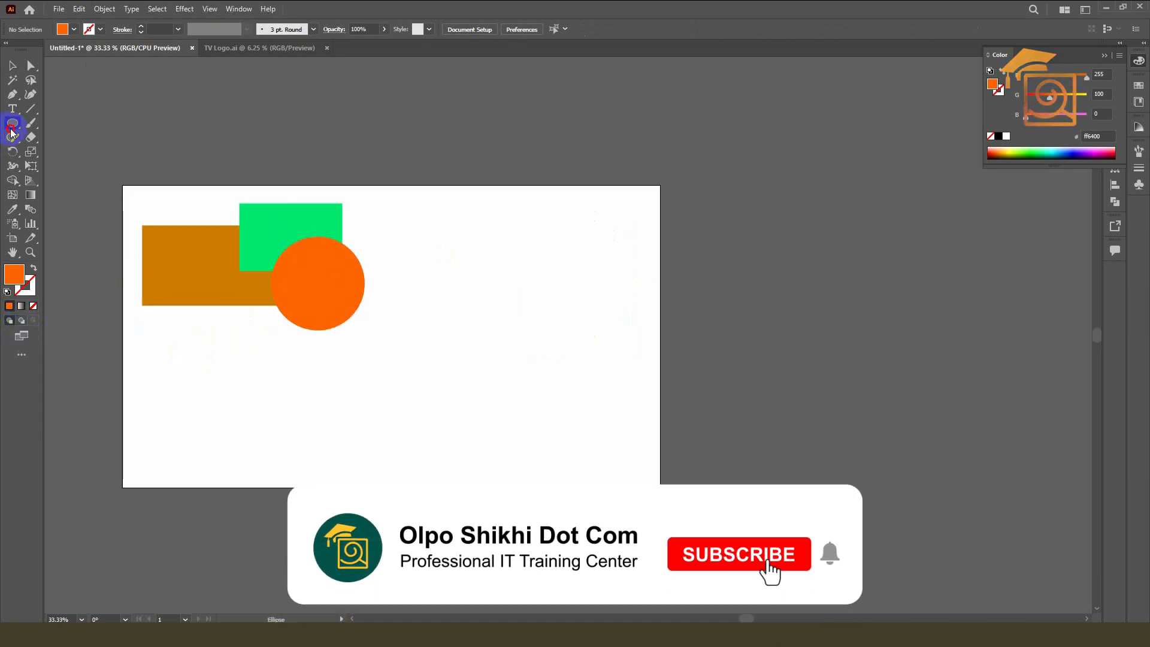
{"action": "left_click", "coordinate": [66, 123]}
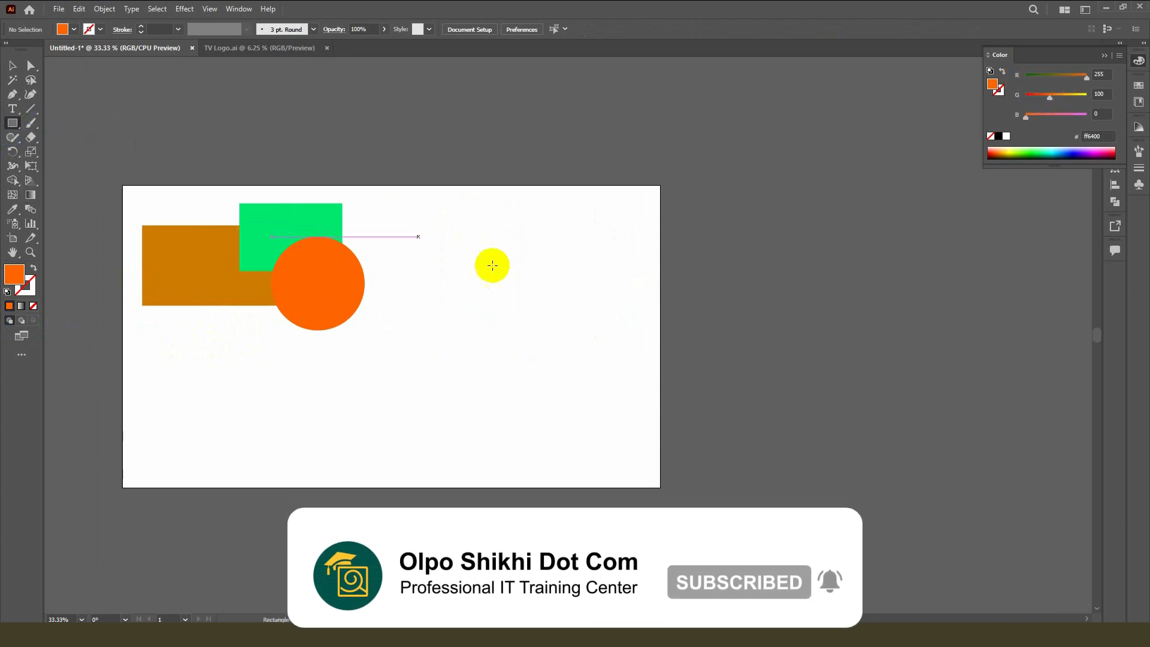
{"action": "left_click_drag", "start_coordinate": [423, 342], "coordinate": [617, 451]}
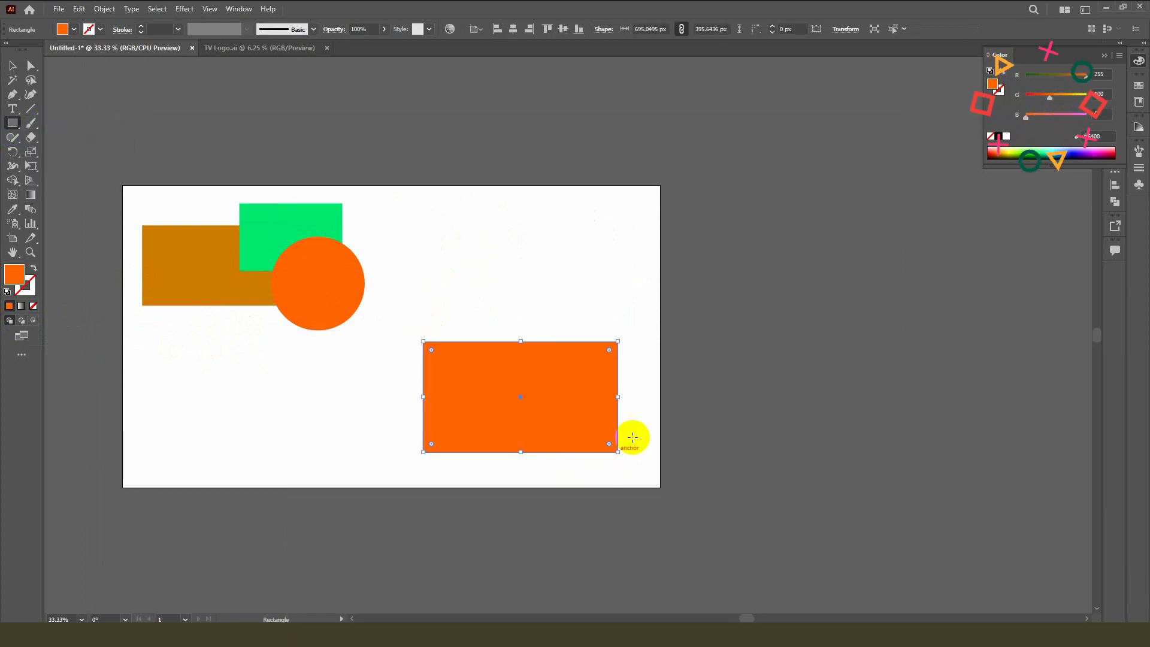
{"action": "left_click", "coordinate": [1084, 151]}
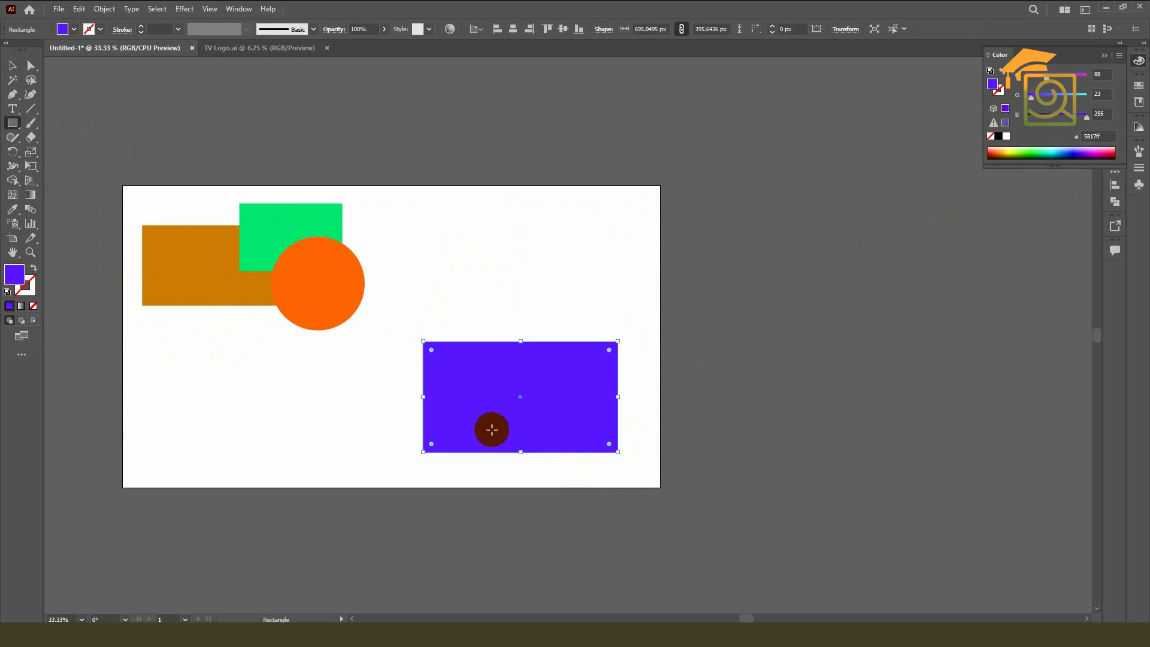
- In Draw Behind mode, draw a rectangle about 456 by 317 px across the violet rectangle's upper-right corner and fill it with light orange (#ffaf2e)
{"action": "scroll", "coordinate": [549, 422], "scroll_direction": "up", "scroll_amount": 1}
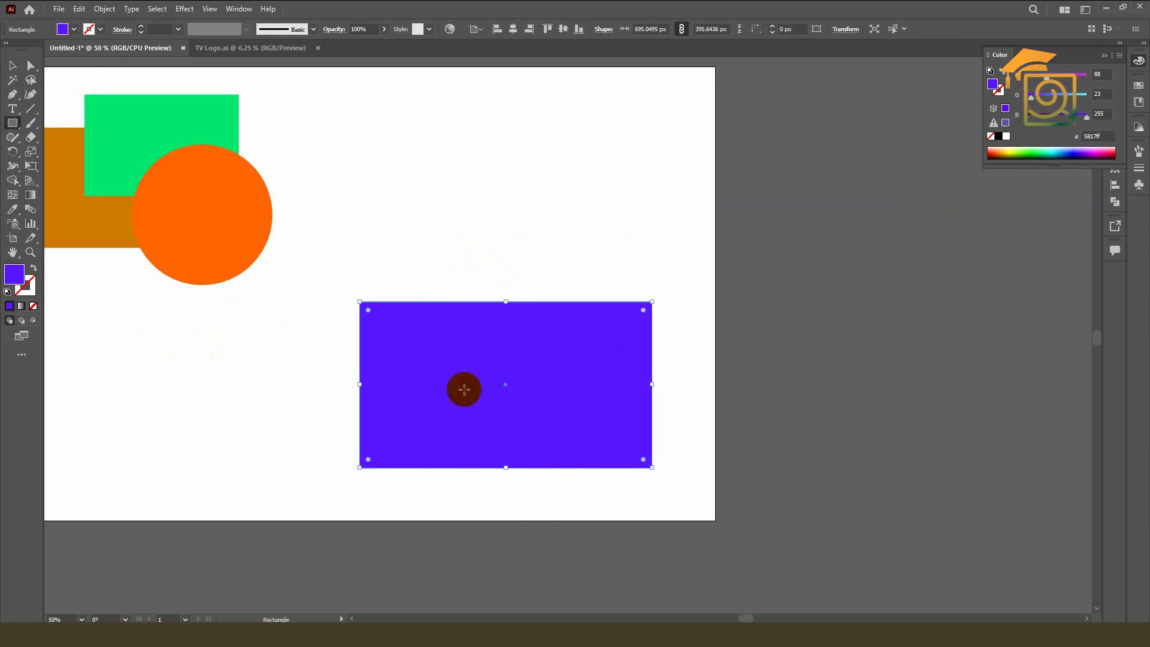
{"action": "left_click", "coordinate": [21, 321]}
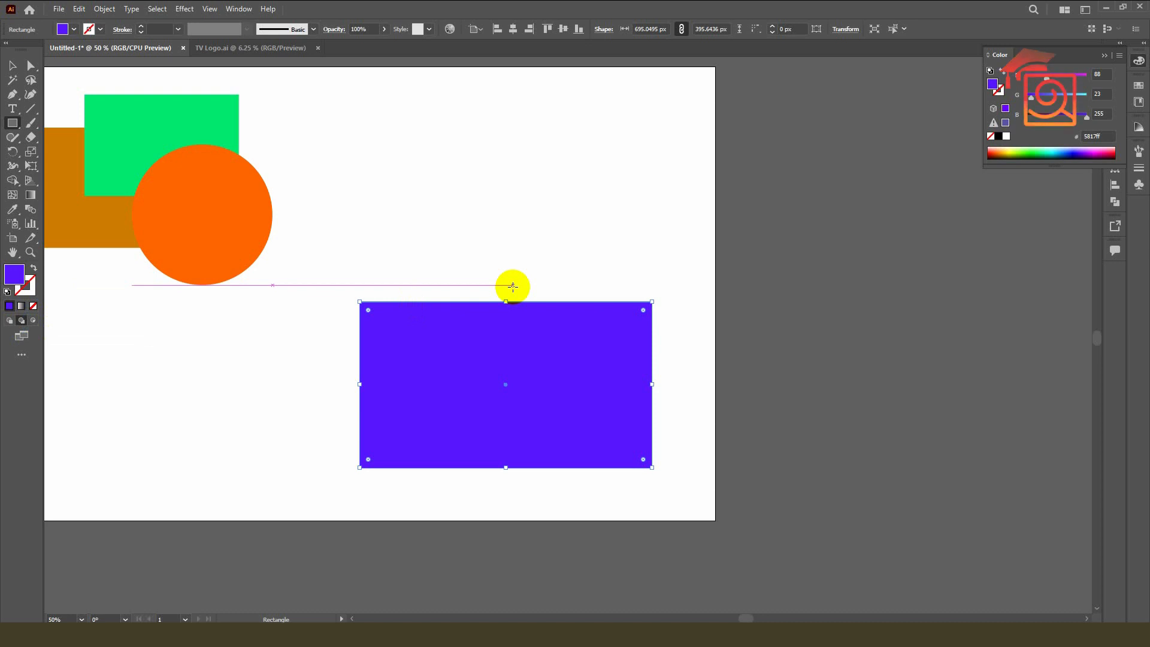
{"action": "left_click_drag", "start_coordinate": [511, 221], "coordinate": [702, 353]}
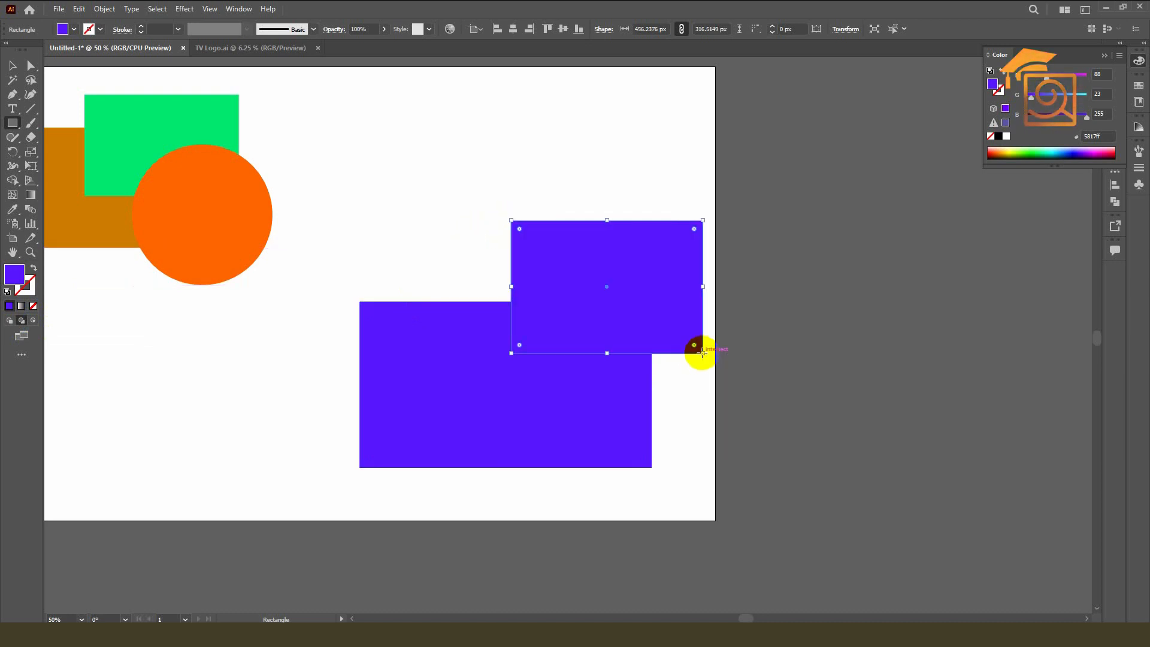
{"action": "left_click", "coordinate": [1006, 149]}
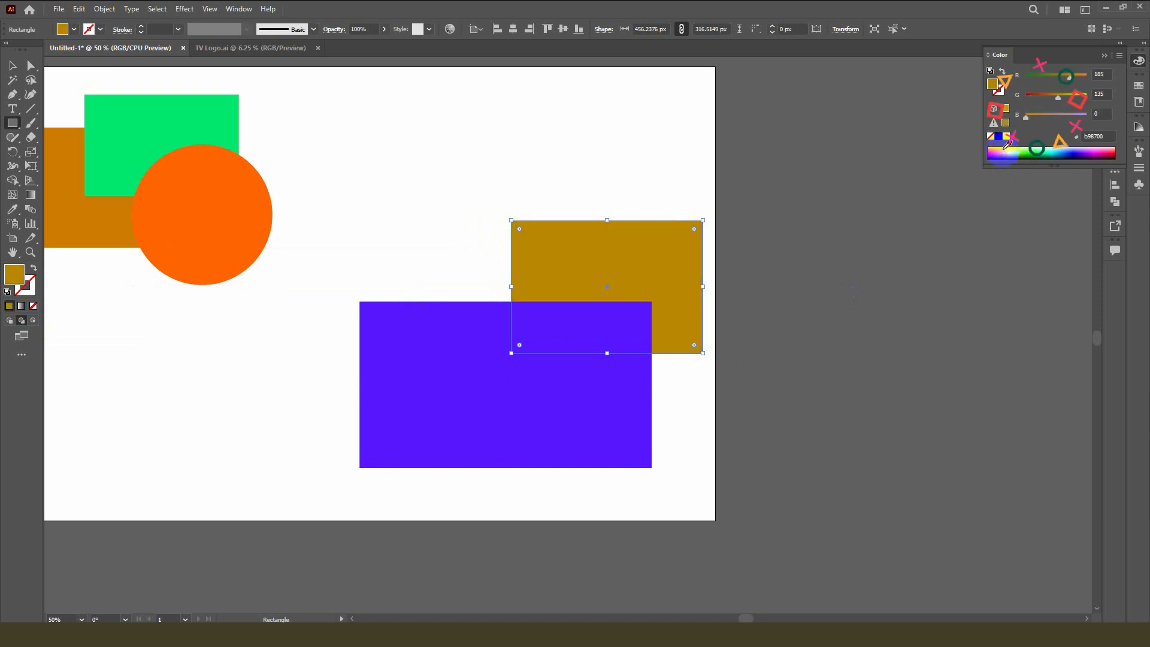
{"action": "left_click", "coordinate": [1003, 150]}
{"action": "left_click", "coordinate": [1001, 150]}
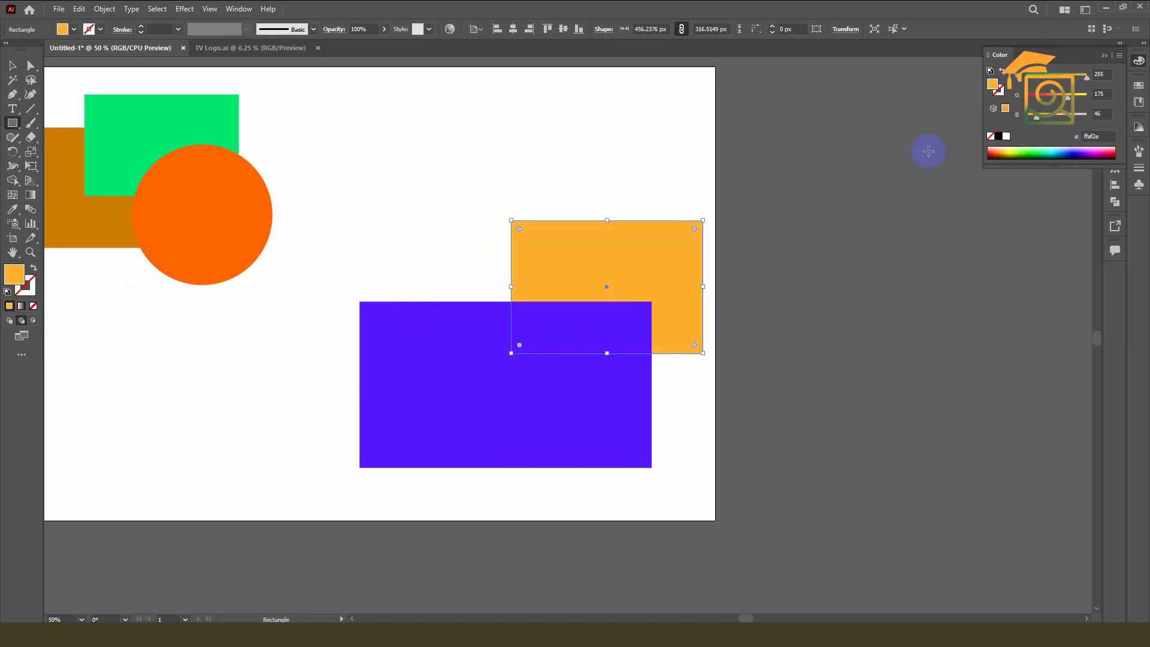
{"action": "left_click", "coordinate": [12, 65]}
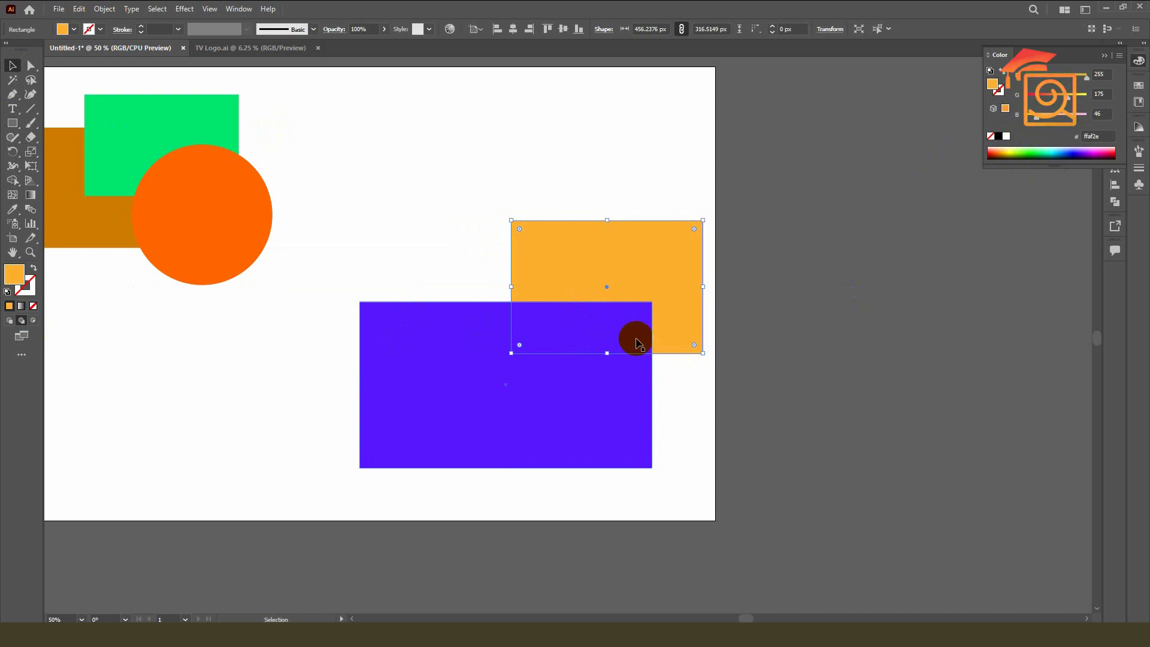
- Draw a circle about 412 px in diameter behind the violet and light orange rectangles and fill it with magenta (#e700ca)
{"action": "left_click_drag", "start_coordinate": [12, 123], "coordinate": [44, 154]}
{"action": "left_click_drag", "start_coordinate": [426, 190], "coordinate": [597, 353]}
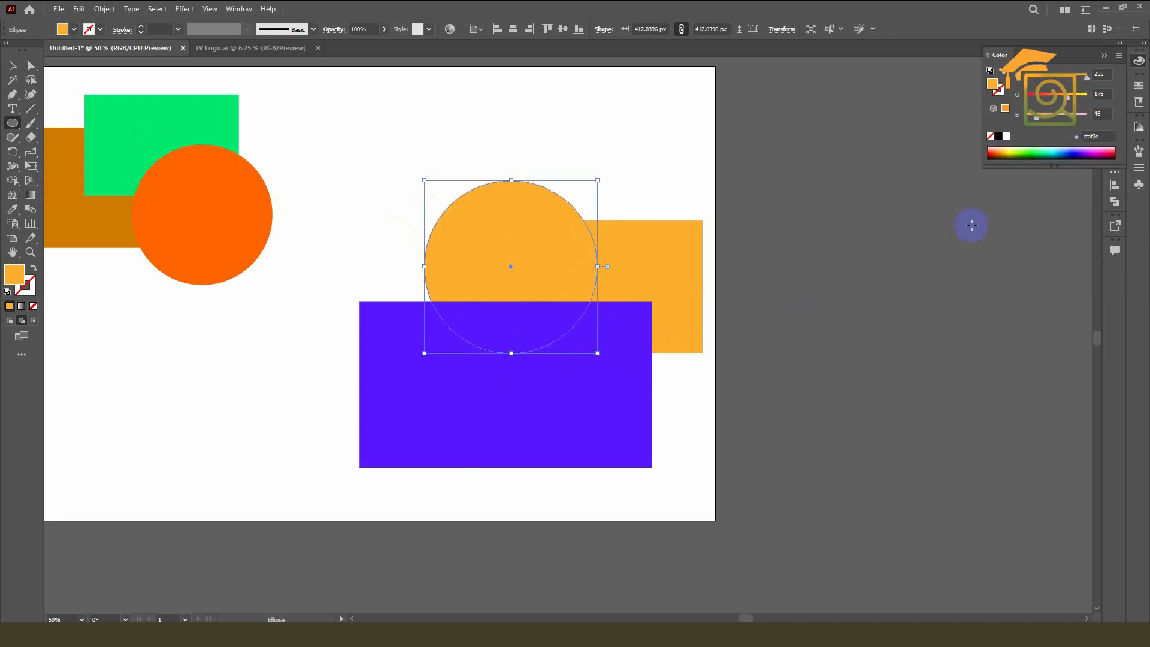
{"action": "left_click", "coordinate": [1100, 149]}
{"action": "left_click", "coordinate": [12, 65]}
{"action": "left_click", "coordinate": [483, 136]}
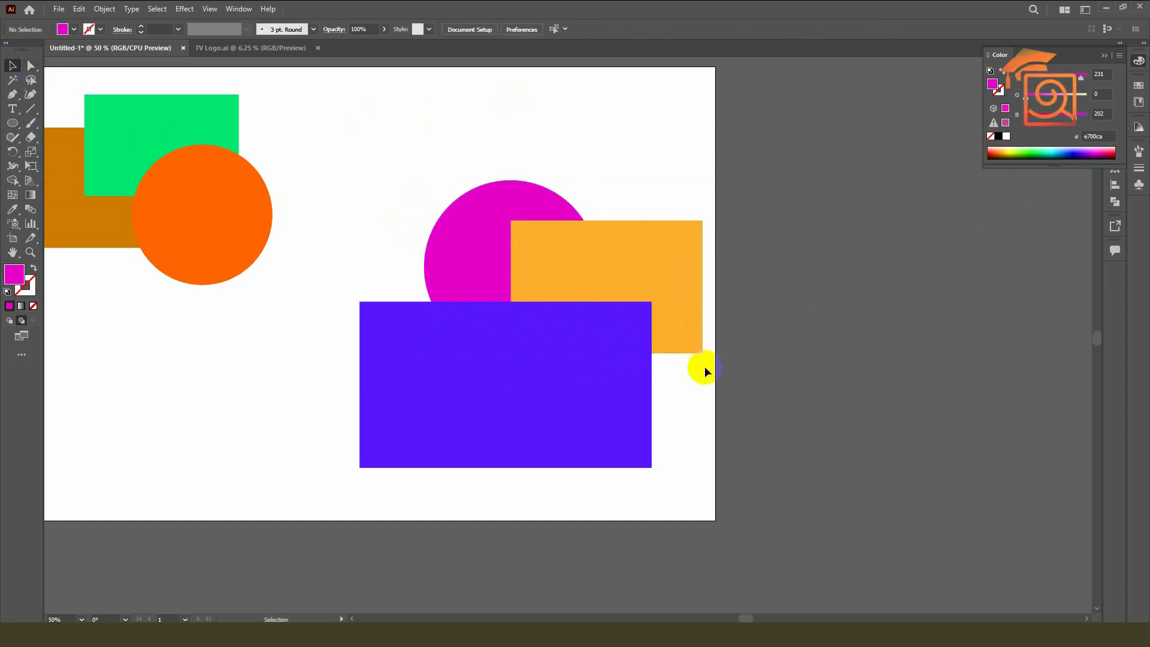
- Scale the magenta circle and its two overlapping rectangles down together to about 575 by 482 px and place them in the artboard's upper-right corner
{"action": "scroll", "coordinate": [691, 304], "scroll_direction": "down", "scroll_amount": 1}
{"action": "left_click_drag", "start_coordinate": [458, 213], "coordinate": [685, 390]}
{"action": "left_click_drag", "start_coordinate": [613, 350], "coordinate": [590, 312]}
{"action": "left_click_drag", "start_coordinate": [469, 328], "coordinate": [538, 284]}
{"action": "left_click_drag", "start_coordinate": [611, 217], "coordinate": [606, 230]}
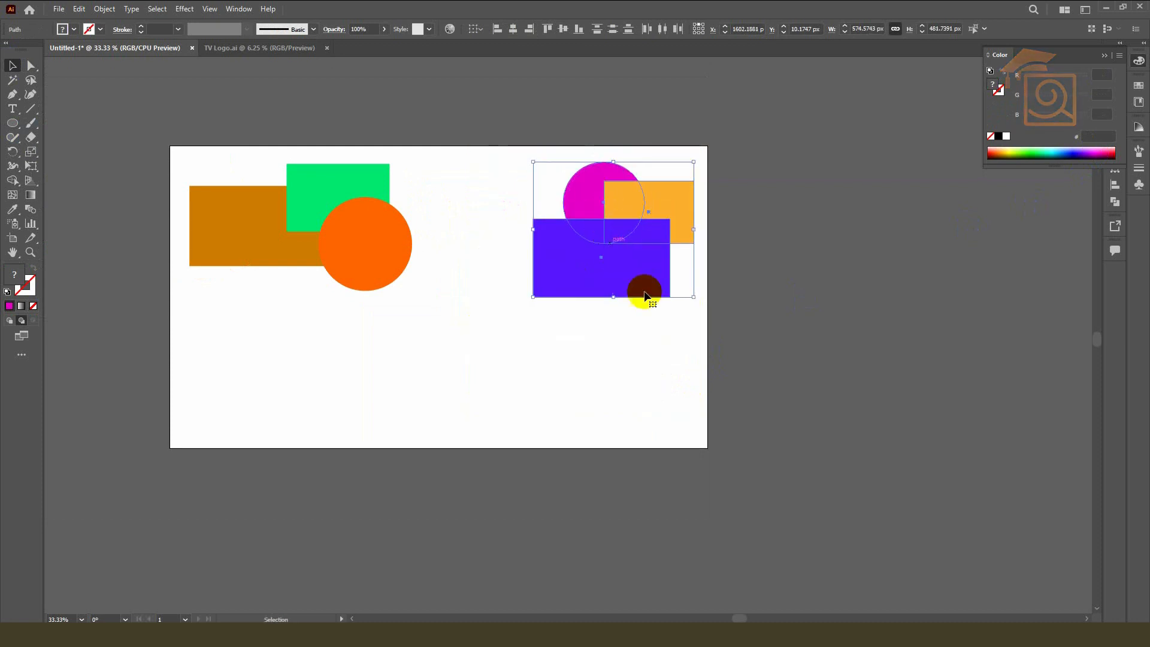
{"action": "left_click", "coordinate": [421, 358]}
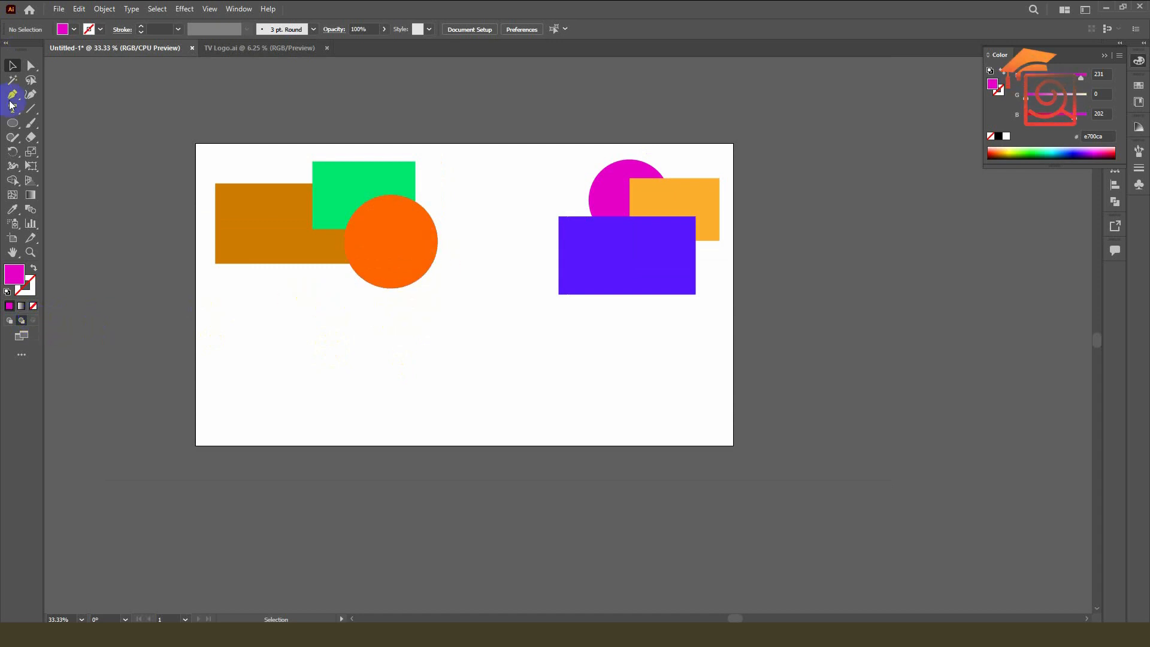
- Draw a rectangle about 658 by 473 px in the artboard's lower middle and fill it with yellow-orange (#ffbb2e)
{"action": "left_click", "coordinate": [12, 124]}
{"action": "left_click_drag", "start_coordinate": [13, 124], "coordinate": [58, 122]}
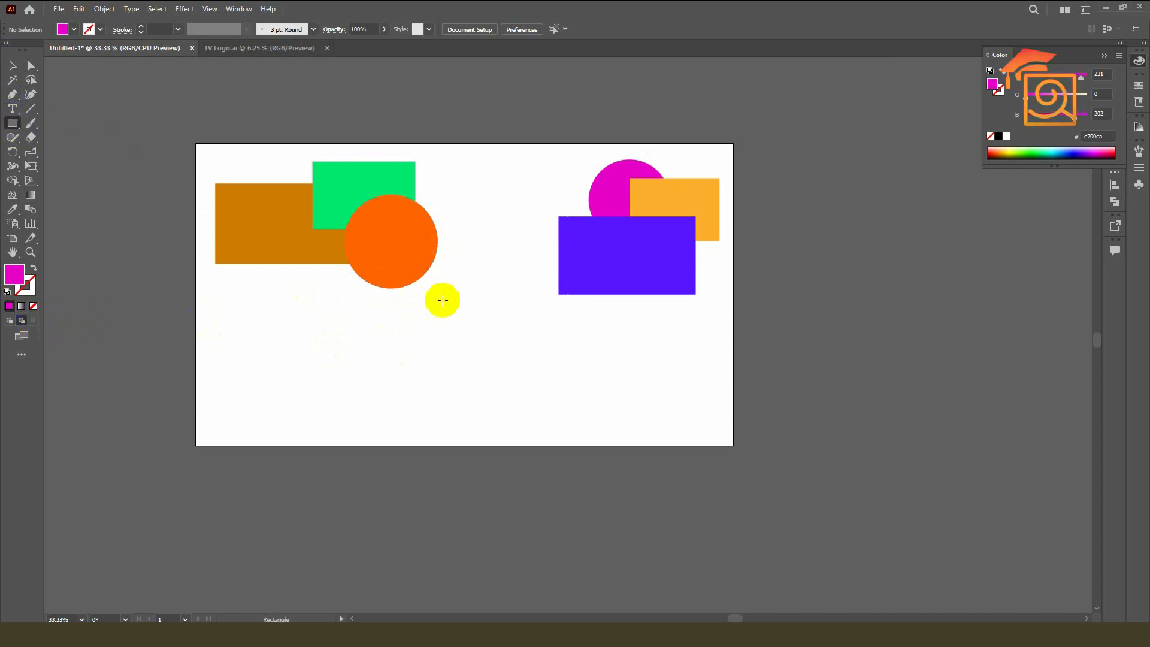
{"action": "left_click_drag", "start_coordinate": [374, 302], "coordinate": [559, 433]}
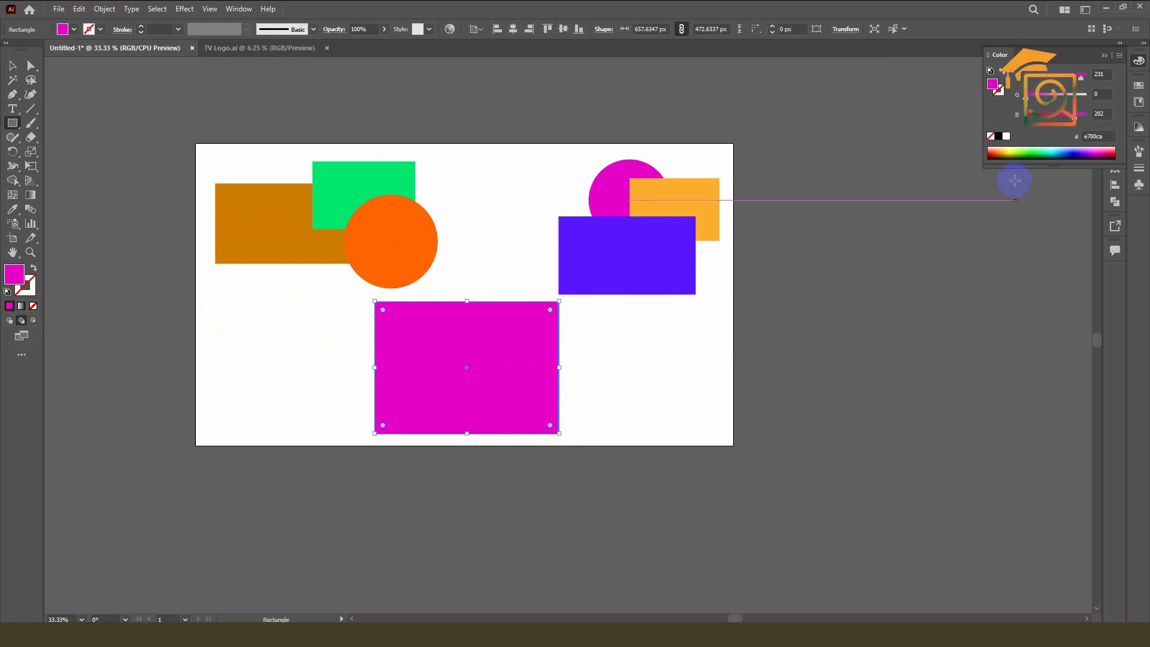
{"action": "left_click", "coordinate": [1004, 147]}
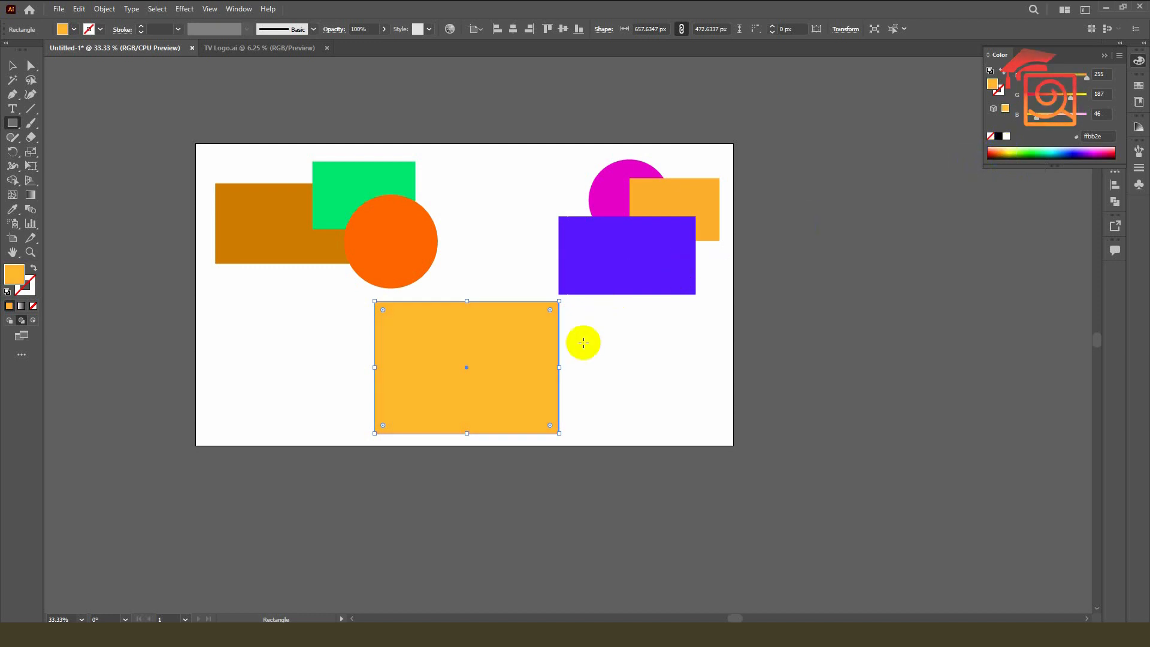
- In Draw Inside mode, draw a rectangle about 301 by 282 px across the yellow-orange rectangle's upper-left corner and fill it with green (#63d000)
{"action": "scroll", "coordinate": [530, 386], "scroll_direction": "up", "scroll_amount": 2}
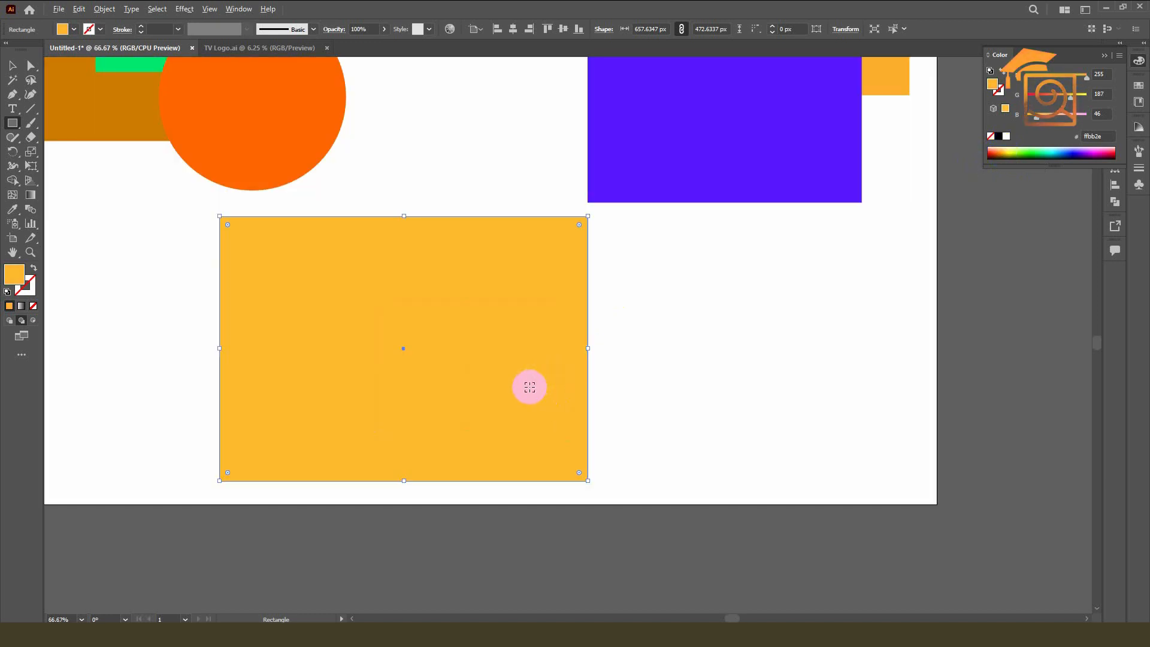
{"action": "scroll", "coordinate": [529, 387], "scroll_direction": "down", "scroll_amount": 1}
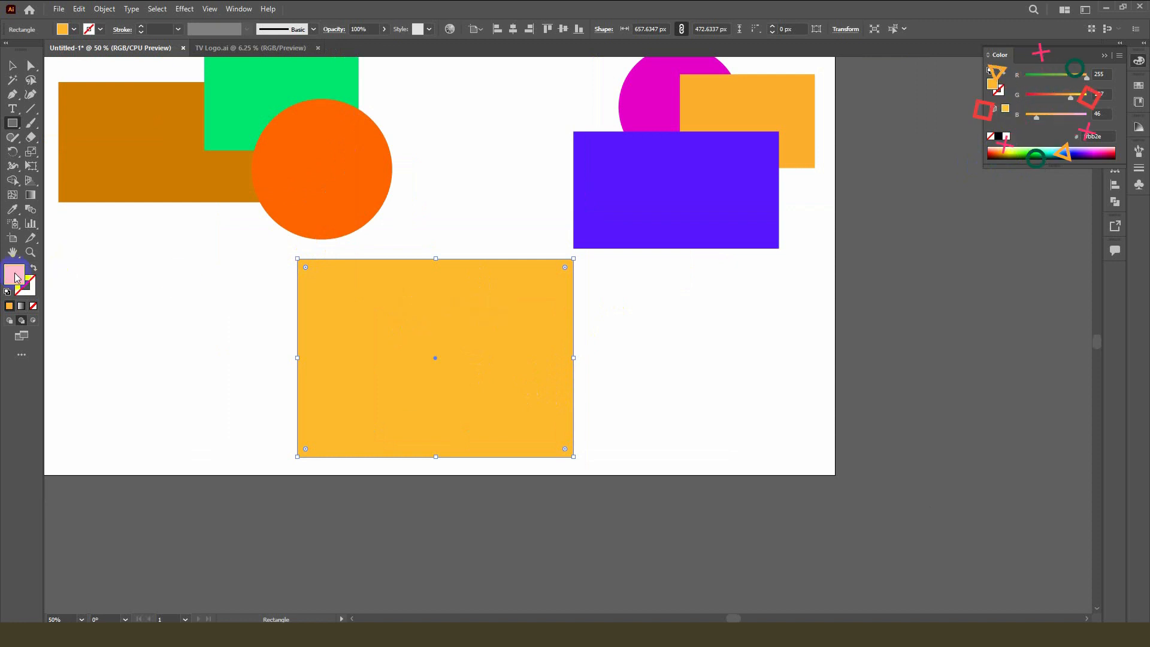
{"action": "left_click", "coordinate": [33, 322]}
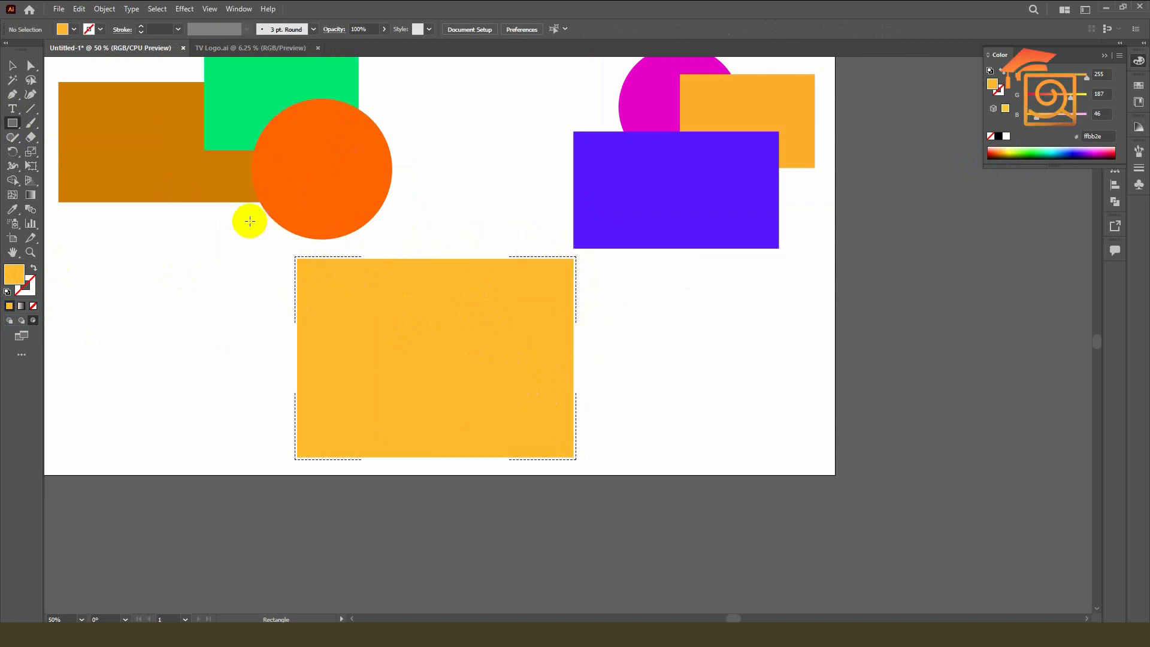
{"action": "left_click_drag", "start_coordinate": [127, 270], "coordinate": [238, 358]}
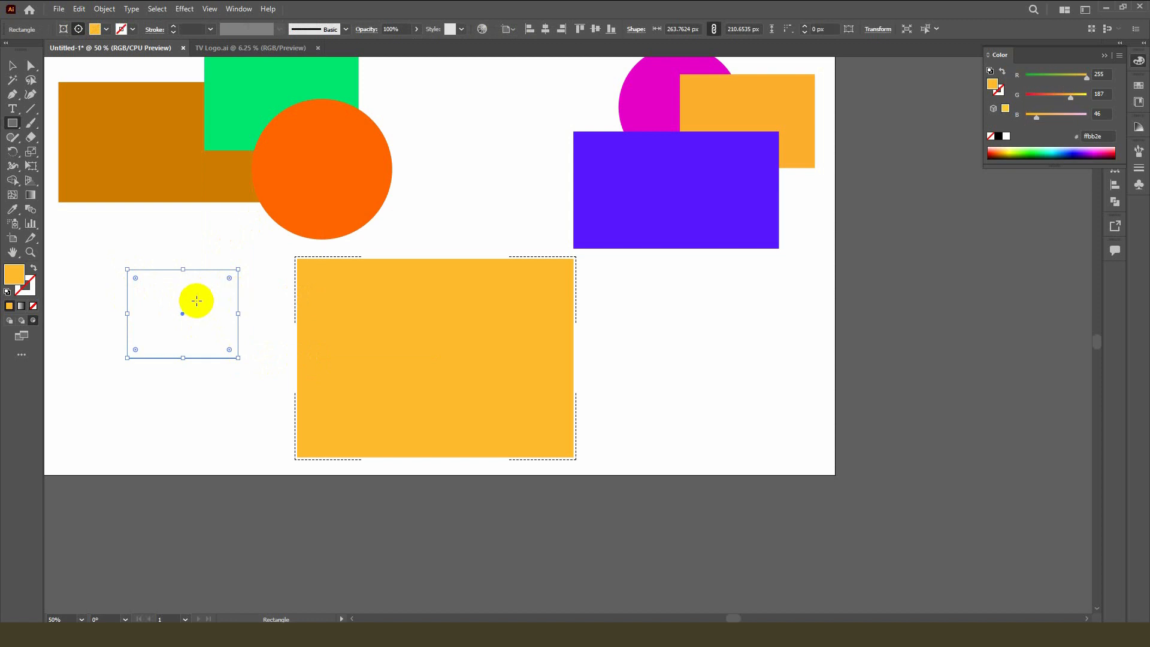
{"action": "key", "text": "Delete"}
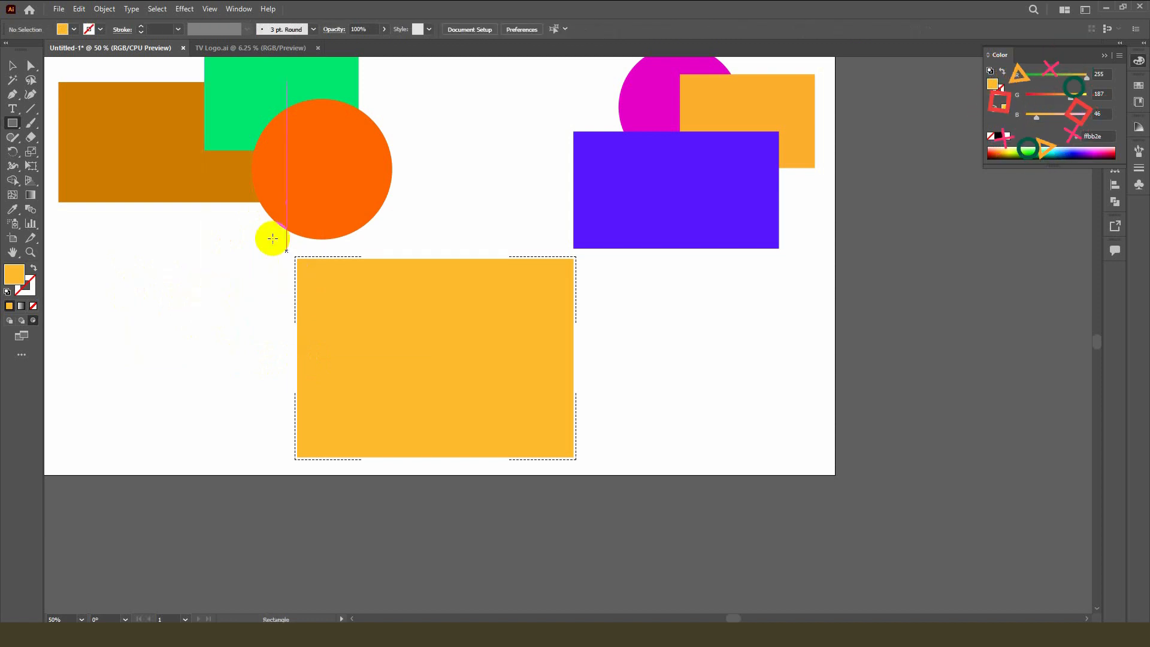
{"action": "left_click_drag", "start_coordinate": [246, 214], "coordinate": [372, 331]}
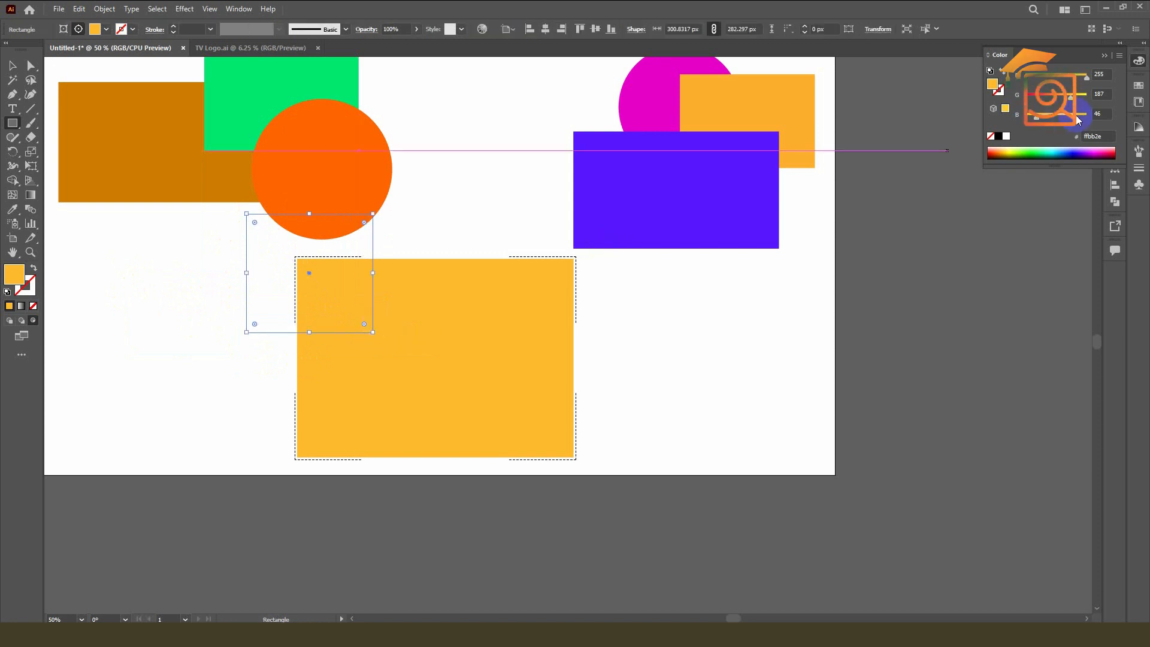
{"action": "left_click", "coordinate": [1037, 149]}
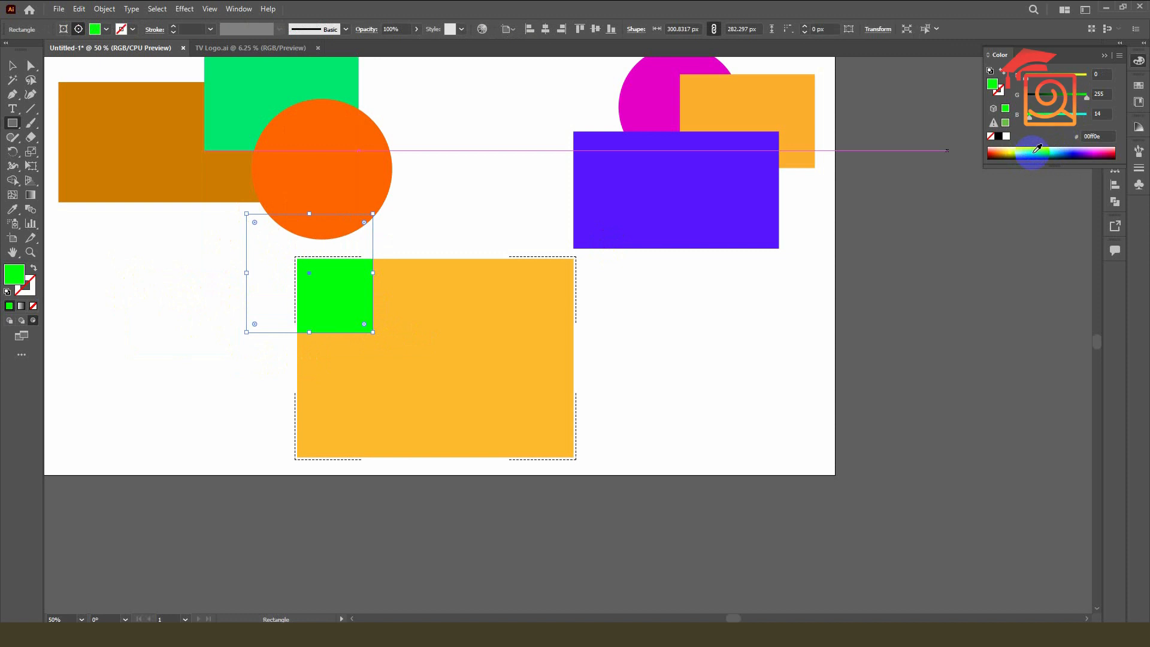
{"action": "left_click", "coordinate": [1028, 154]}
{"action": "left_click", "coordinate": [1024, 147]}
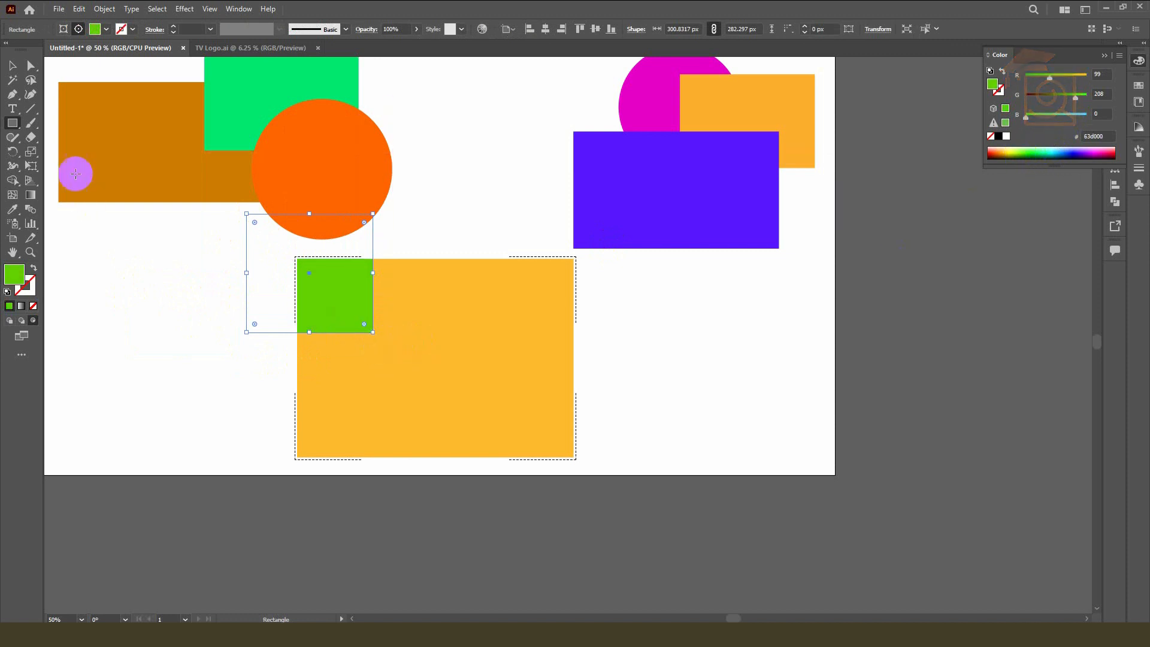
- Draw a circle about 498 px in diameter across the yellow-orange rectangle's lower-right corner and fill it with sky blue (#00b3ff)
{"action": "left_click", "coordinate": [12, 123]}
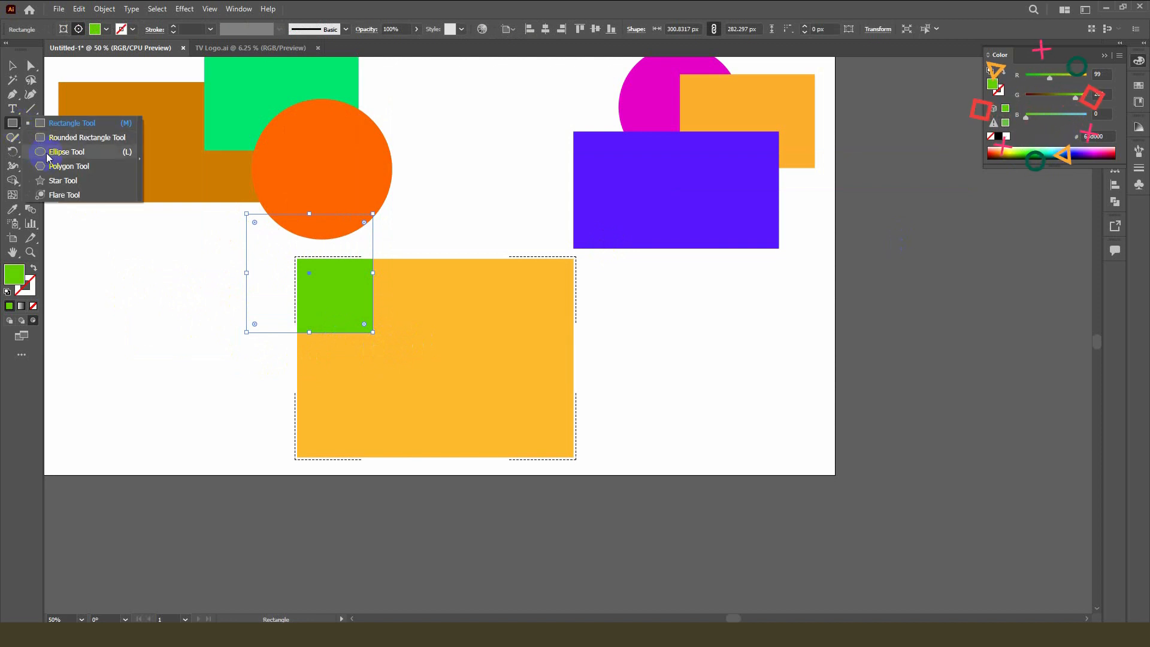
{"action": "left_click", "coordinate": [48, 155]}
{"action": "mouse_move", "coordinate": [452, 358]}
{"action": "left_mouse_down"}
{"action": "mouse_move", "coordinate": [616, 495]}
{"action": "mouse_move", "coordinate": [675, 526]}
{"action": "mouse_move", "coordinate": [659, 508]}
{"action": "mouse_move", "coordinate": [678, 500]}
{"action": "left_mouse_up"}
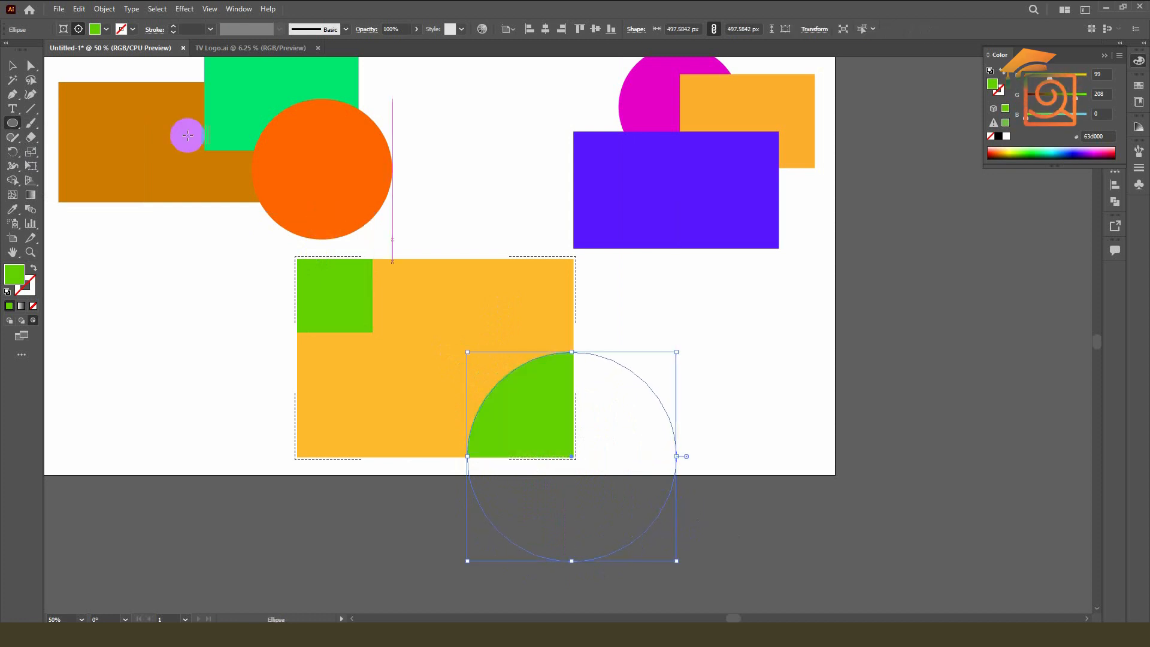
{"action": "left_click", "coordinate": [1058, 151]}
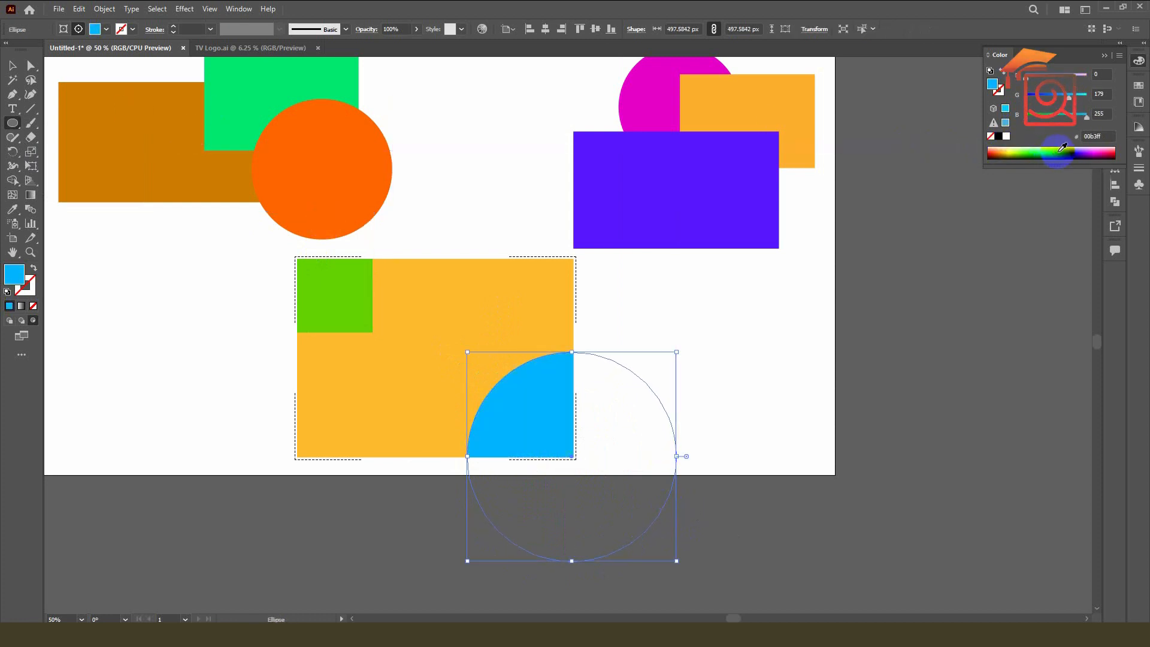
- Move the blue circle up and left, and shift the green rectangle slightly down and right within the isolated clip group
{"action": "left_click", "coordinate": [13, 65]}
{"action": "left_click_drag", "start_coordinate": [555, 411], "coordinate": [500, 372]}
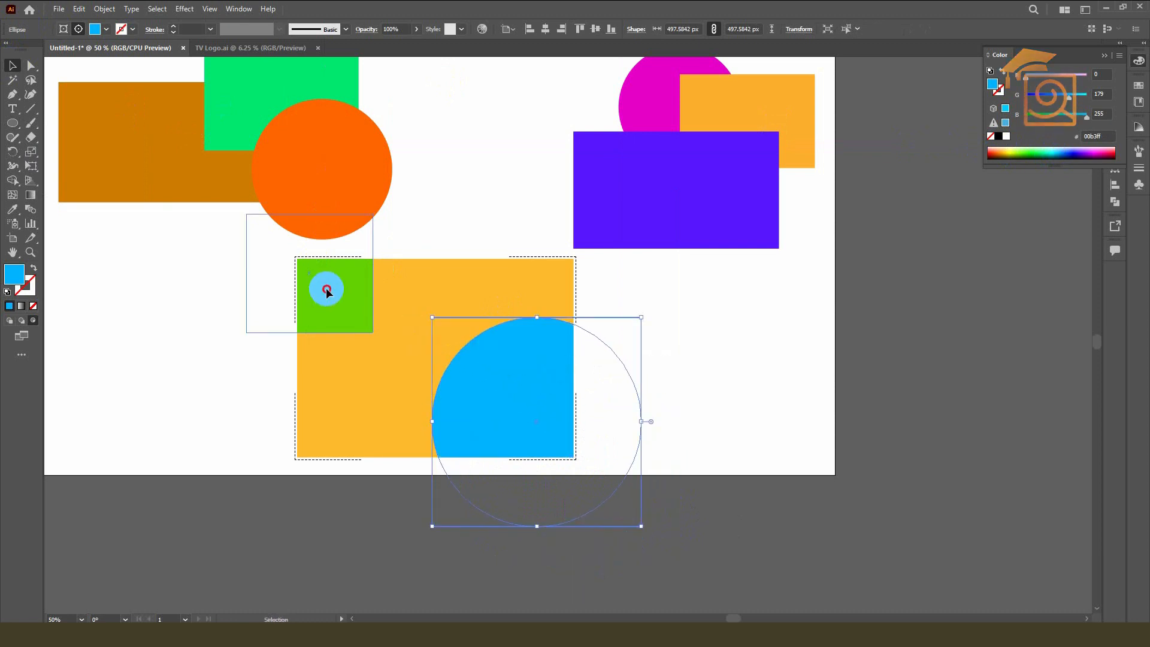
{"action": "left_click", "coordinate": [344, 299]}
{"action": "double_click", "coordinate": [356, 306]}
{"action": "left_click_drag", "start_coordinate": [341, 293], "coordinate": [356, 307]}
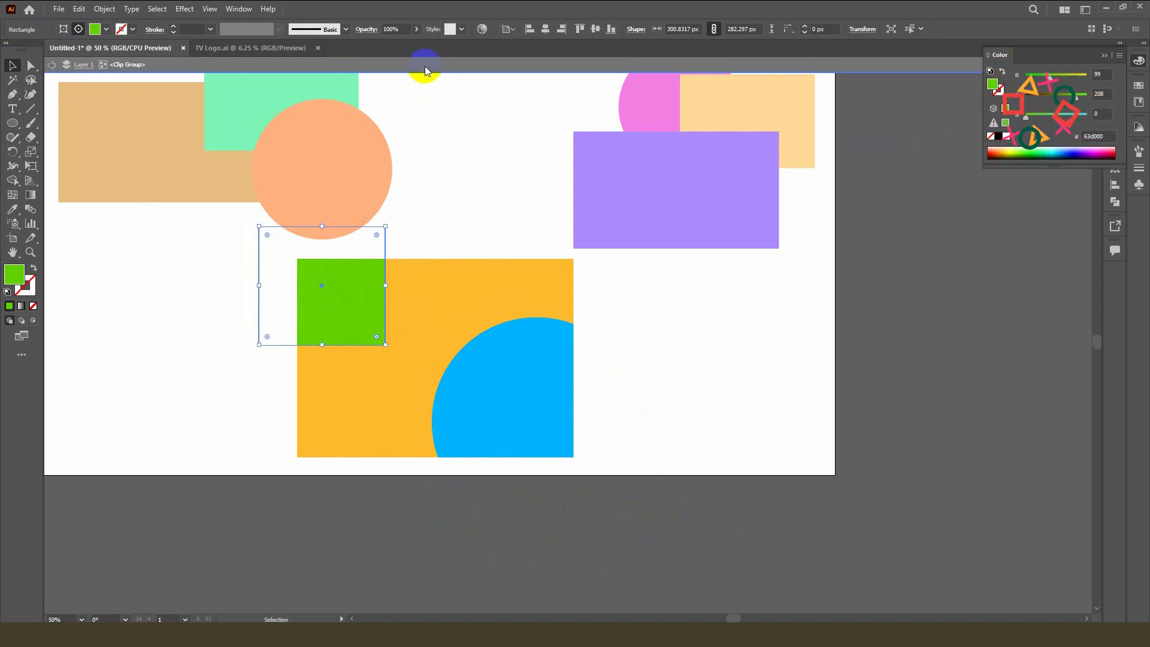
{"action": "left_click", "coordinate": [426, 66]}
{"action": "left_click", "coordinate": [668, 385]}
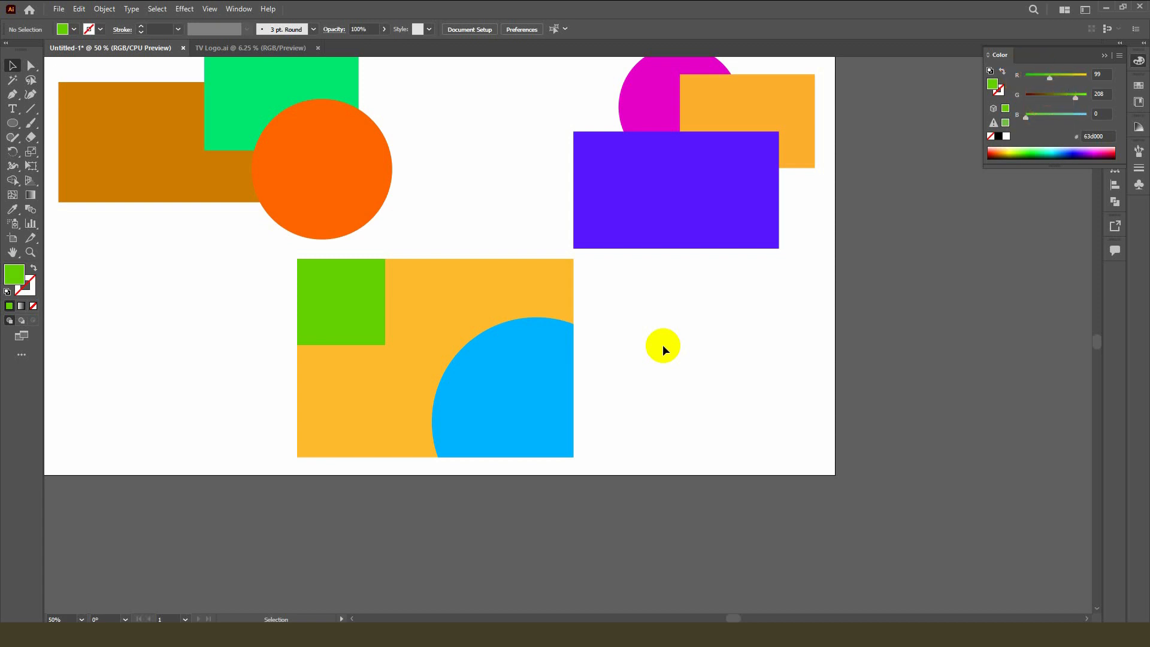
- Isolate the clip group and select its yellow-orange rectangle
{"action": "left_click", "coordinate": [457, 265]}
{"action": "left_click", "coordinate": [362, 367], "text": "shift"}
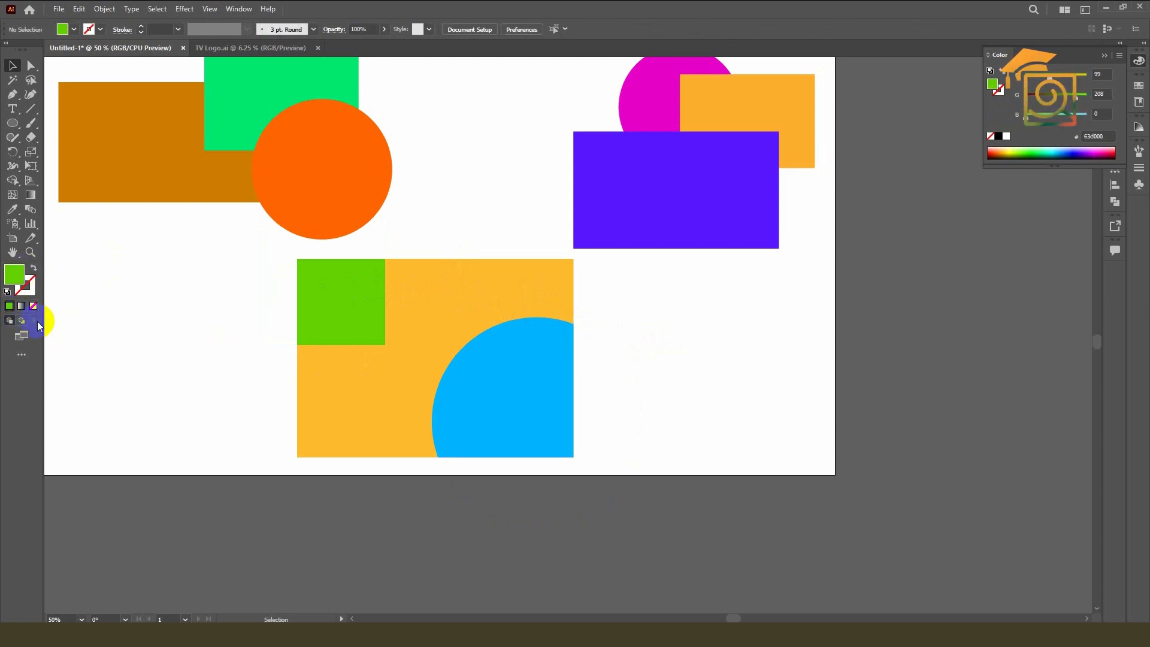
{"action": "left_click", "coordinate": [408, 259]}
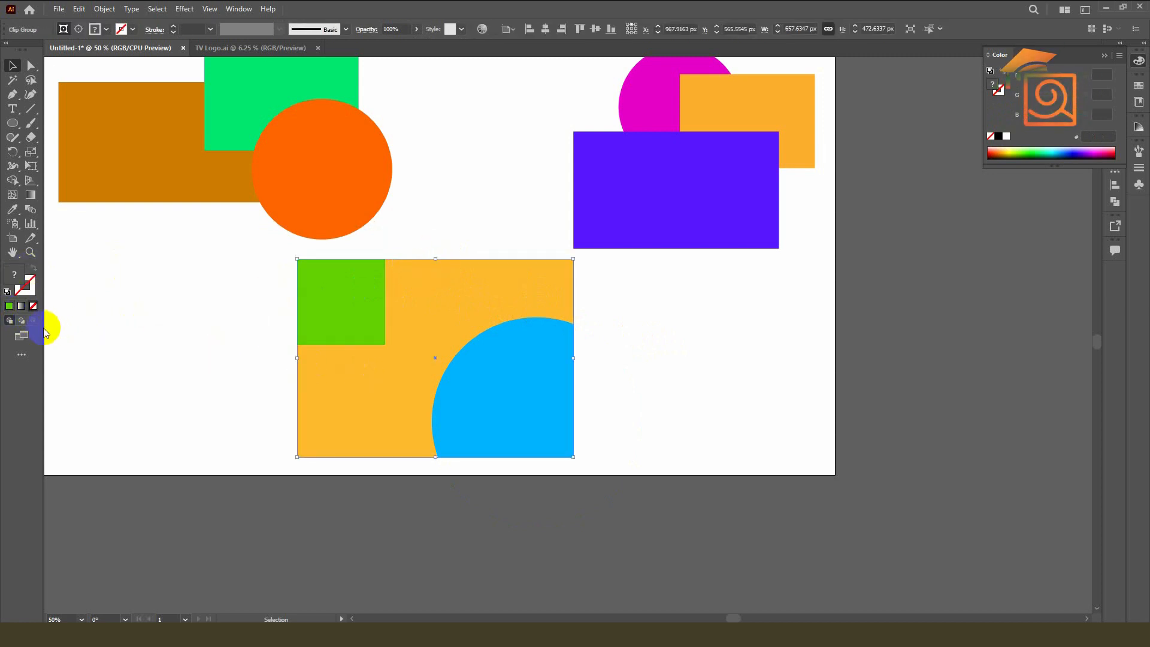
{"action": "double_click", "coordinate": [297, 370]}
{"action": "left_click", "coordinate": [329, 321]}
{"action": "left_click_drag", "start_coordinate": [259, 226], "coordinate": [375, 336]}
{"action": "left_click", "coordinate": [310, 392]}
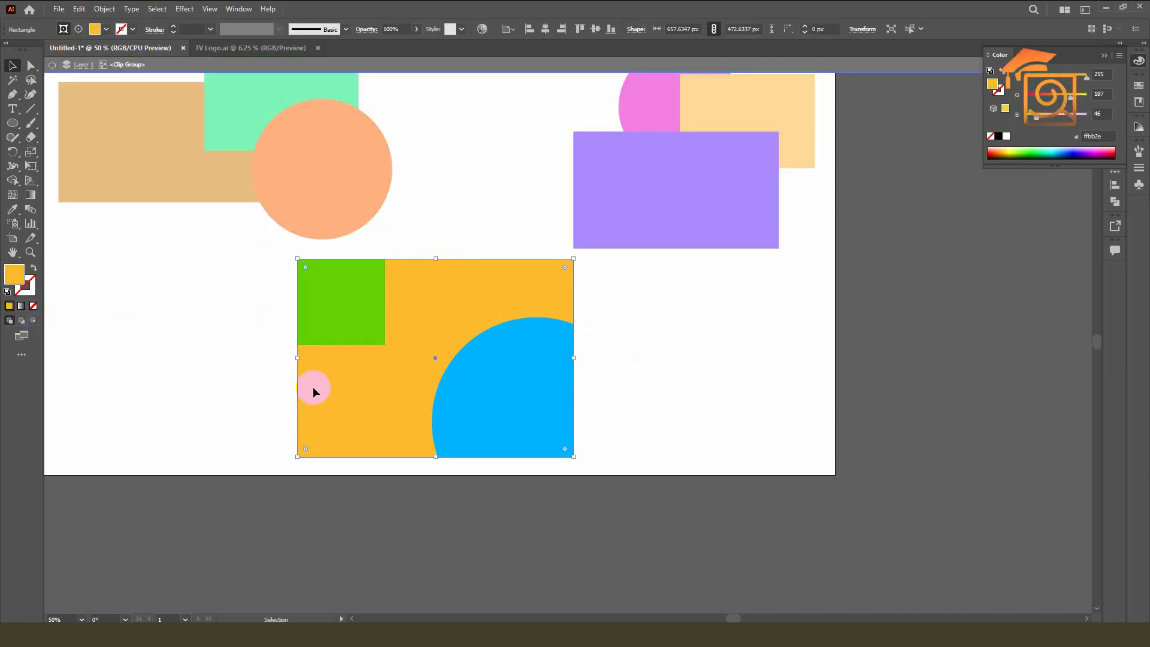
- In Draw Inside mode, draw a rectangle about 307 by 108 px across the yellow-orange rectangle's lower-left edge and fill it with purple (#ba00ff)
{"action": "left_click", "coordinate": [15, 126]}
{"action": "left_click_drag", "start_coordinate": [18, 129], "coordinate": [57, 123]}
{"action": "left_click_drag", "start_coordinate": [258, 398], "coordinate": [396, 435]}
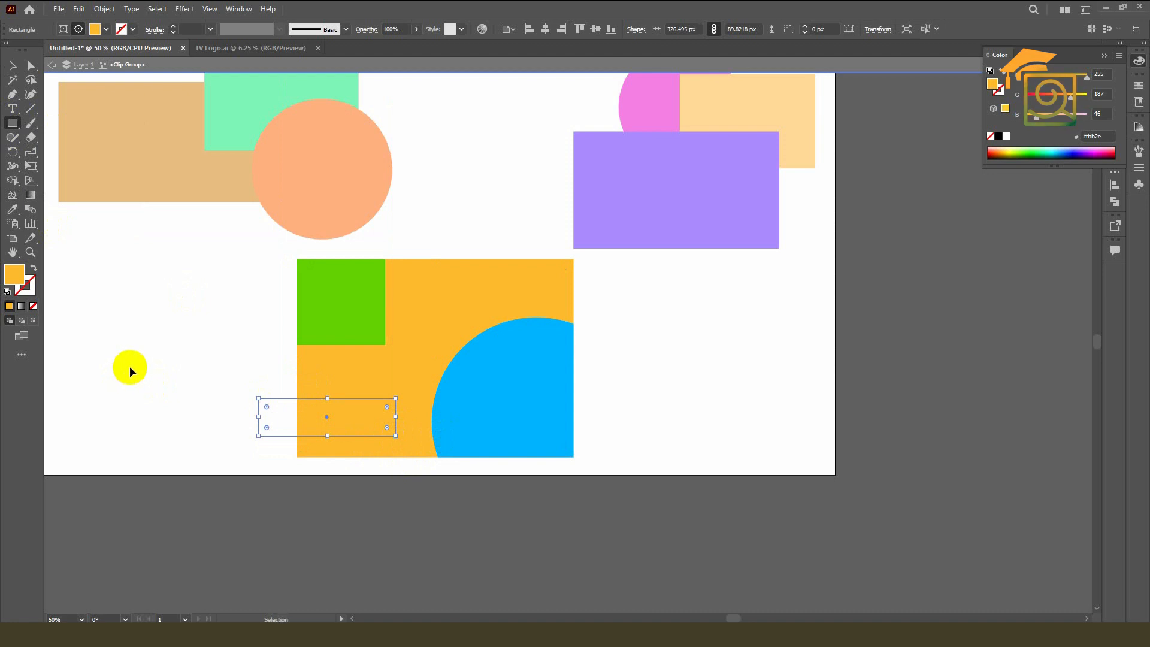
{"action": "left_click", "coordinate": [33, 320]}
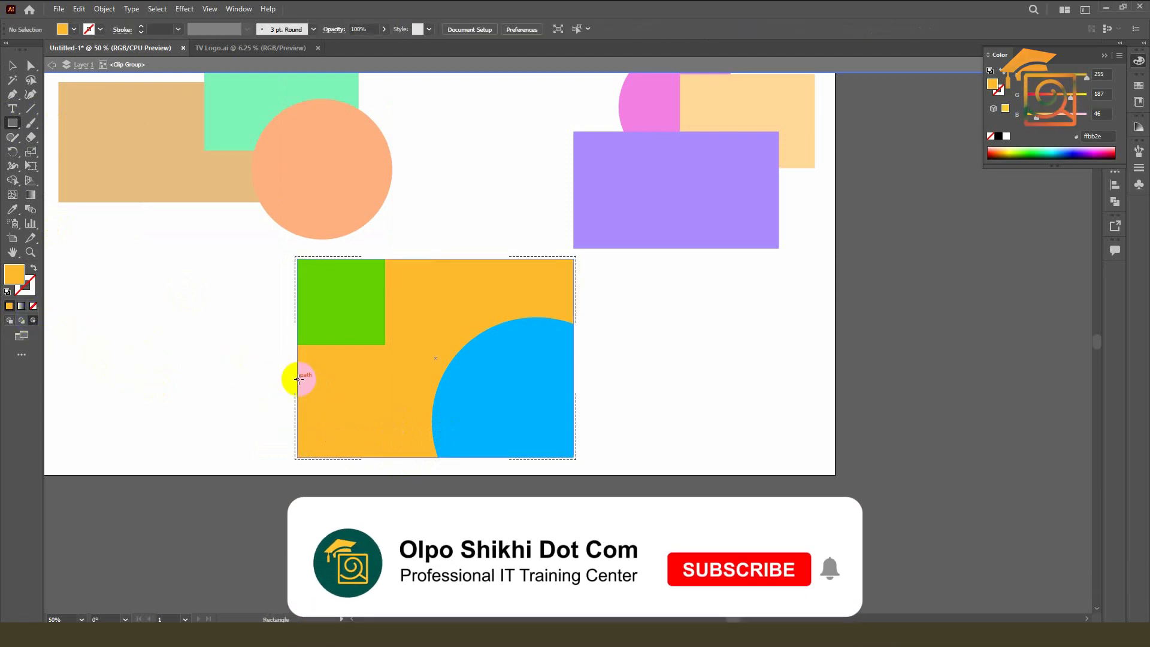
{"action": "left_click_drag", "start_coordinate": [280, 394], "coordinate": [410, 440]}
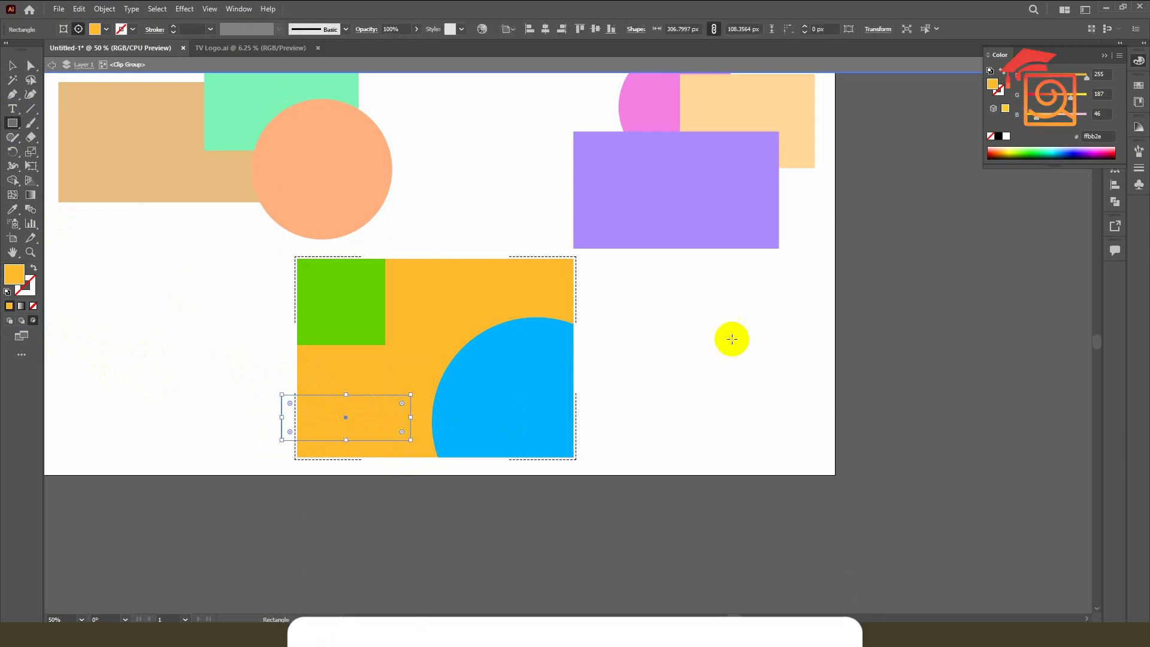
{"action": "left_click", "coordinate": [1089, 151]}
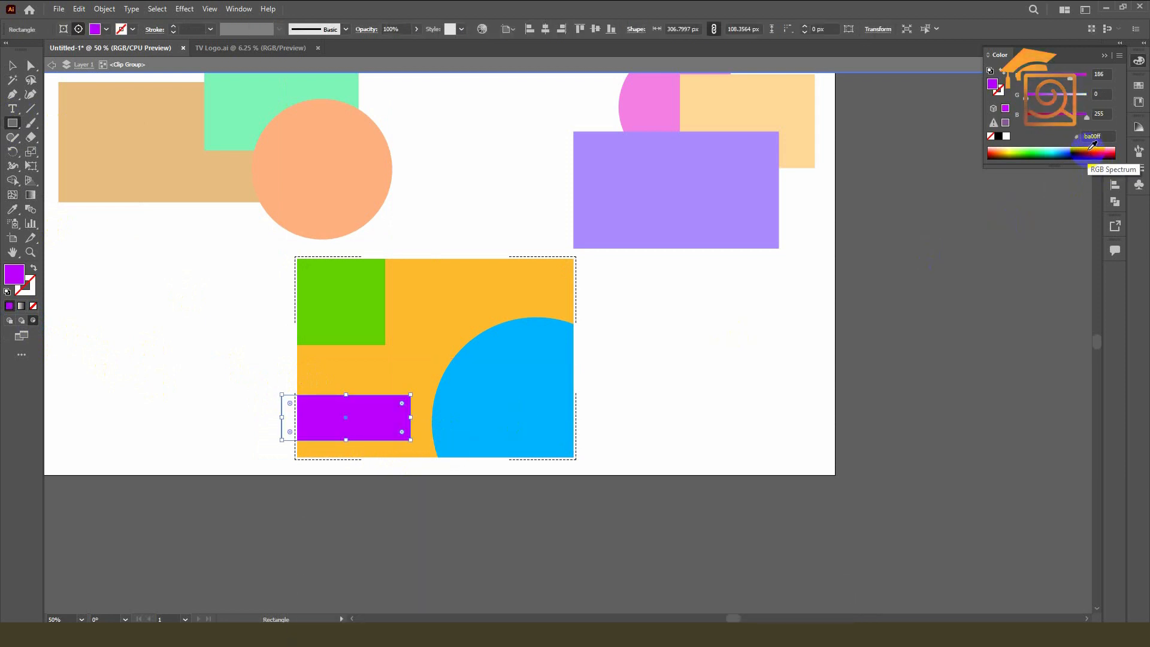
{"action": "key", "text": "v"}
{"action": "double_click", "coordinate": [425, 105]}
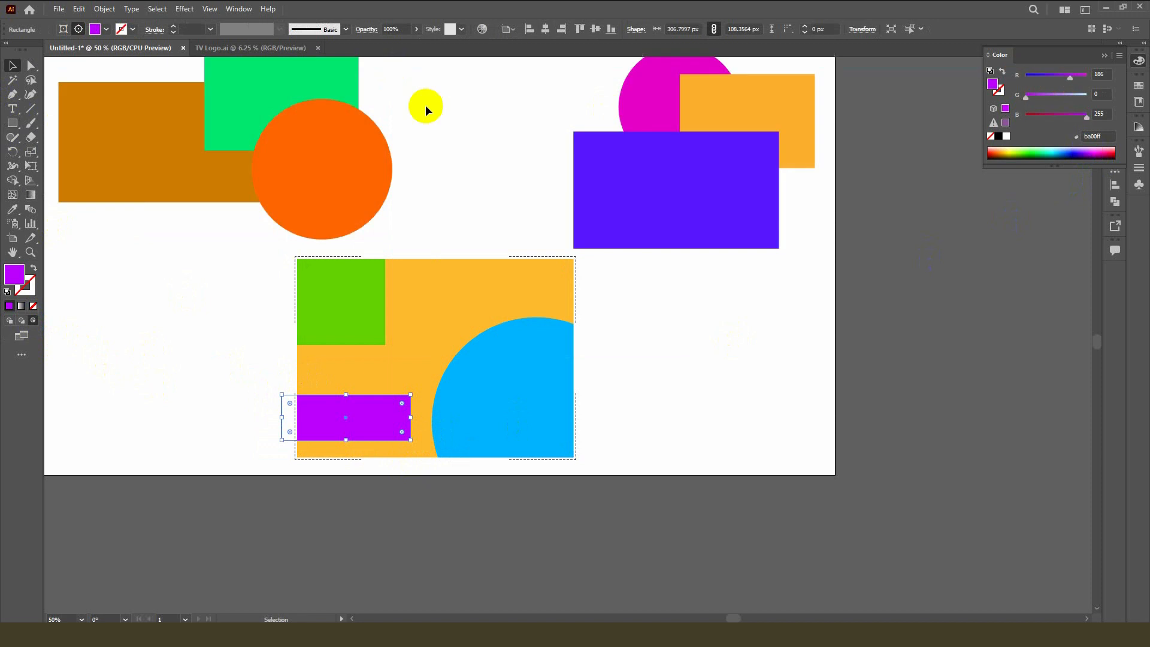
{"action": "left_click", "coordinate": [425, 105]}
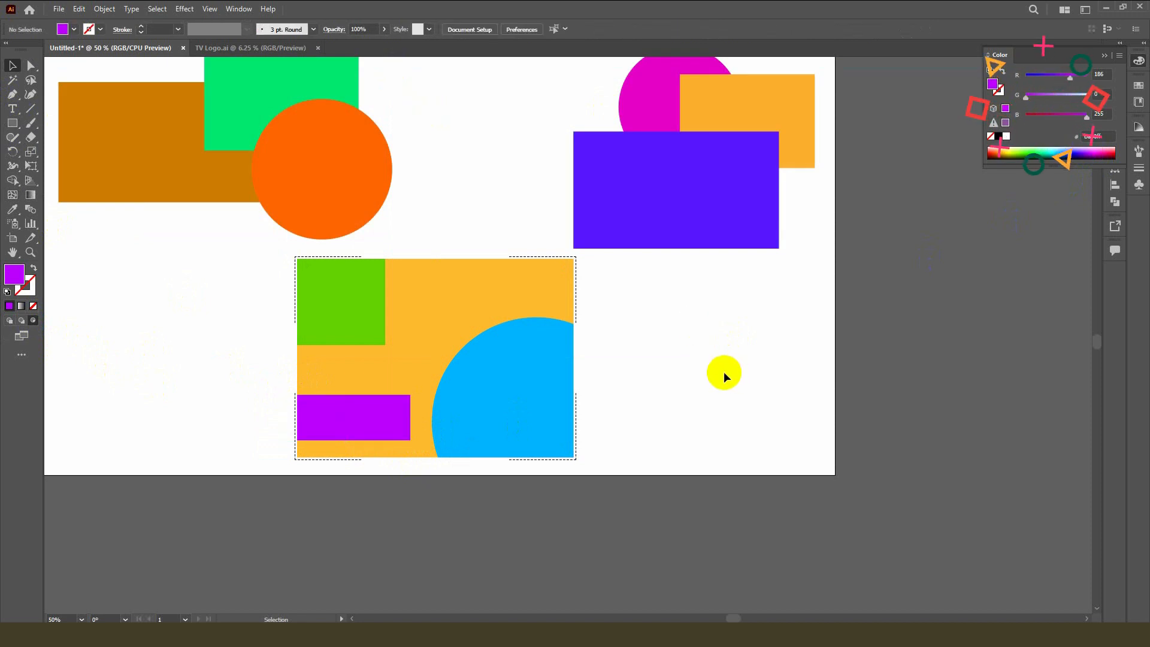
- Use Direct Selection to shift the blue circle slightly to the right inside the clip group, and select the green rectangle
{"action": "left_click", "coordinate": [318, 288]}
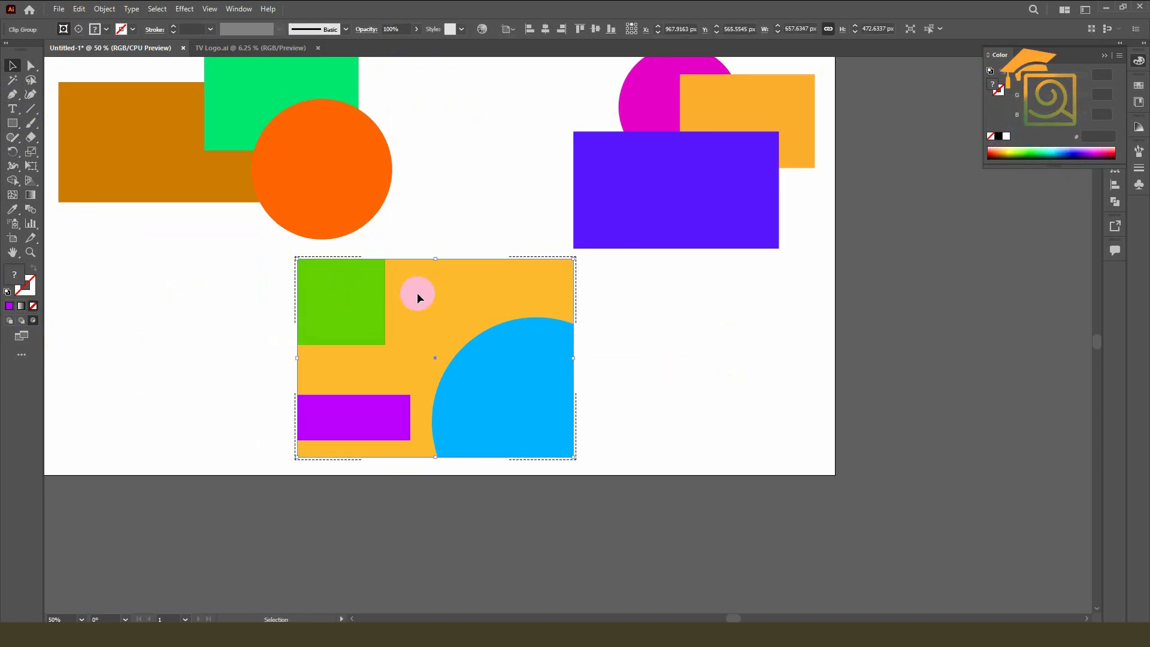
{"action": "left_click", "coordinate": [662, 331]}
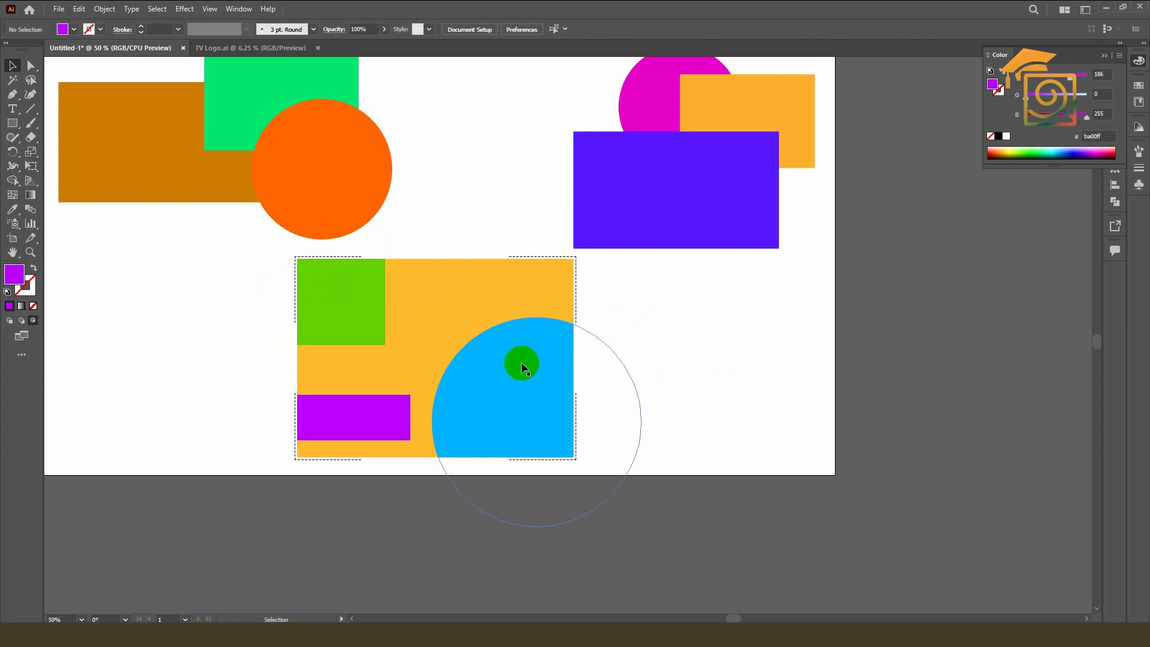
{"action": "left_click", "coordinate": [521, 362]}
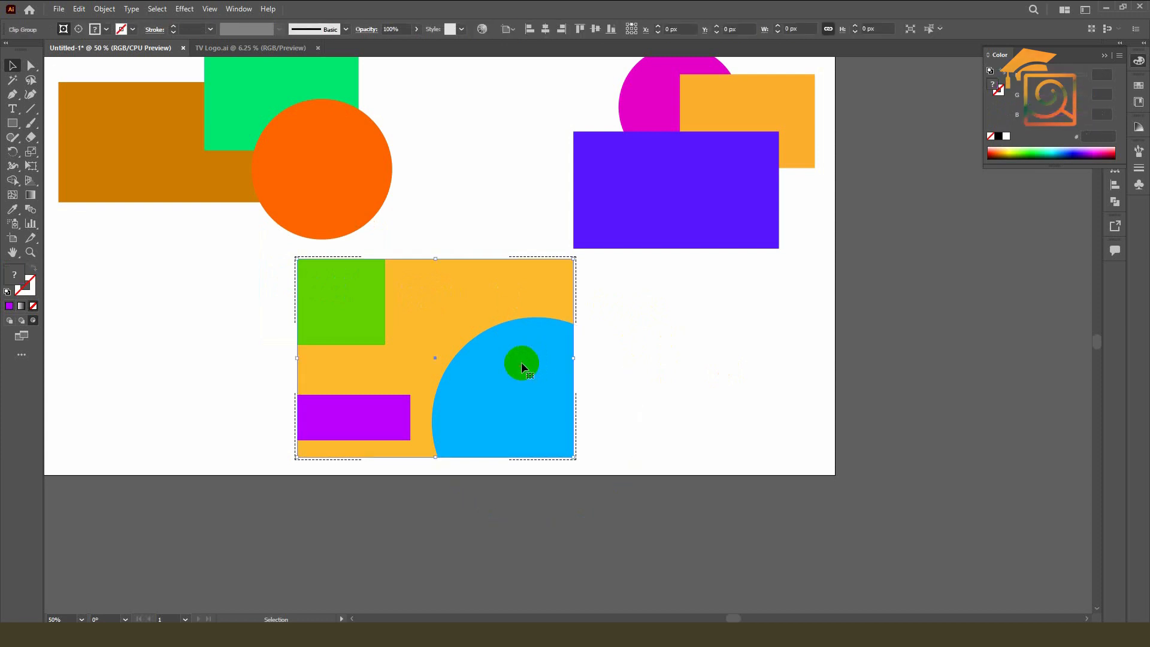
{"action": "left_click", "coordinate": [31, 65]}
{"action": "left_click_drag", "start_coordinate": [514, 374], "coordinate": [540, 415]}
{"action": "left_click", "coordinate": [343, 293]}
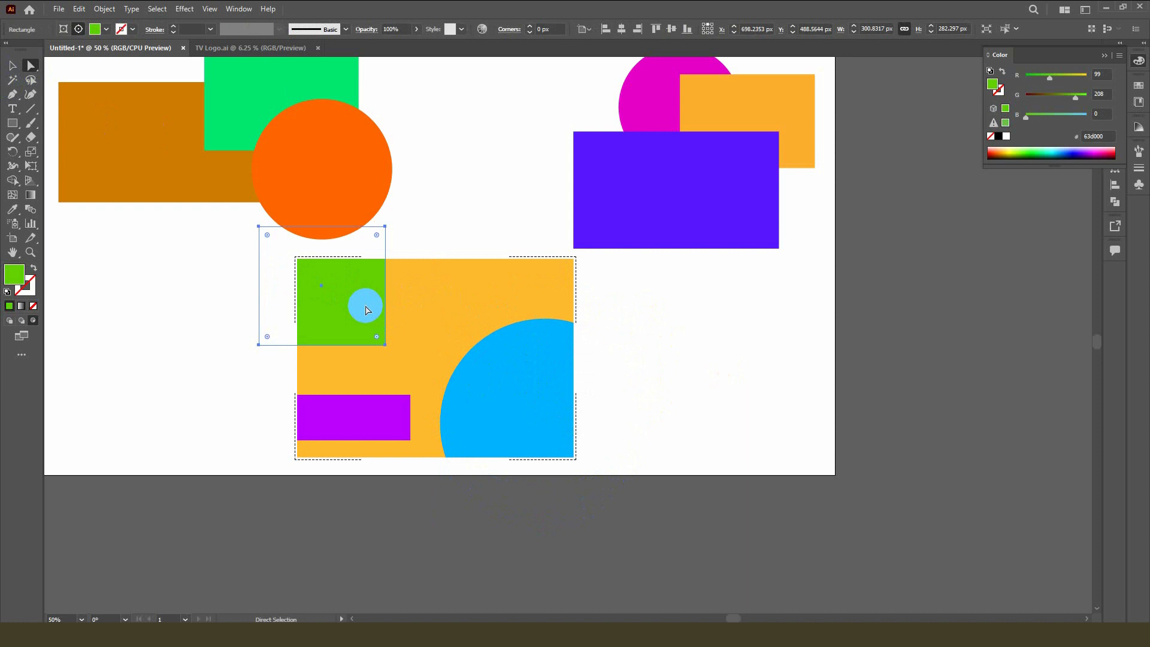
- Switch back to Draw Normal mode and check the selection of the whole clip group
{"action": "left_click", "coordinate": [12, 64]}
{"action": "left_click", "coordinate": [146, 249]}
{"action": "left_click", "coordinate": [565, 258]}
{"action": "left_click", "coordinate": [663, 311]}
{"action": "left_click", "coordinate": [9, 320]}
{"action": "left_click", "coordinate": [362, 281]}
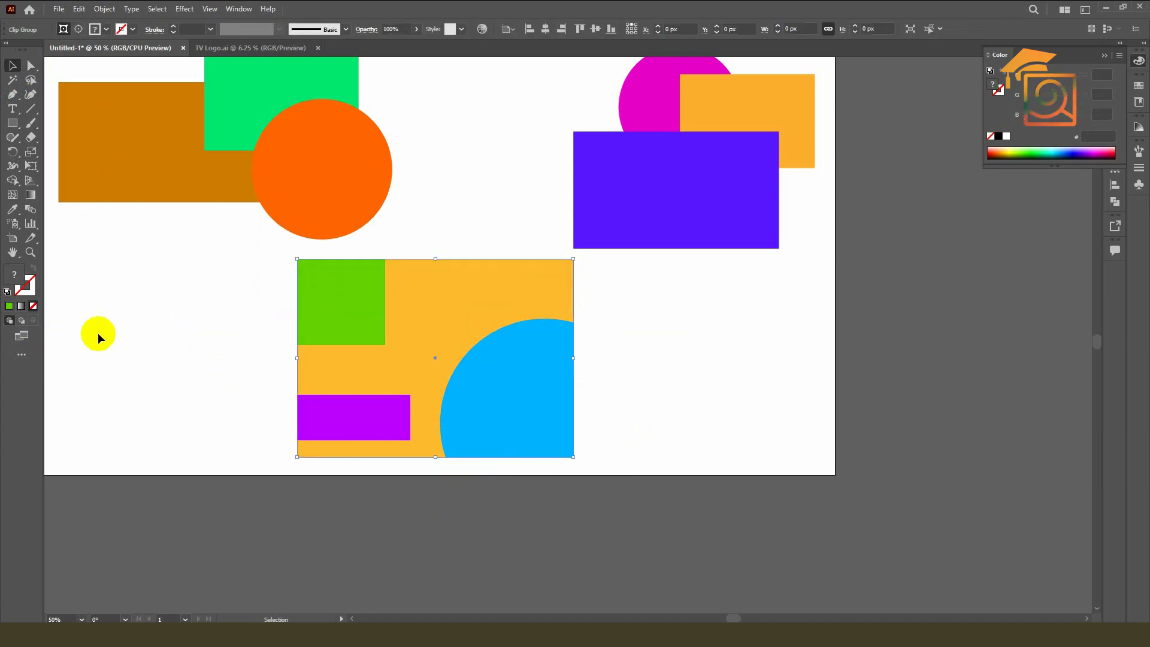
{"action": "left_click", "coordinate": [227, 347]}
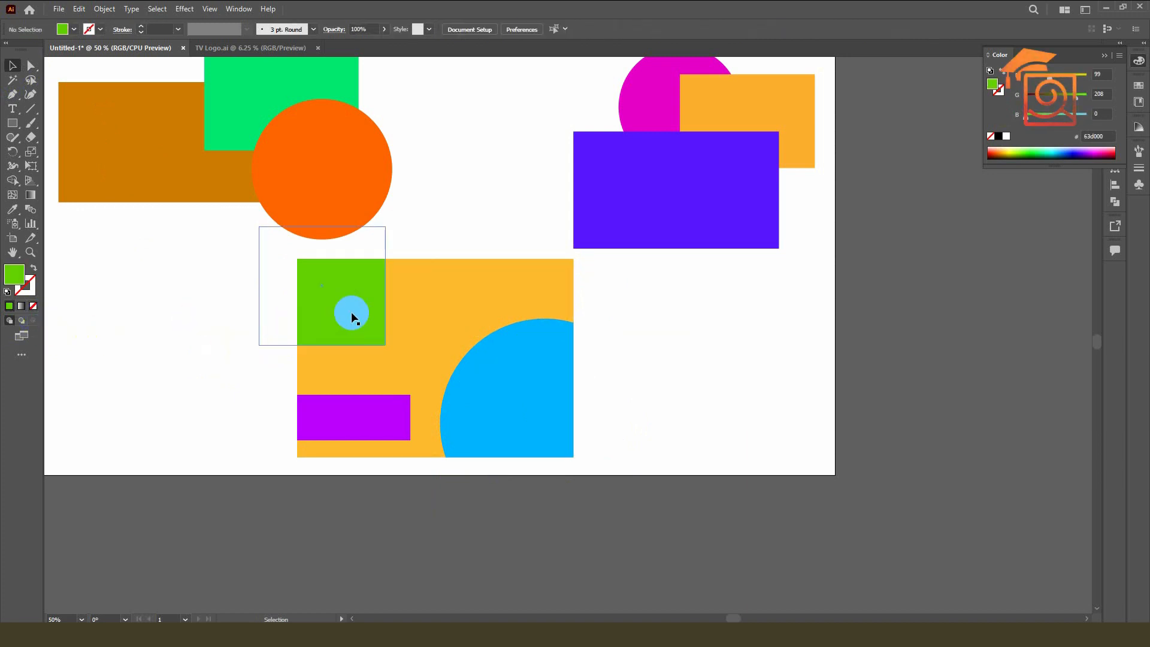
- Examine the clip group's clipping mask options, isolate the group and its blue circle for inspection, and leave isolation mode
{"action": "left_click", "coordinate": [351, 311]}
{"action": "right_click", "coordinate": [351, 310]}
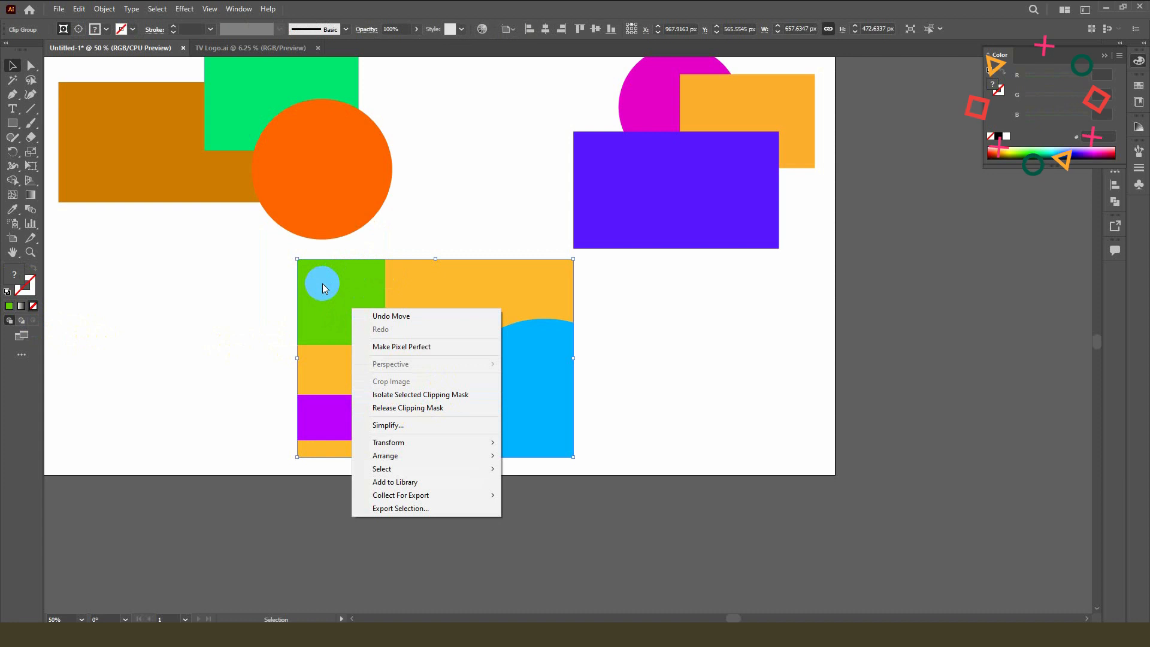
{"action": "left_click", "coordinate": [323, 283]}
{"action": "double_click", "coordinate": [339, 294]}
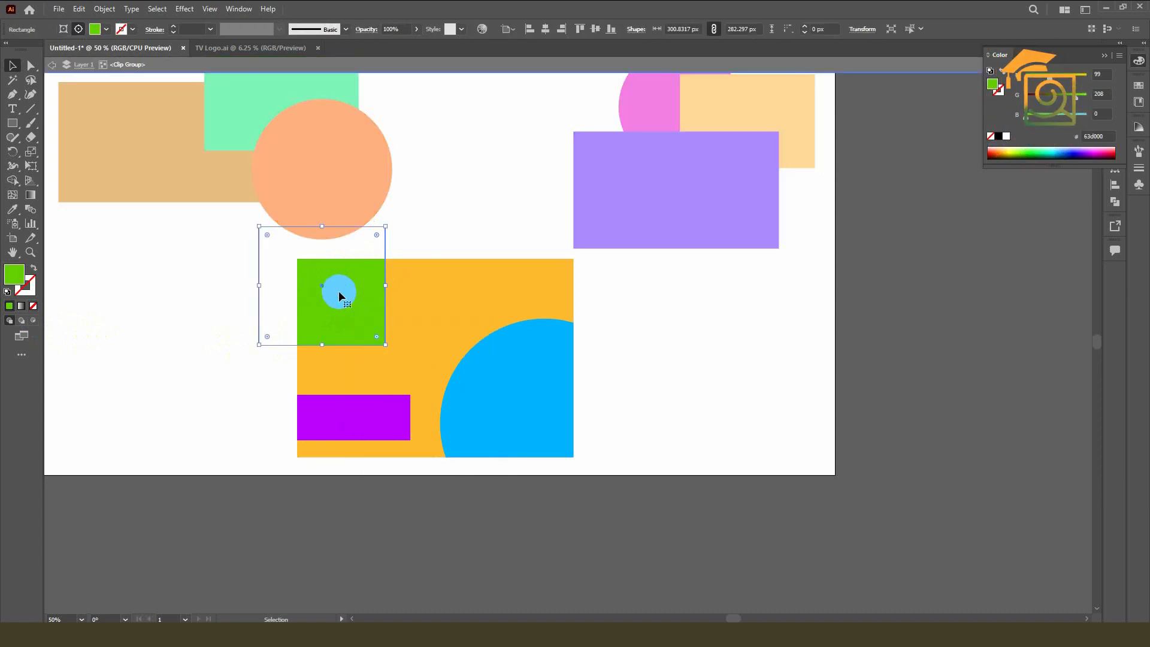
{"action": "left_click", "coordinate": [519, 376]}
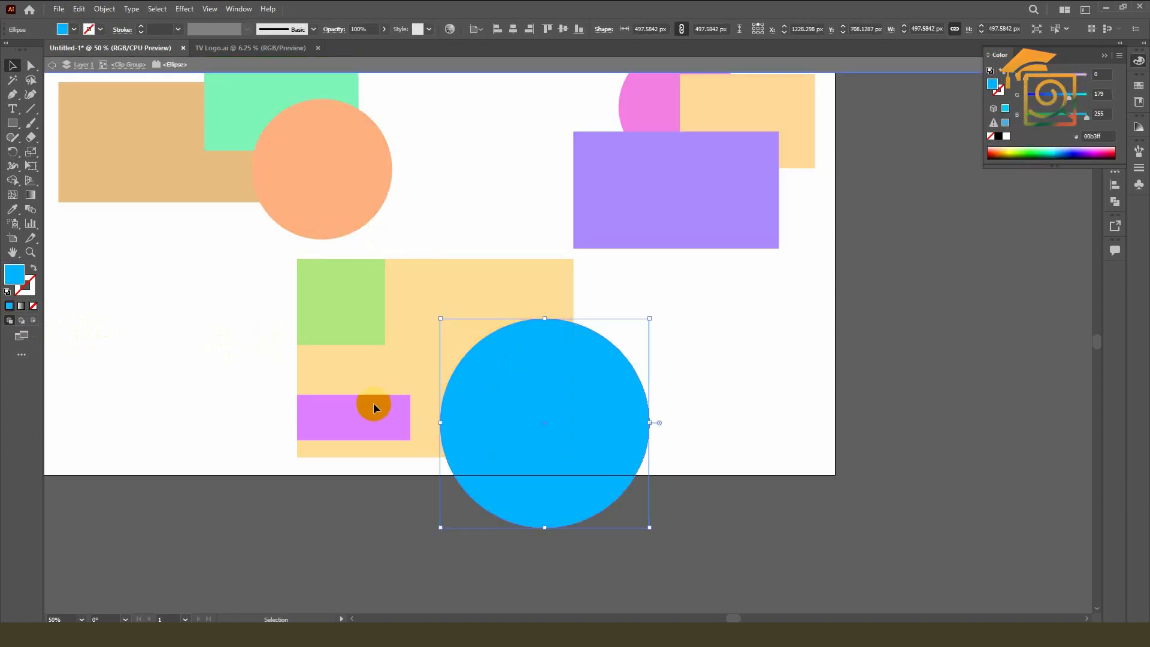
{"action": "left_click", "coordinate": [444, 63]}
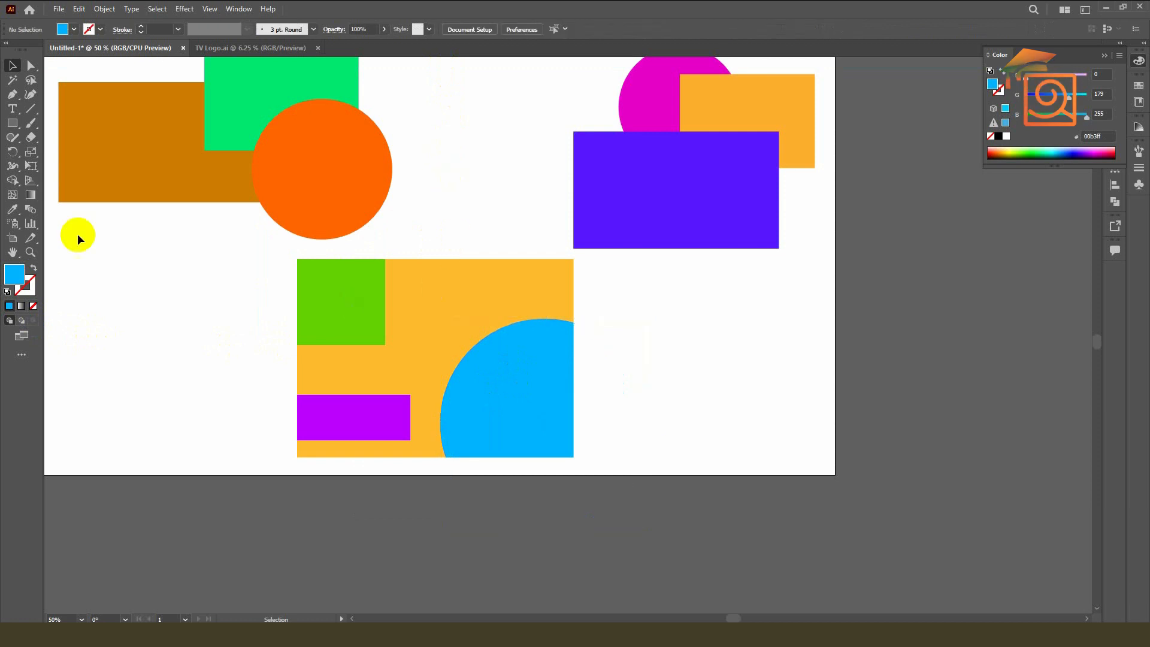
- Select only the green rectangle within the clip group using Direct Selection, and return to the Selection tool
{"action": "left_click", "coordinate": [30, 65]}
{"action": "left_click", "coordinate": [334, 296]}
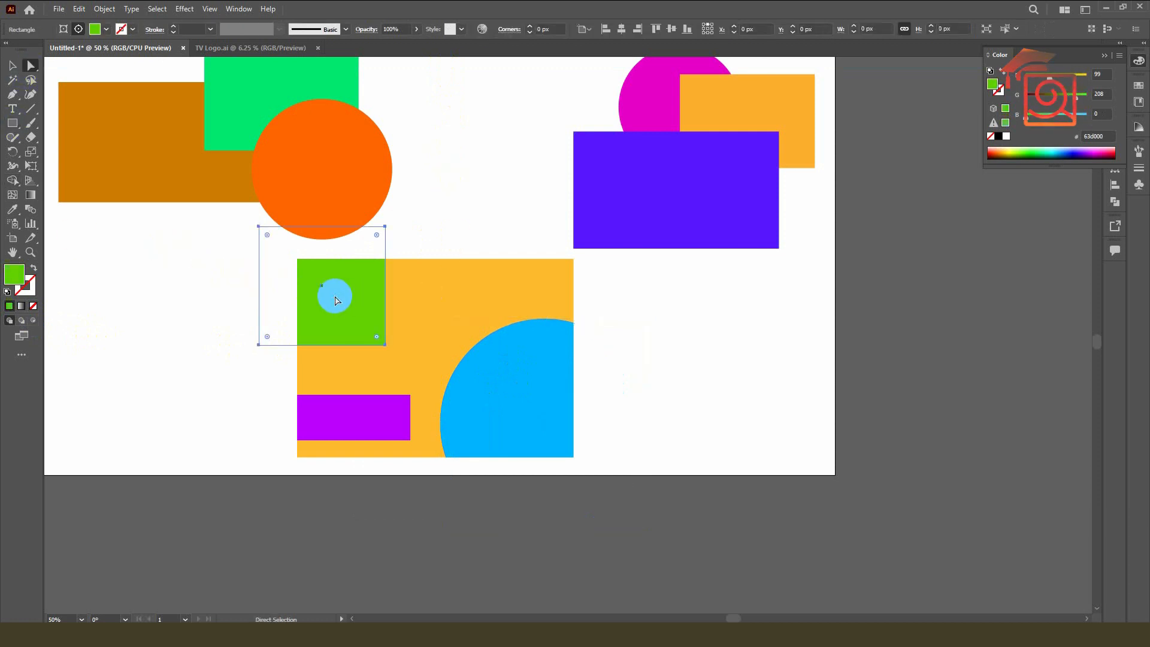
{"action": "left_click", "coordinate": [12, 66]}
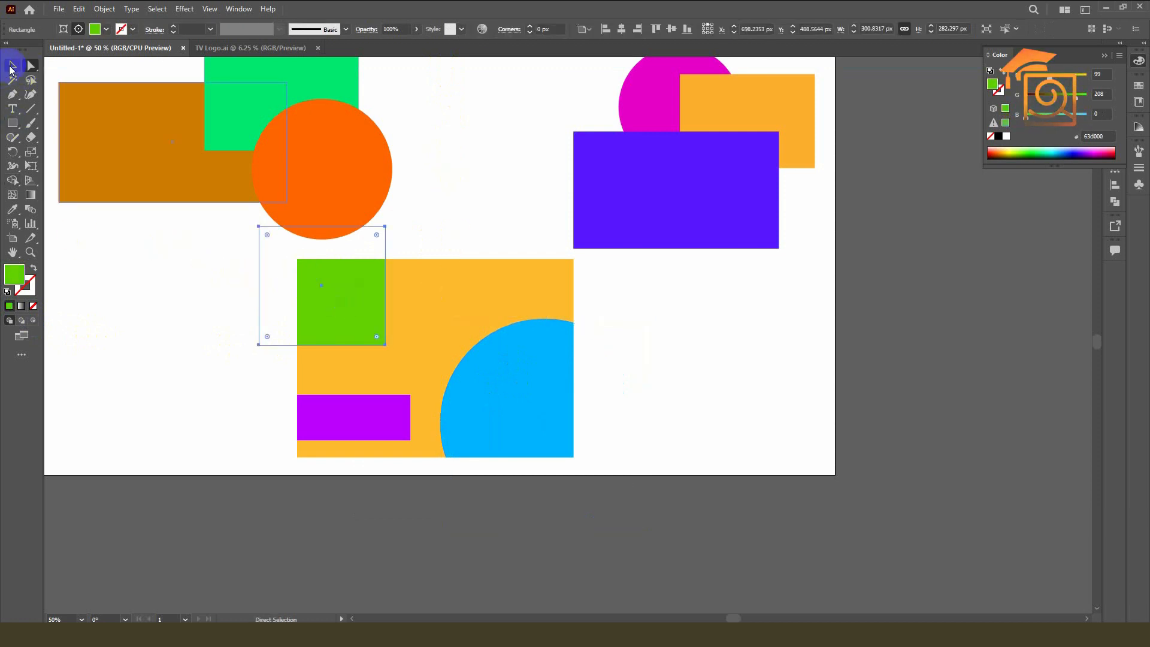
- Deselect the green rectangle and bring the whole artboard into view
{"action": "left_click", "coordinate": [585, 317]}
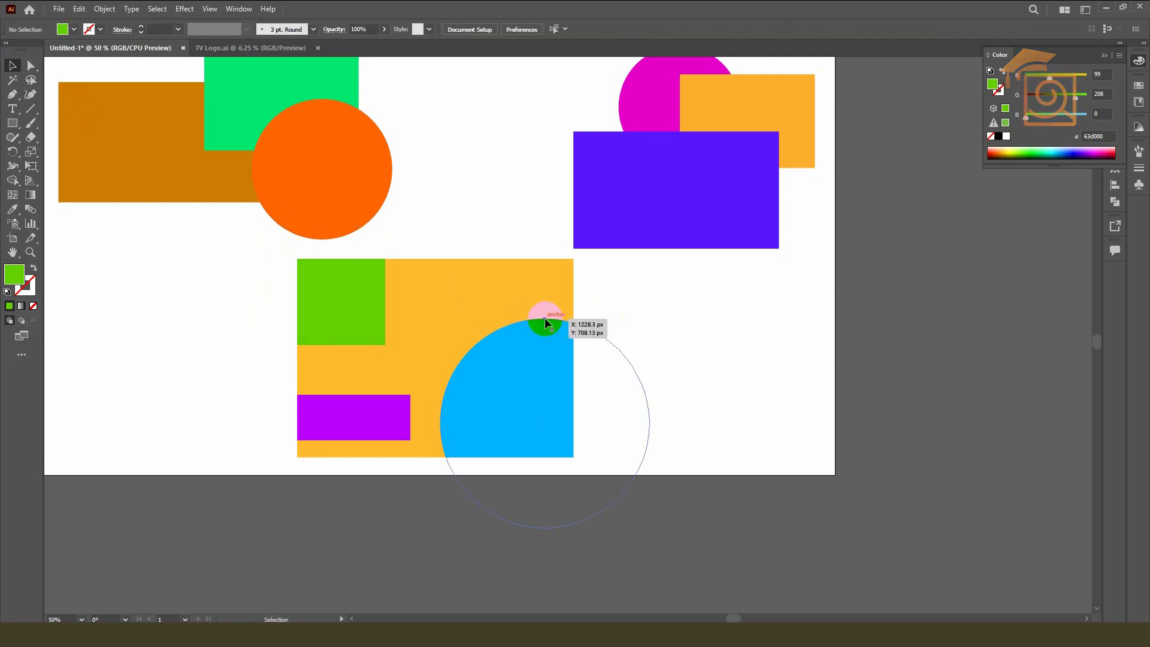
{"action": "scroll", "coordinate": [540, 317], "scroll_direction": "down", "scroll_amount": 2}
{"action": "scroll", "coordinate": [527, 312], "scroll_direction": "up", "scroll_amount": 1}
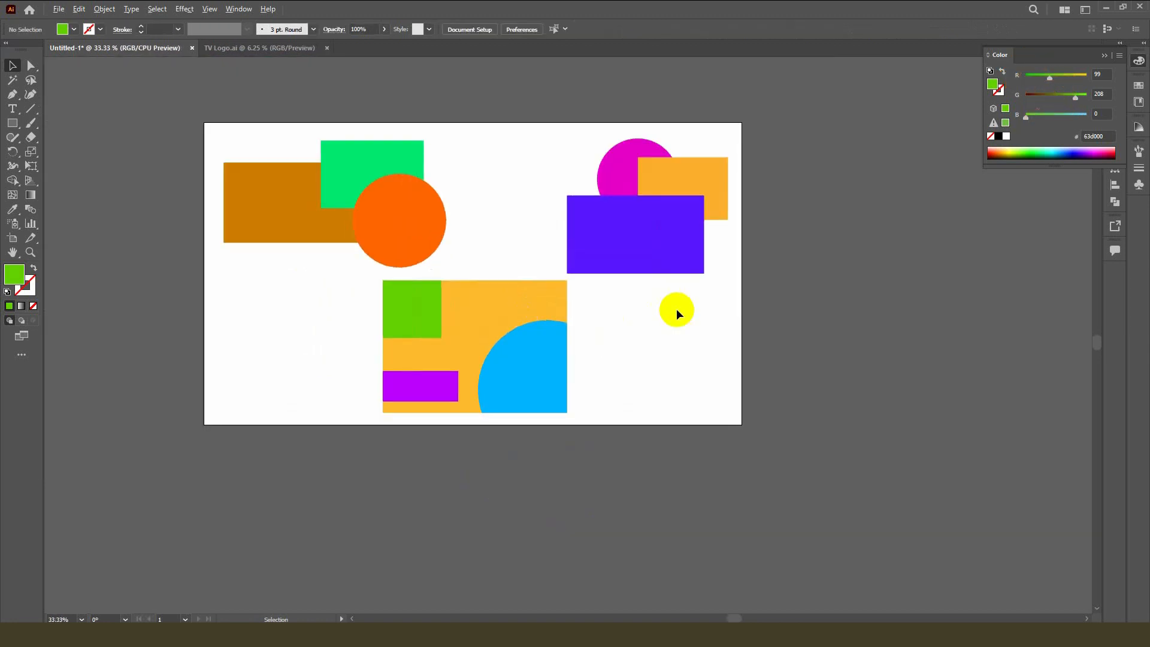
{"action": "left_click_drag", "start_coordinate": [629, 311], "coordinate": [687, 325]}
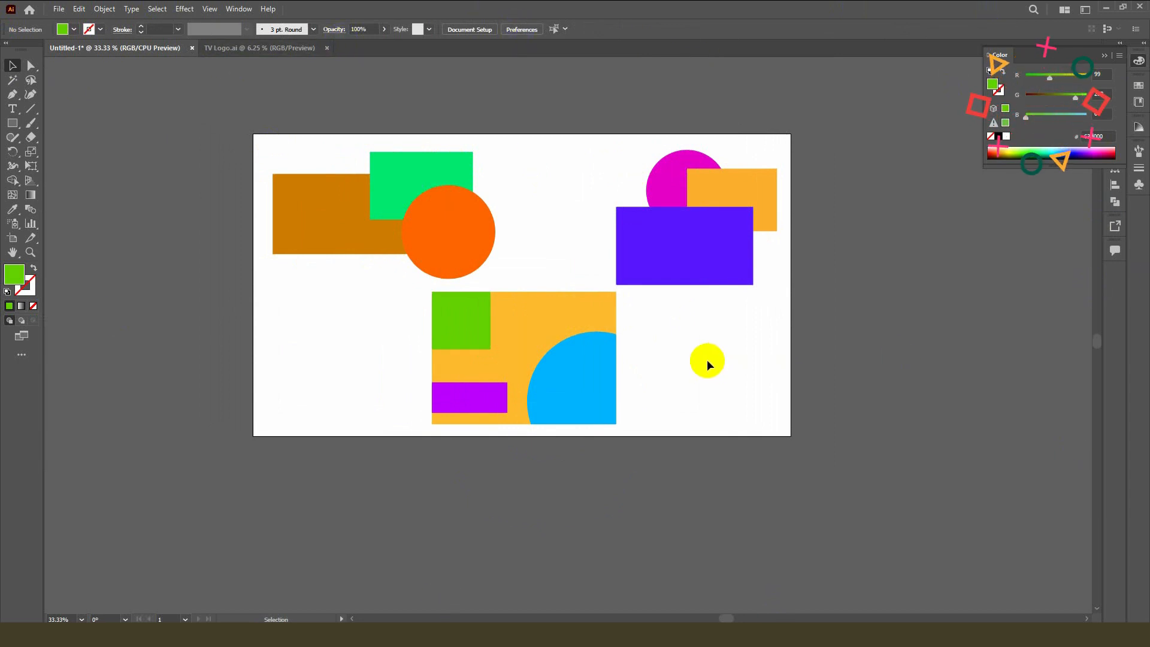
- View the artwork in Presentation Mode and return to the normal screen
{"action": "left_click", "coordinate": [19, 338]}
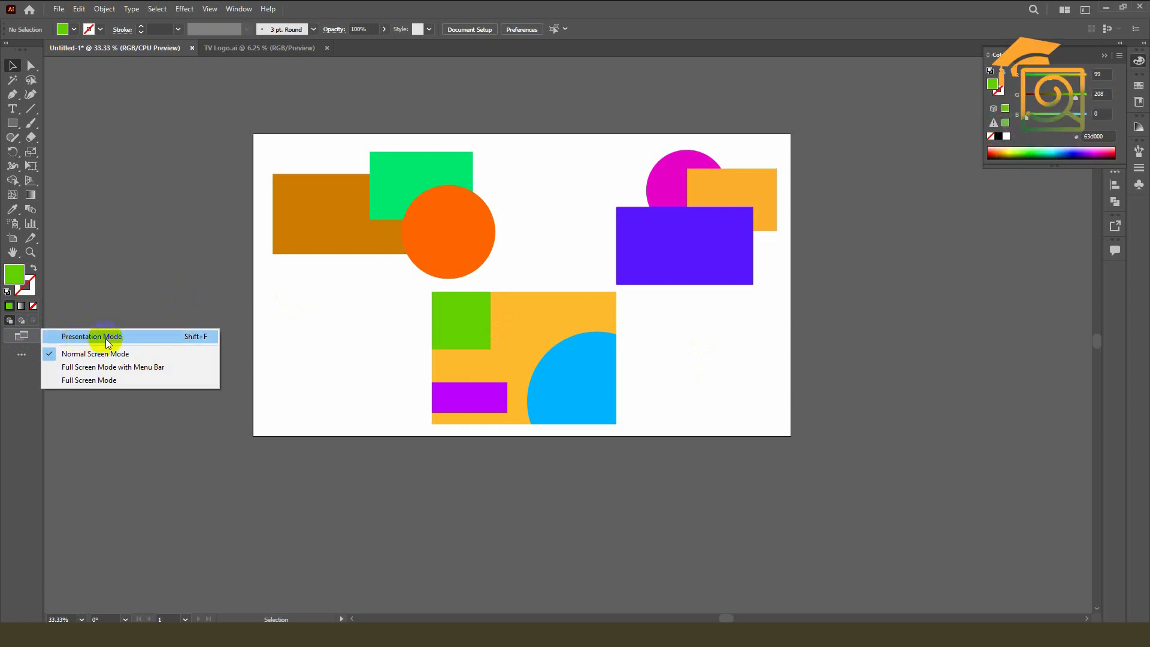
{"action": "left_click", "coordinate": [197, 337]}
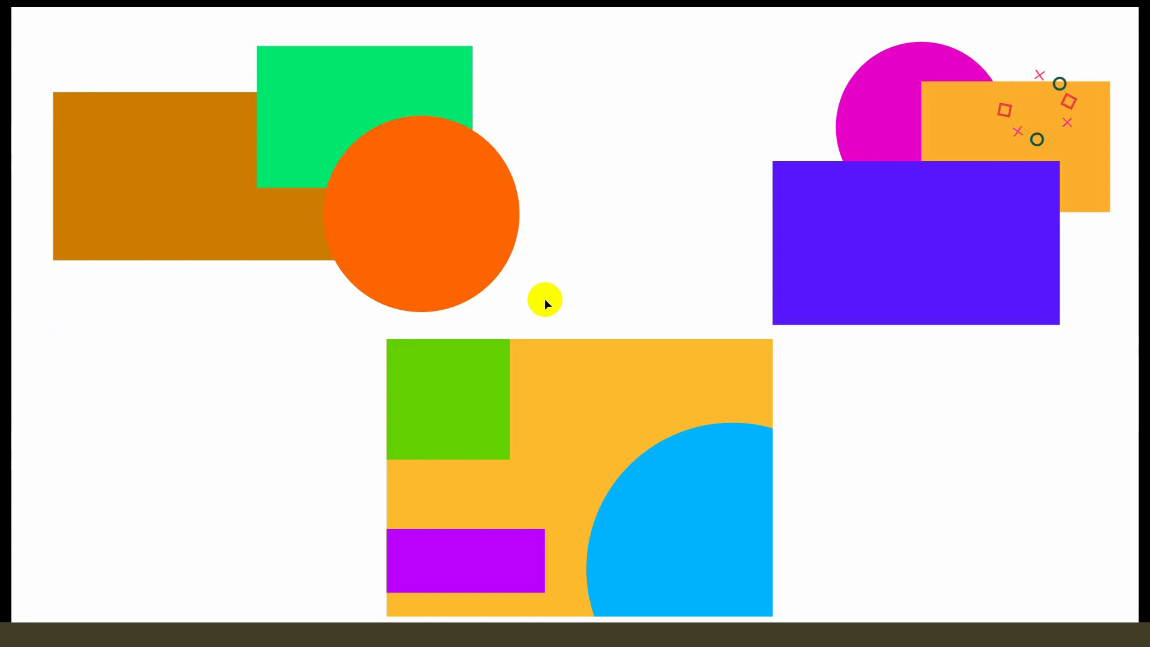
{"action": "key", "text": "Escape"}
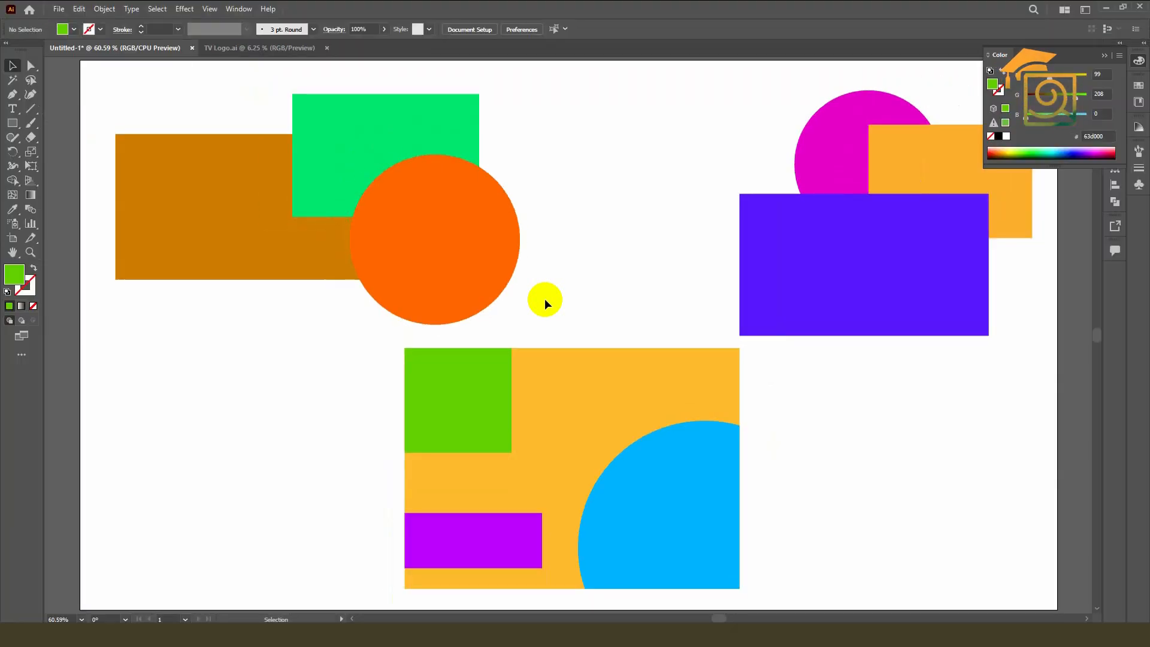
- View the artwork in Full Screen Mode with Menu Bar and return to Normal Screen Mode
{"action": "left_click", "coordinate": [18, 336]}
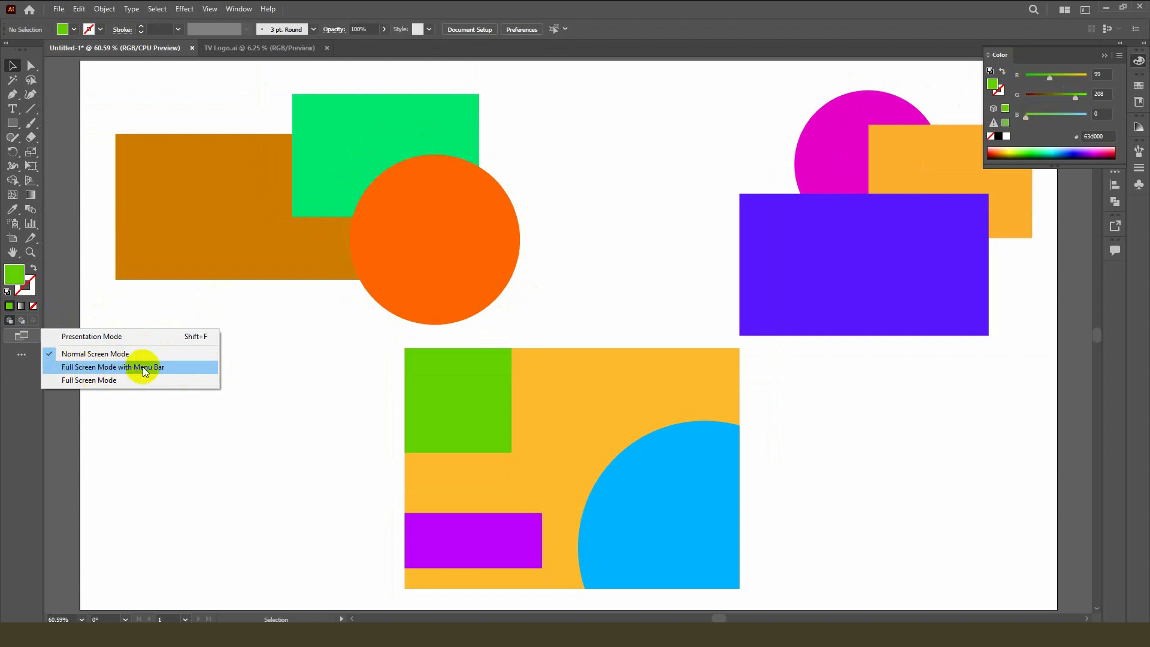
{"action": "left_click", "coordinate": [82, 368]}
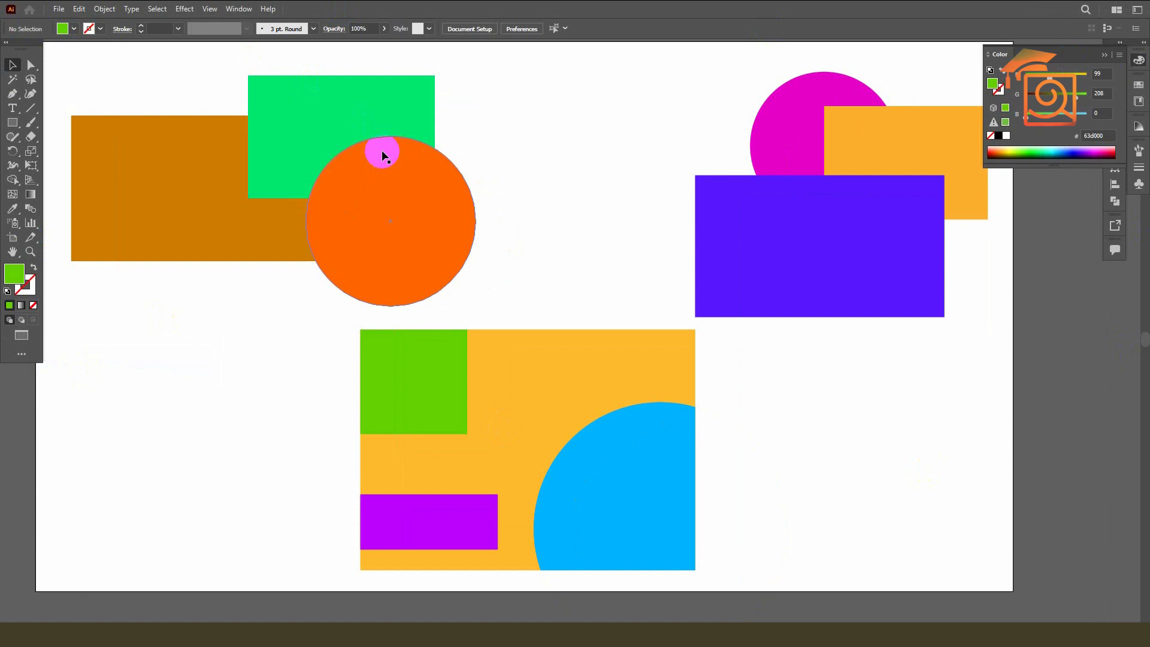
{"action": "key", "text": "f"}
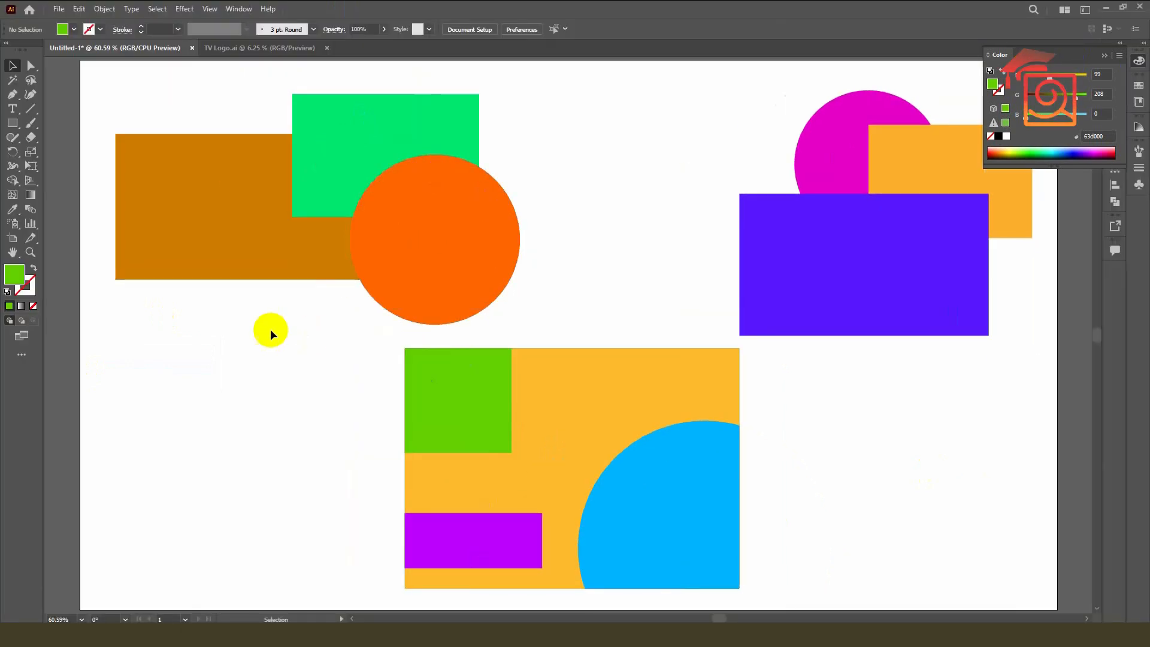
- View the artwork in Full Screen Mode without the menu bar and return to Normal Screen Mode
{"action": "left_click", "coordinate": [19, 339]}
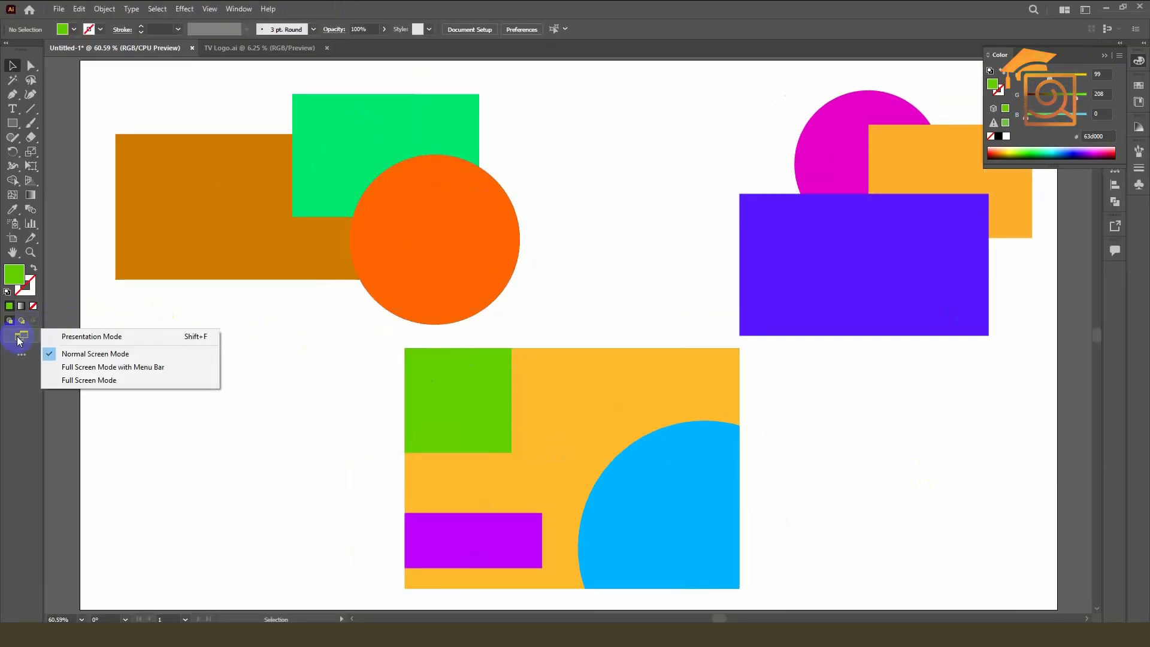
{"action": "left_click", "coordinate": [88, 381]}
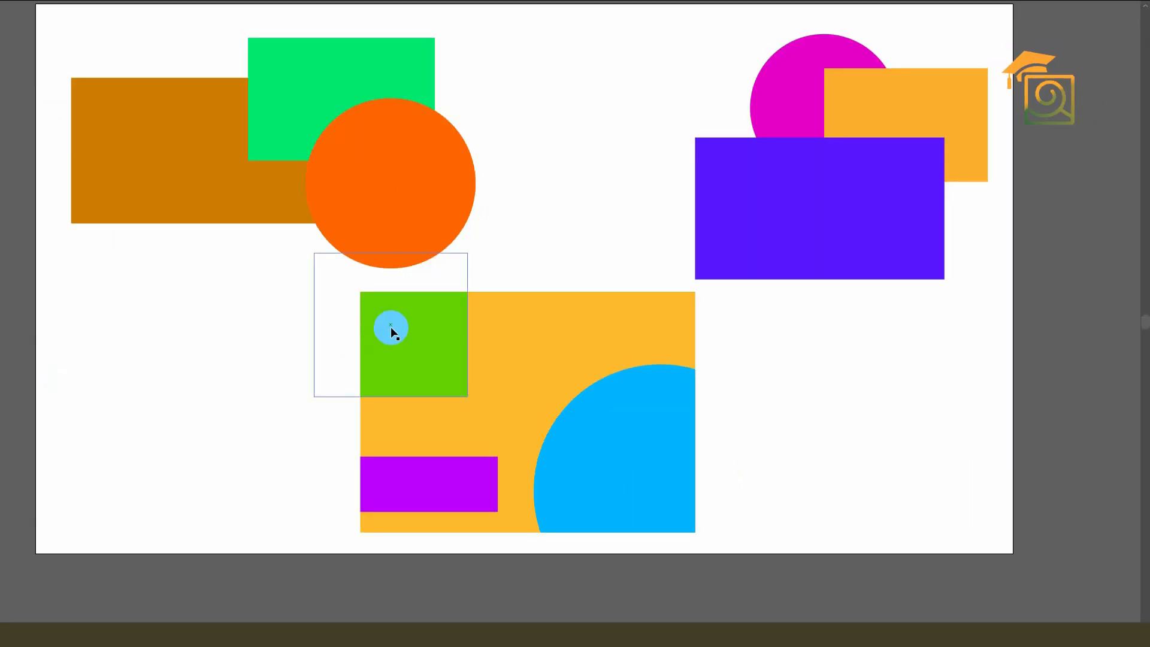
{"action": "key", "text": "f"}
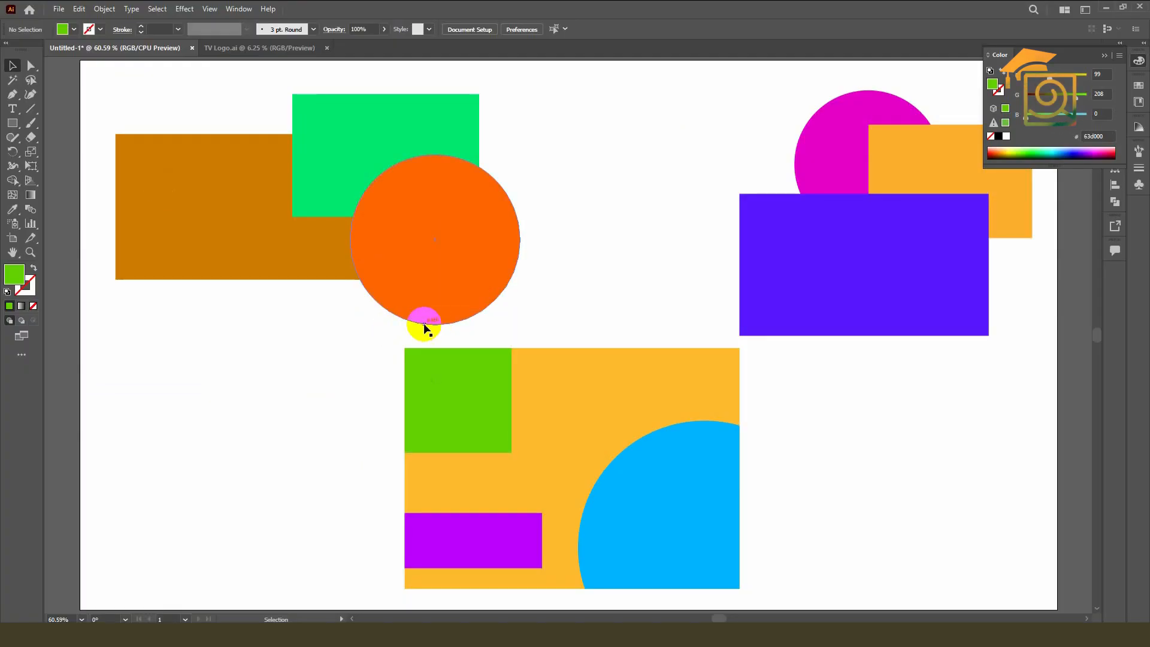
- Compare Presentation Mode with Full Screen Mode, returning to Normal Screen Mode after each
{"action": "left_click", "coordinate": [20, 343]}
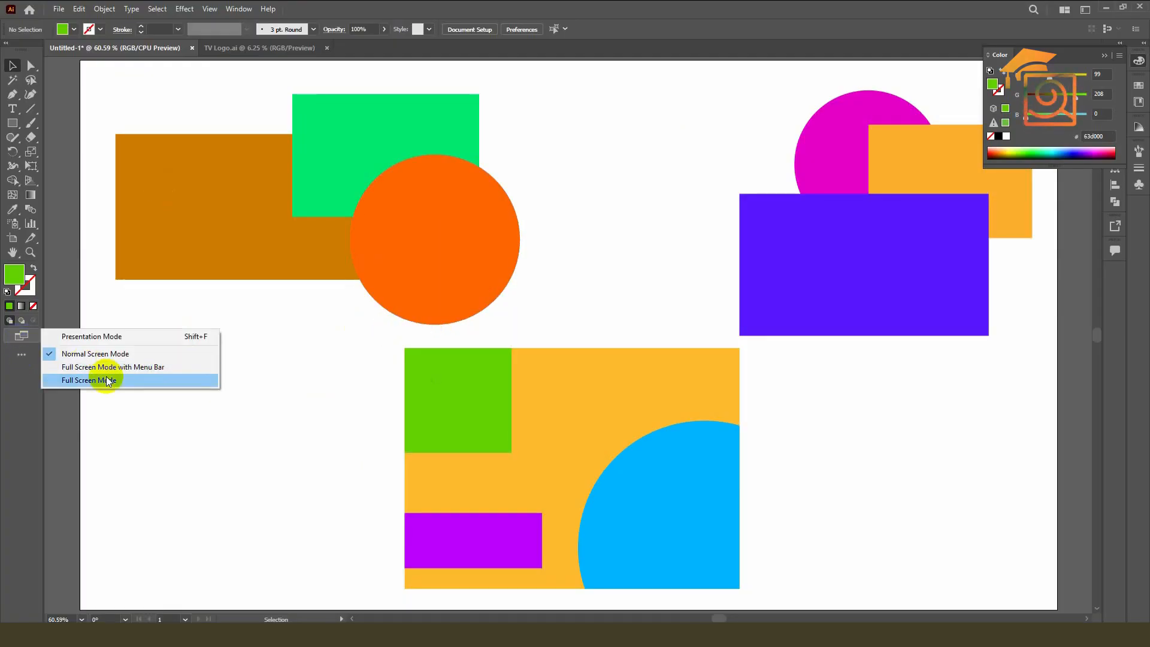
{"action": "left_click", "coordinate": [91, 335]}
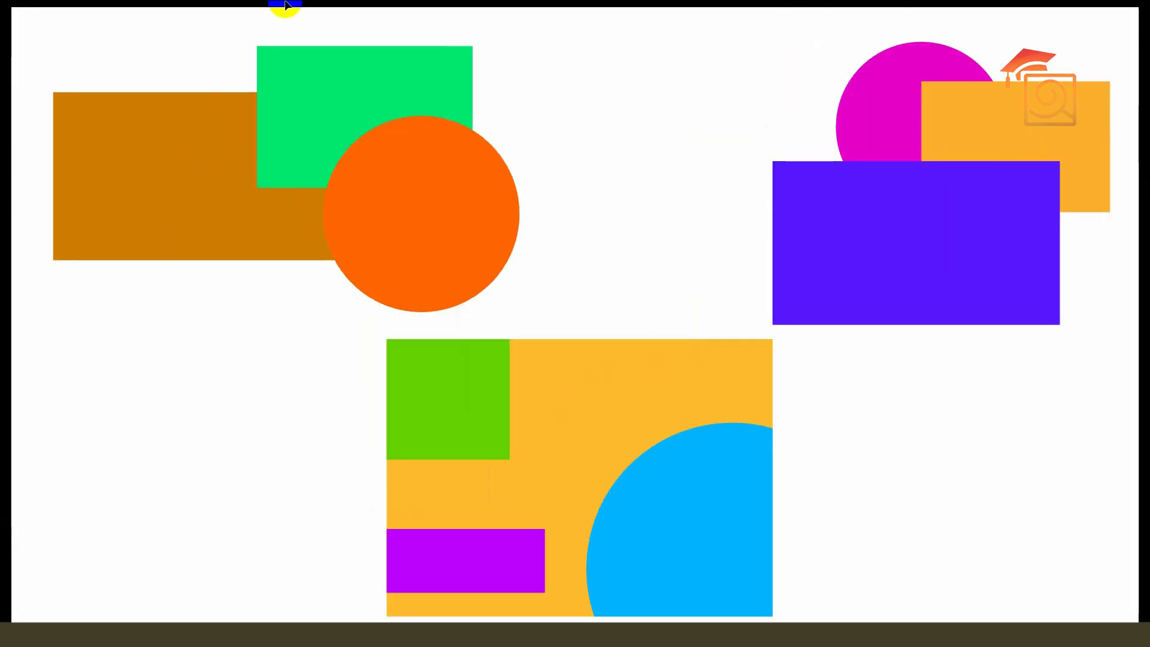
{"action": "key", "text": "Escape"}
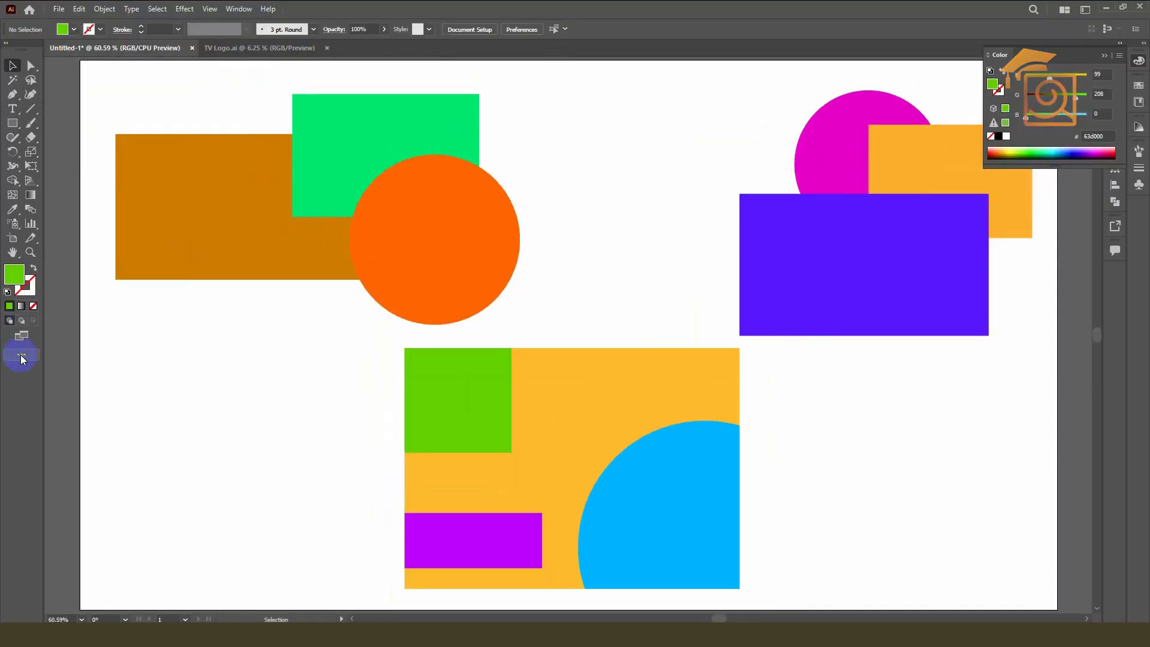
{"action": "left_click", "coordinate": [21, 356]}
{"action": "left_click", "coordinate": [21, 335]}
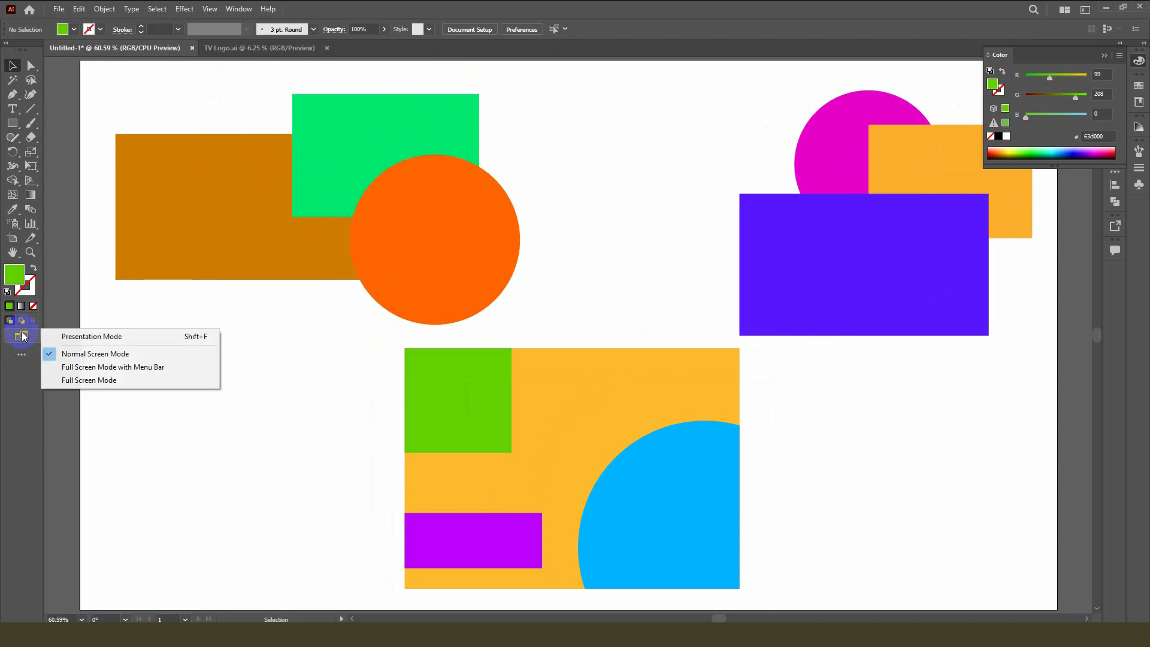
{"action": "left_click", "coordinate": [87, 385]}
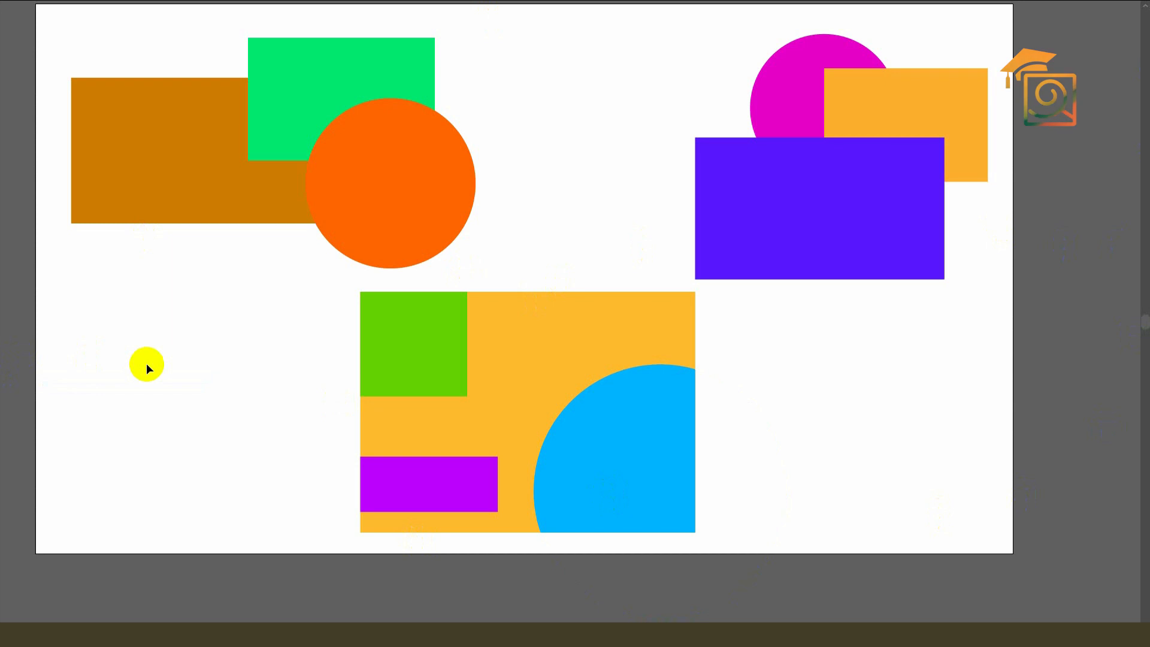
{"action": "key", "text": "Escape"}
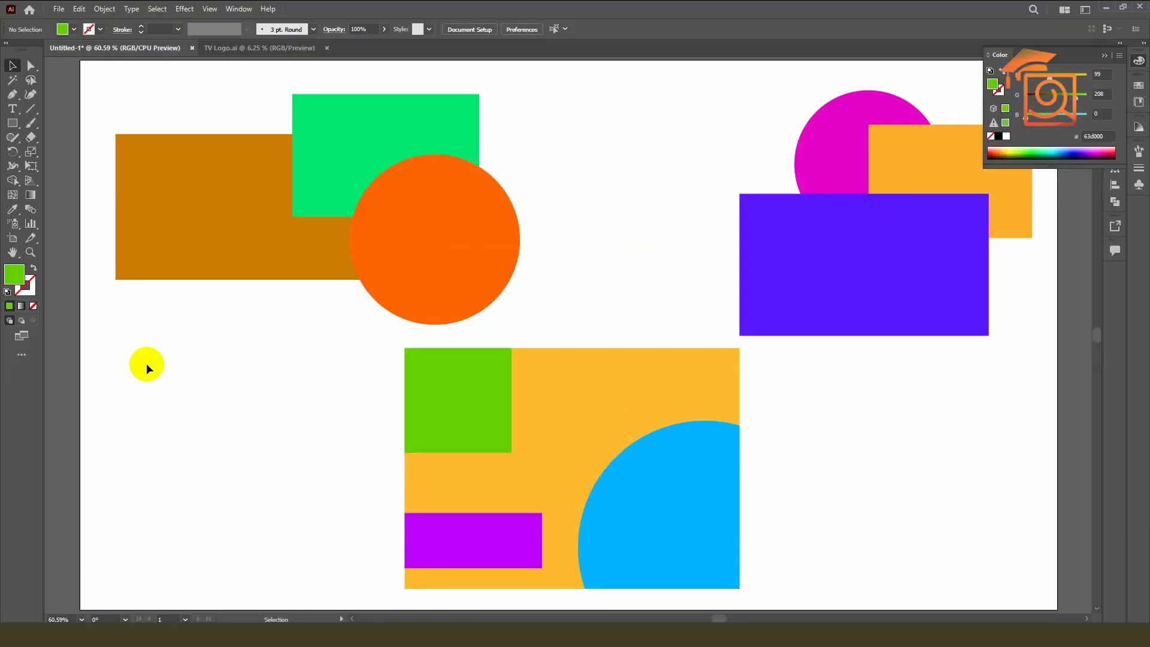
- Collapse the Color panel, and temporarily hide all tools and panels before showing them again
{"action": "left_click", "coordinate": [1104, 71]}
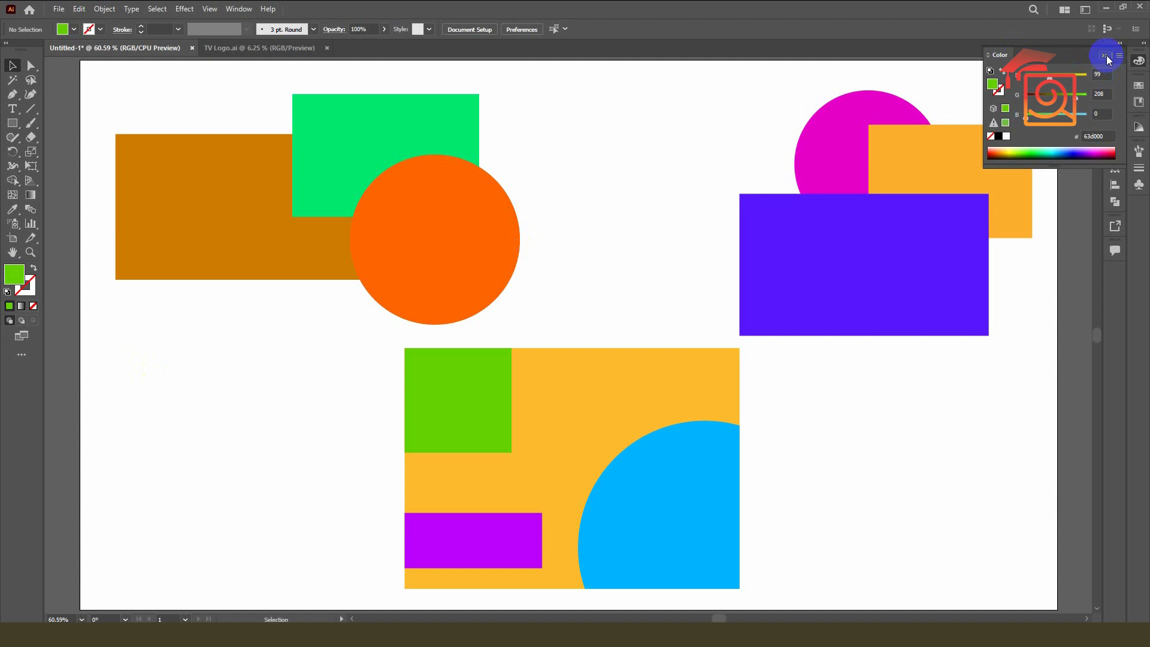
{"action": "left_click", "coordinate": [1105, 55]}
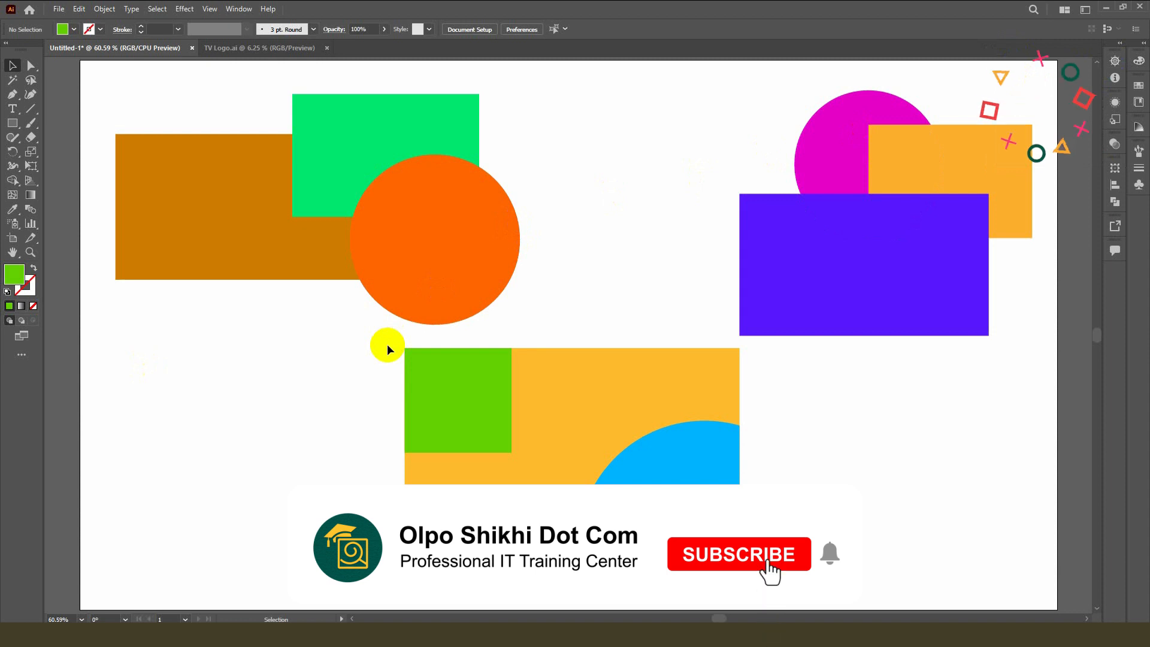
{"action": "key", "text": "Tab"}
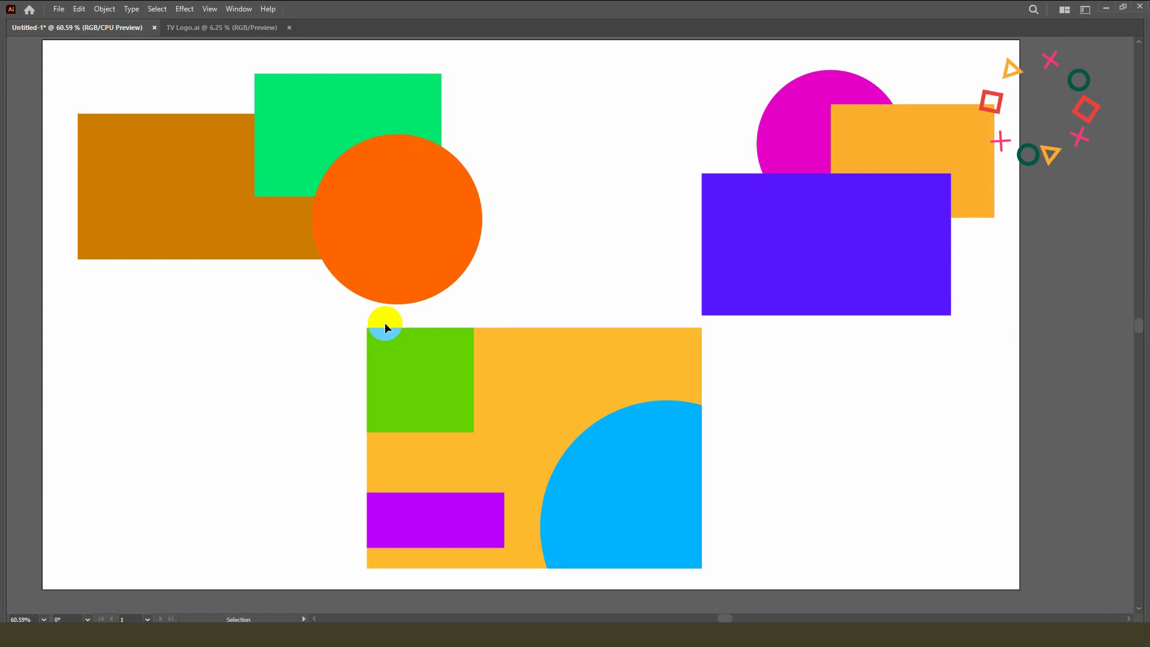
{"action": "key", "text": "Tab"}
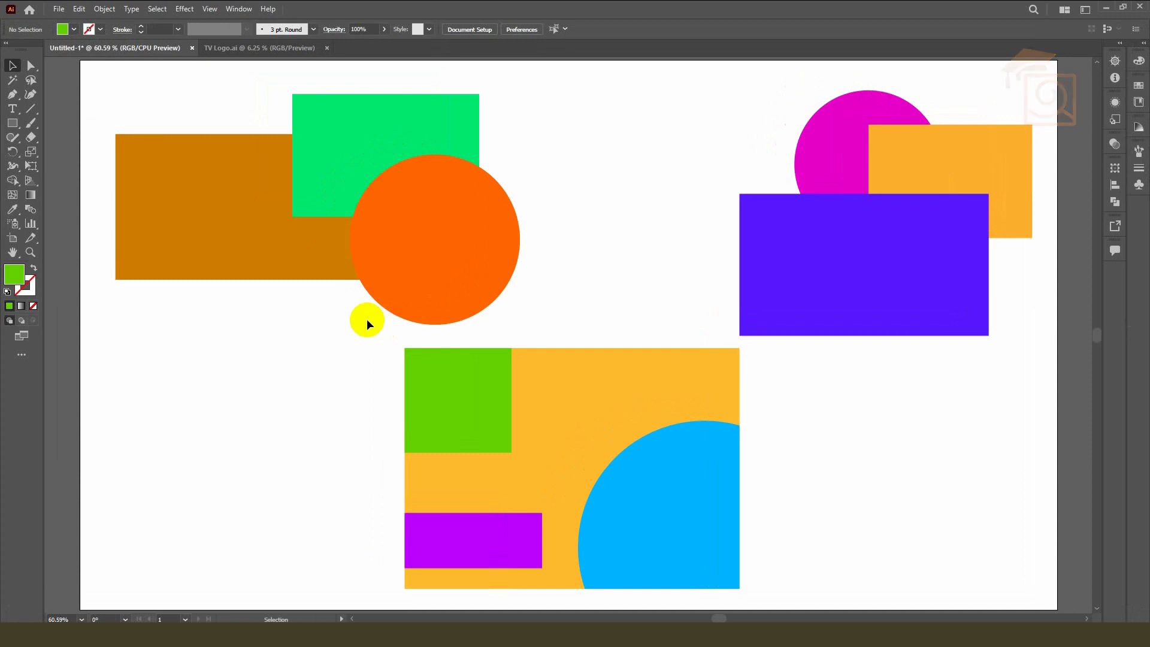
- Cycle through the full screen modes by shortcut and return to Normal Screen Mode
{"action": "key", "text": "f"}
{"action": "key", "text": "f"}
{"action": "left_click", "coordinate": [367, 321]}
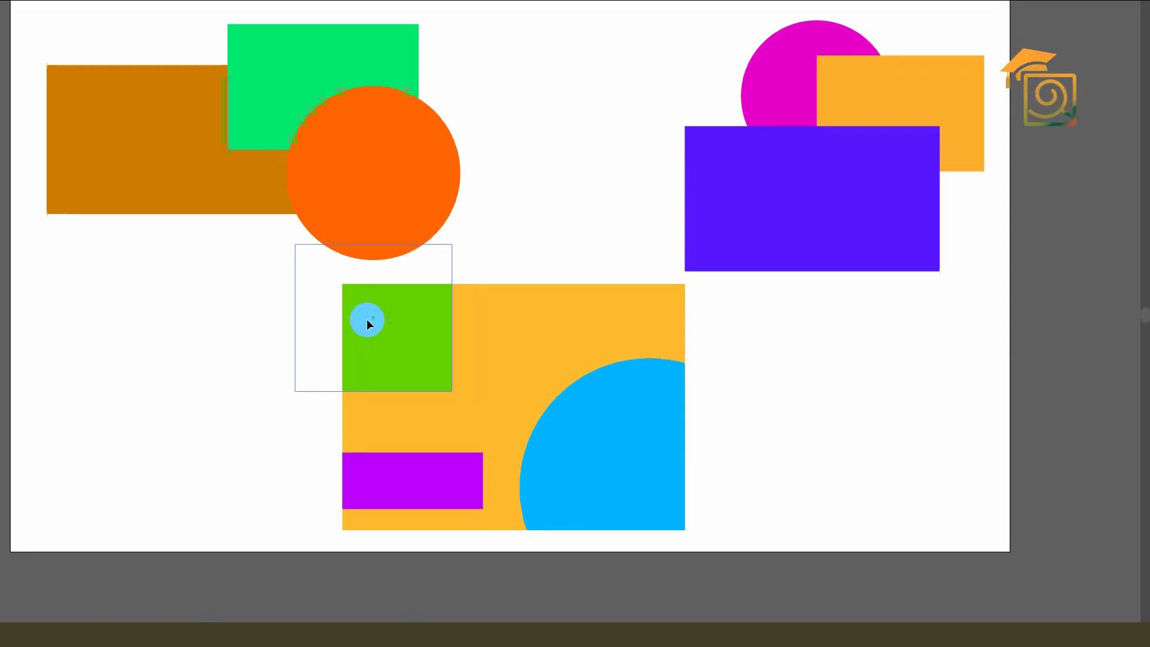
{"action": "key", "text": "f"}
{"action": "left_click", "coordinate": [367, 323]}
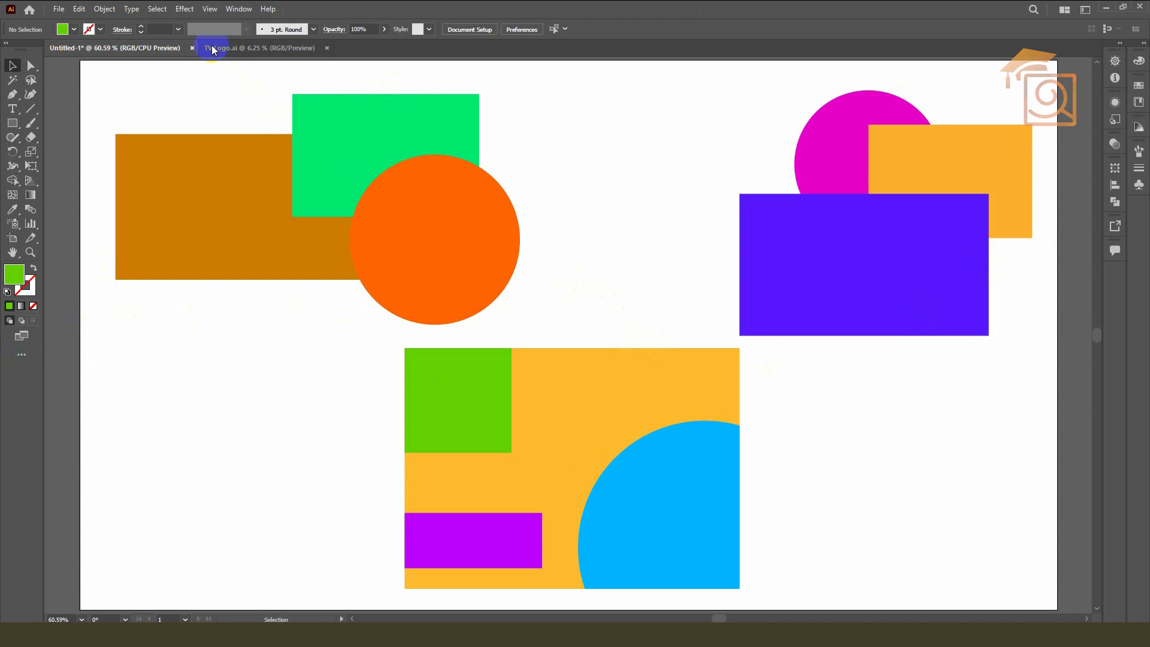
- View all shapes in Outline mode and switch back to Preview on CPU
{"action": "left_click", "coordinate": [210, 10]}
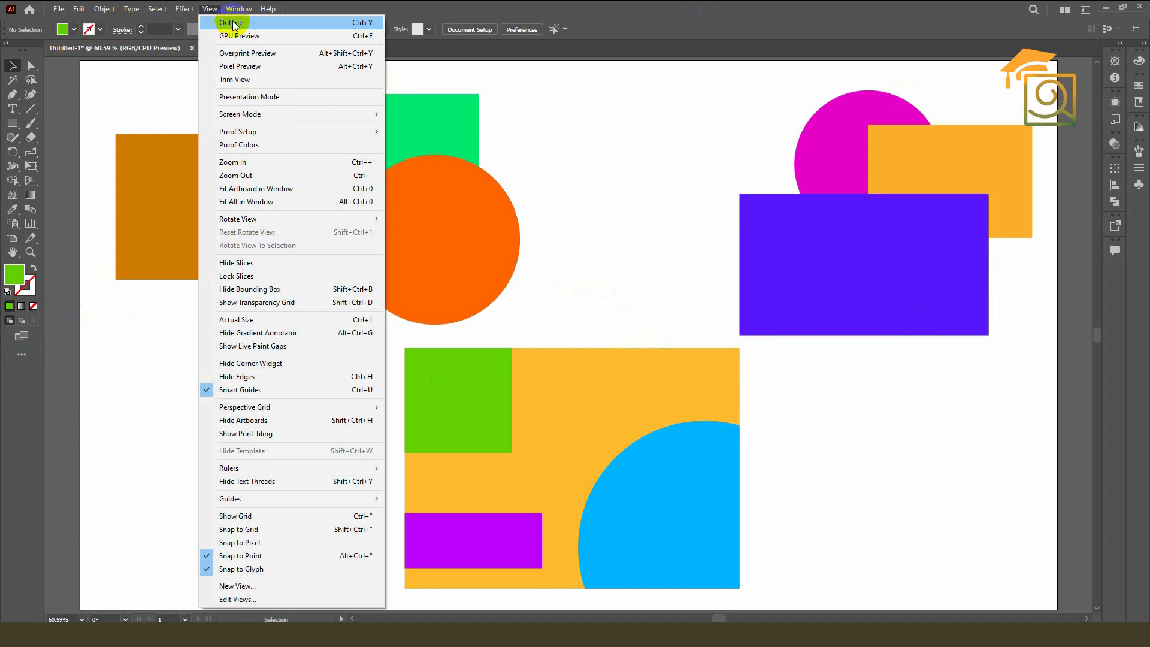
{"action": "left_click", "coordinate": [232, 24]}
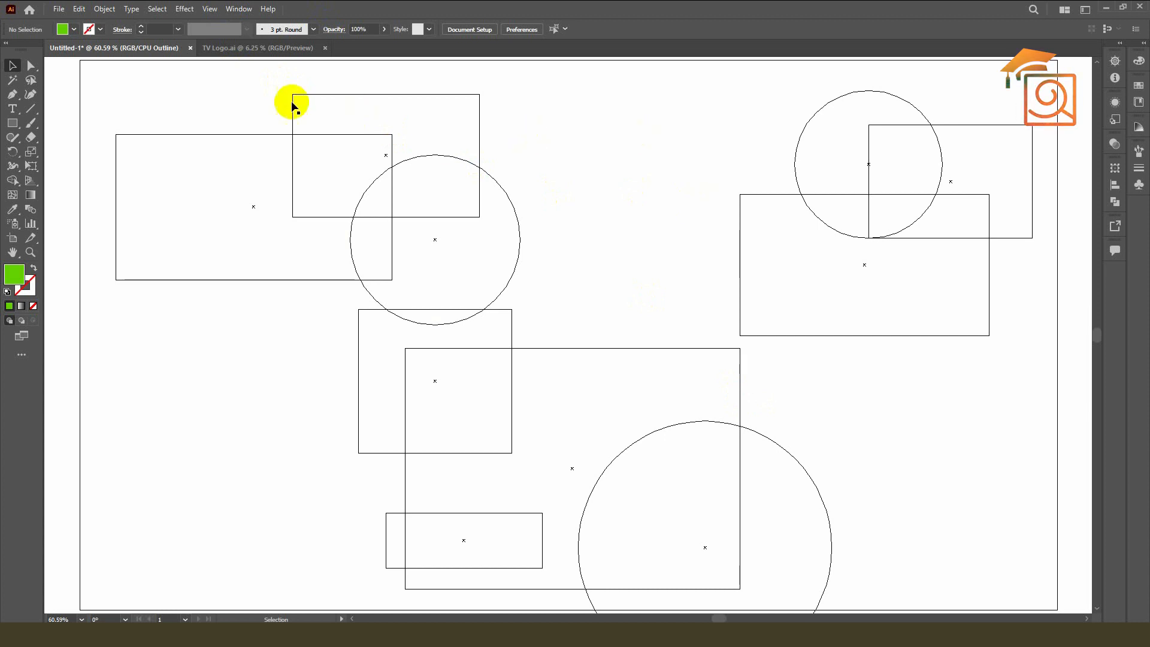
{"action": "left_click", "coordinate": [210, 10]}
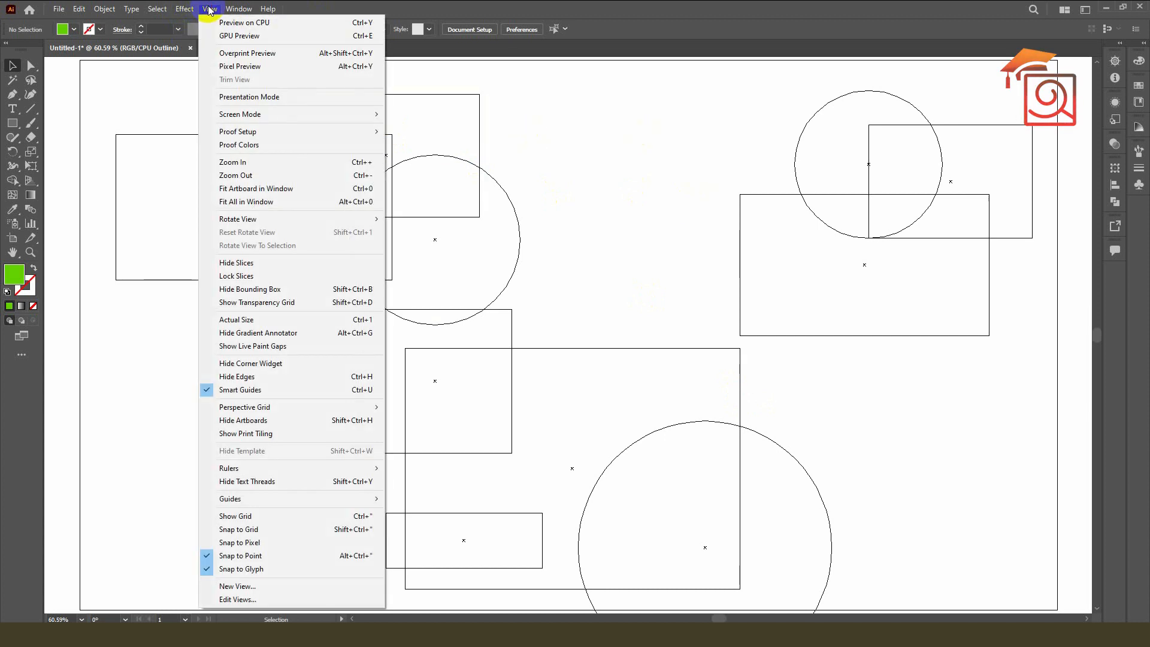
{"action": "left_click", "coordinate": [360, 27]}
- Turn on Overprint Preview to inspect the artboard and its surroundings, and turn it off again
{"action": "left_click", "coordinate": [210, 9]}
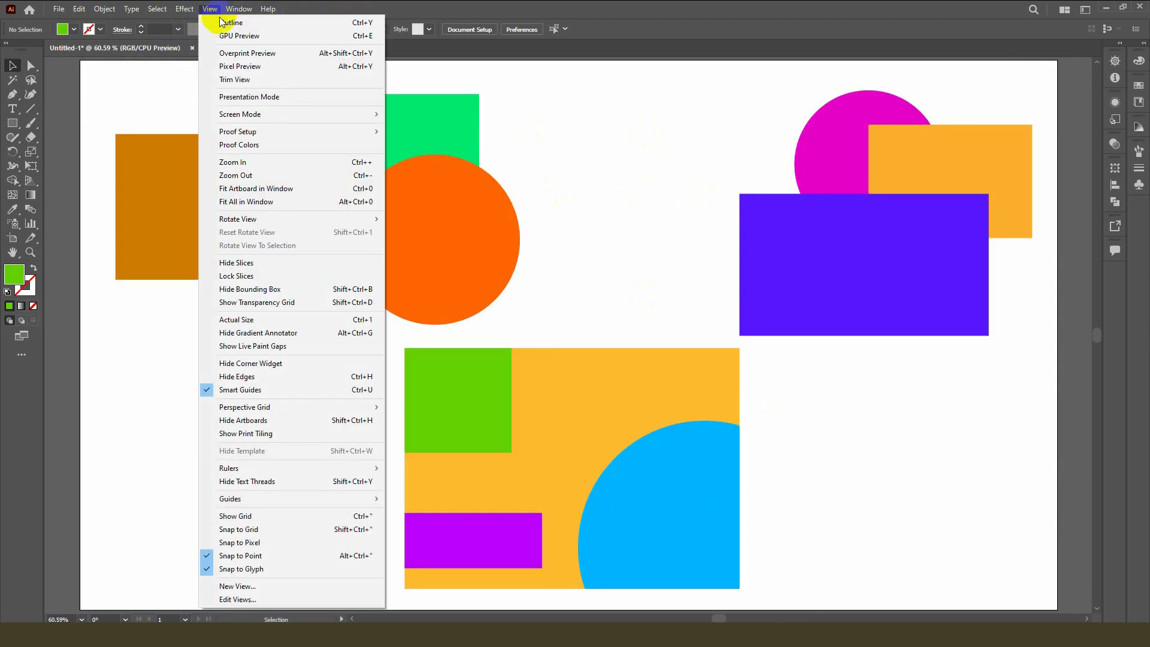
{"action": "left_click", "coordinate": [242, 57]}
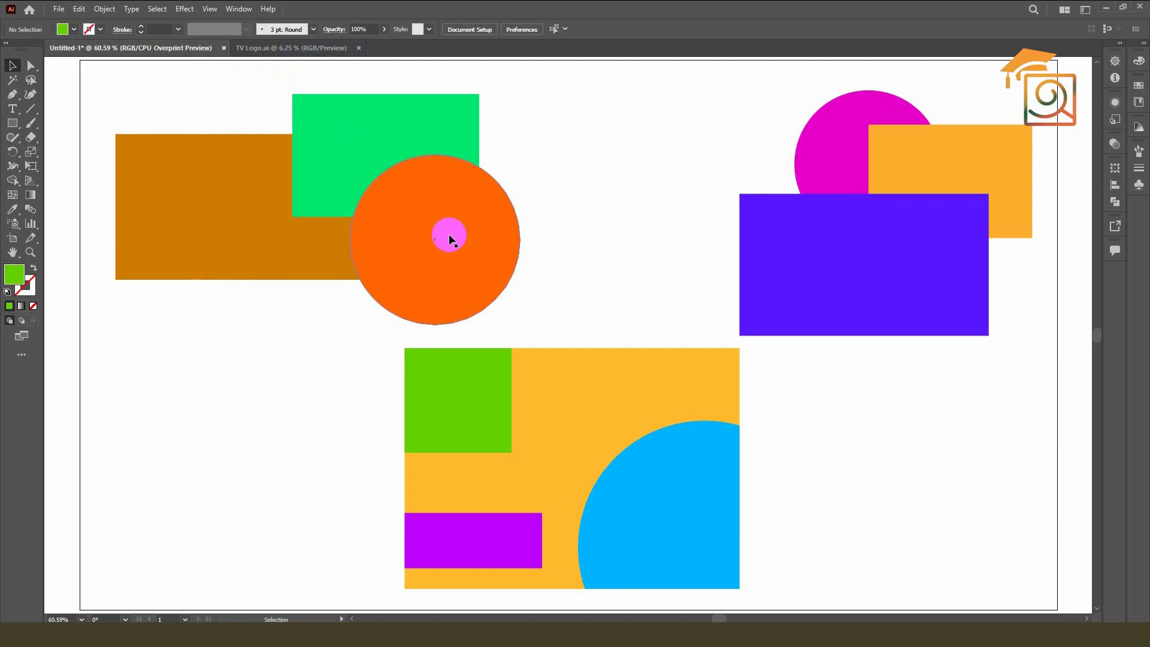
{"action": "scroll", "coordinate": [446, 232], "scroll_direction": "down", "scroll_amount": 4}
{"action": "scroll", "coordinate": [316, 191], "scroll_direction": "up", "scroll_amount": 2}
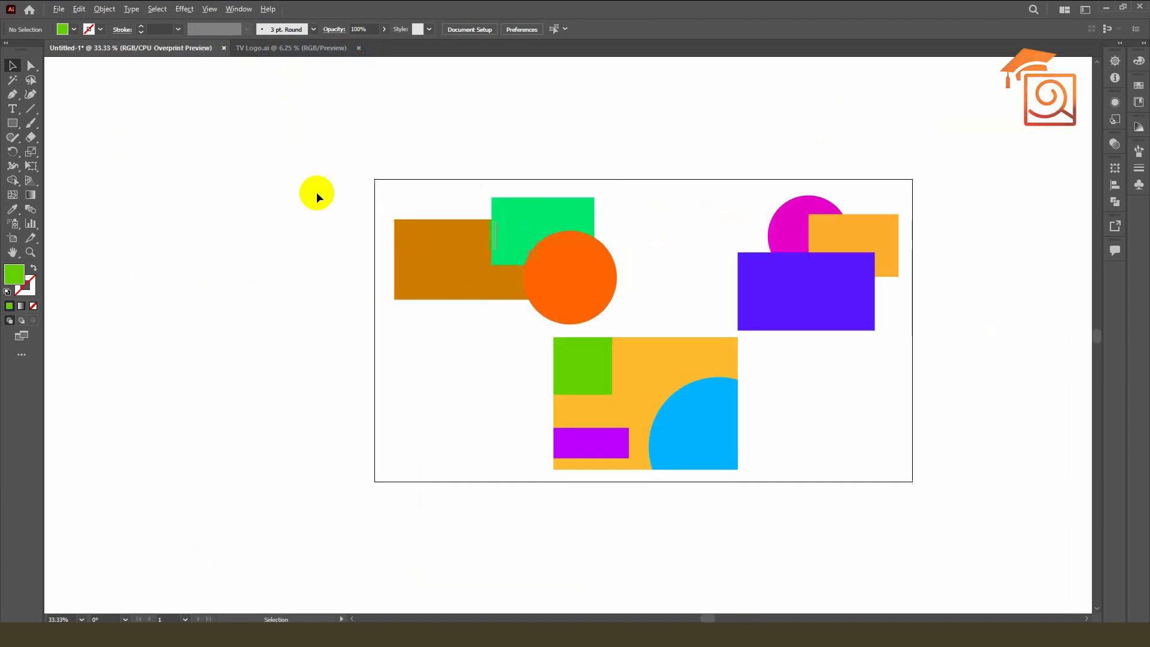
{"action": "left_click", "coordinate": [206, 10]}
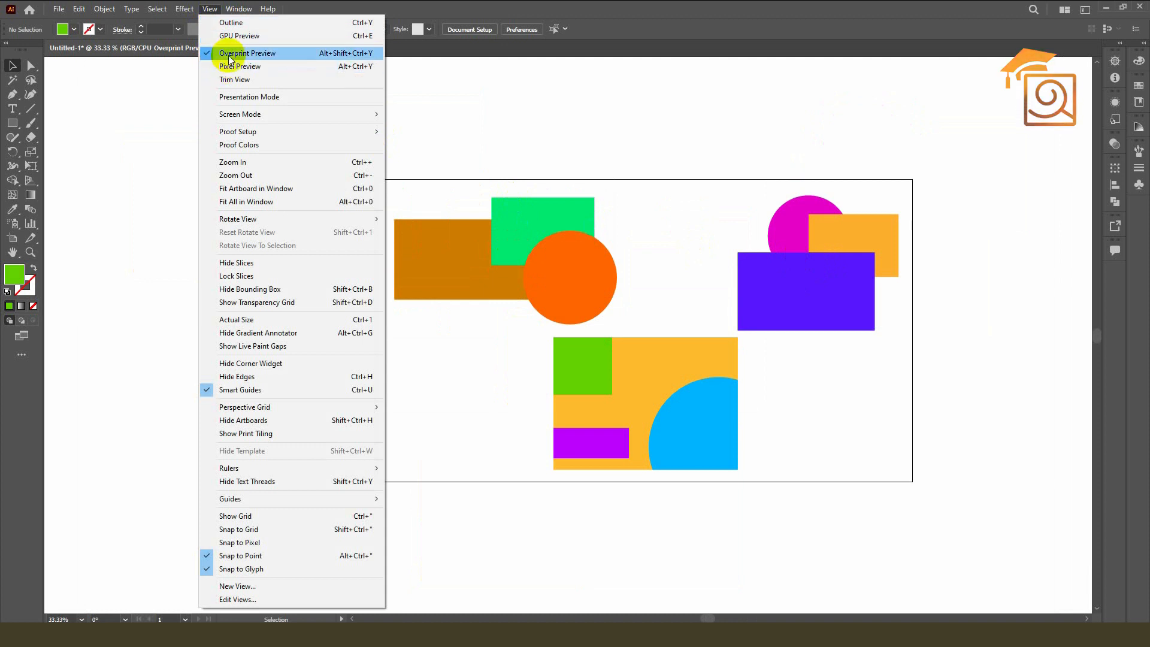
{"action": "left_click", "coordinate": [228, 55]}
- Turn on Pixel Preview and examine the pixels along the orange circle's edge at 2400% zoom
{"action": "left_click", "coordinate": [211, 11]}
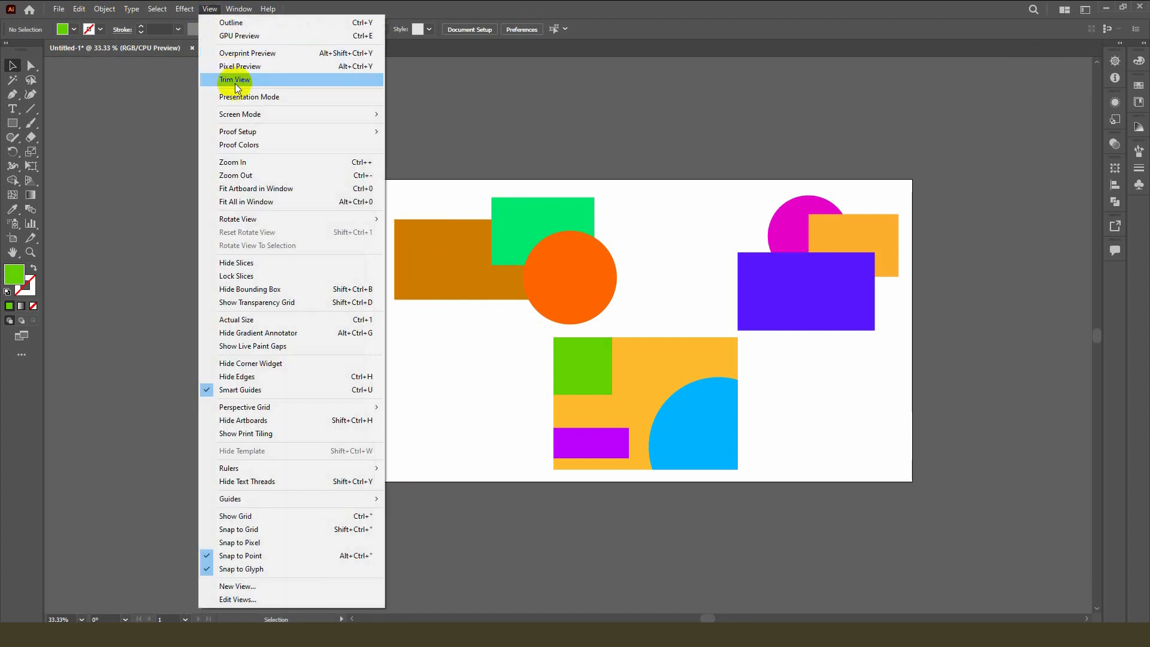
{"action": "left_click", "coordinate": [235, 66]}
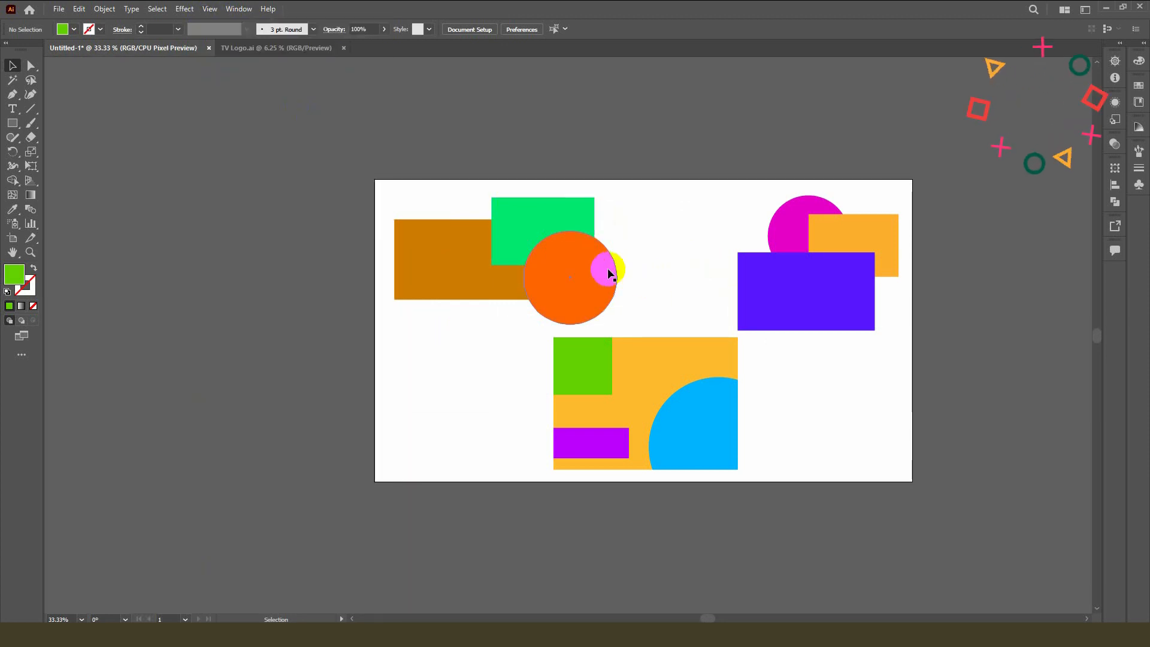
{"action": "left_click_drag", "start_coordinate": [608, 267], "coordinate": [635, 267]}
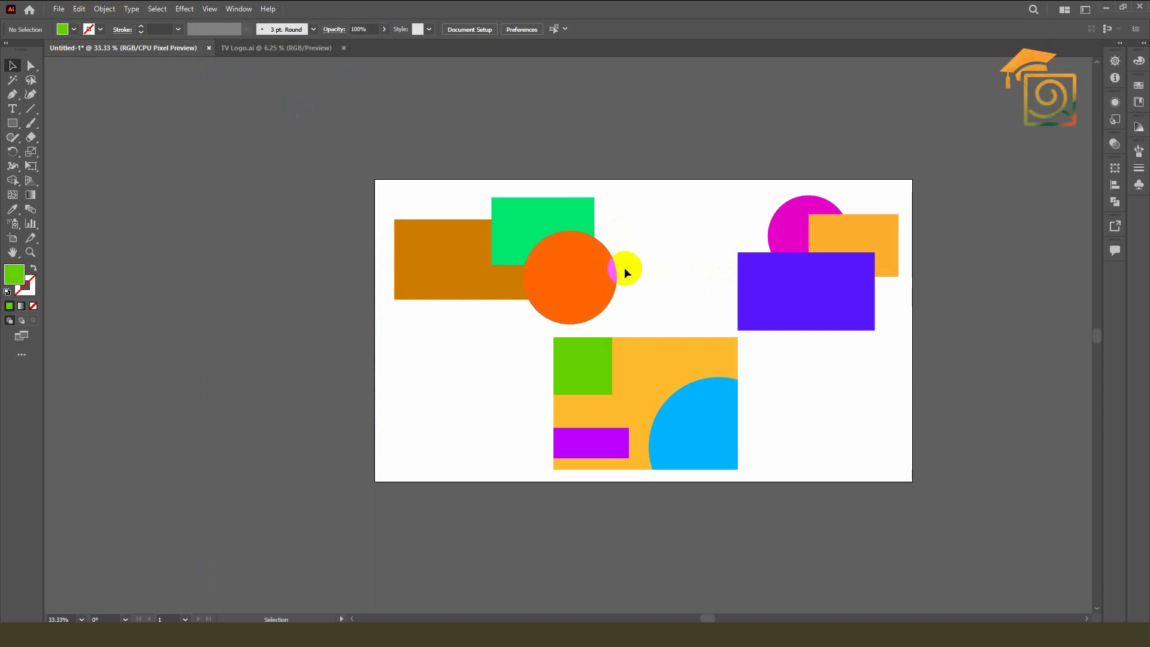
{"action": "scroll", "coordinate": [624, 267], "scroll_direction": "up", "scroll_amount": 5}
{"action": "left_click", "coordinate": [539, 252]}
{"action": "scroll", "coordinate": [530, 216], "scroll_direction": "up", "scroll_amount": 3}
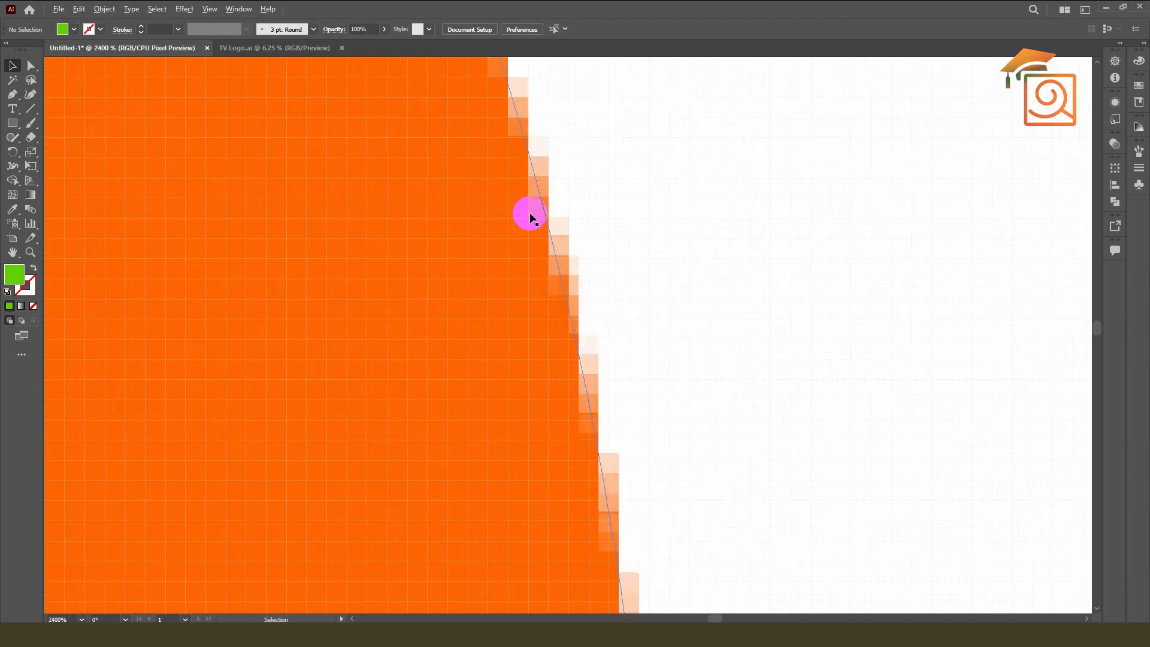
- Select the orange circle and turn off Pixel Preview
{"action": "left_click", "coordinate": [537, 185]}
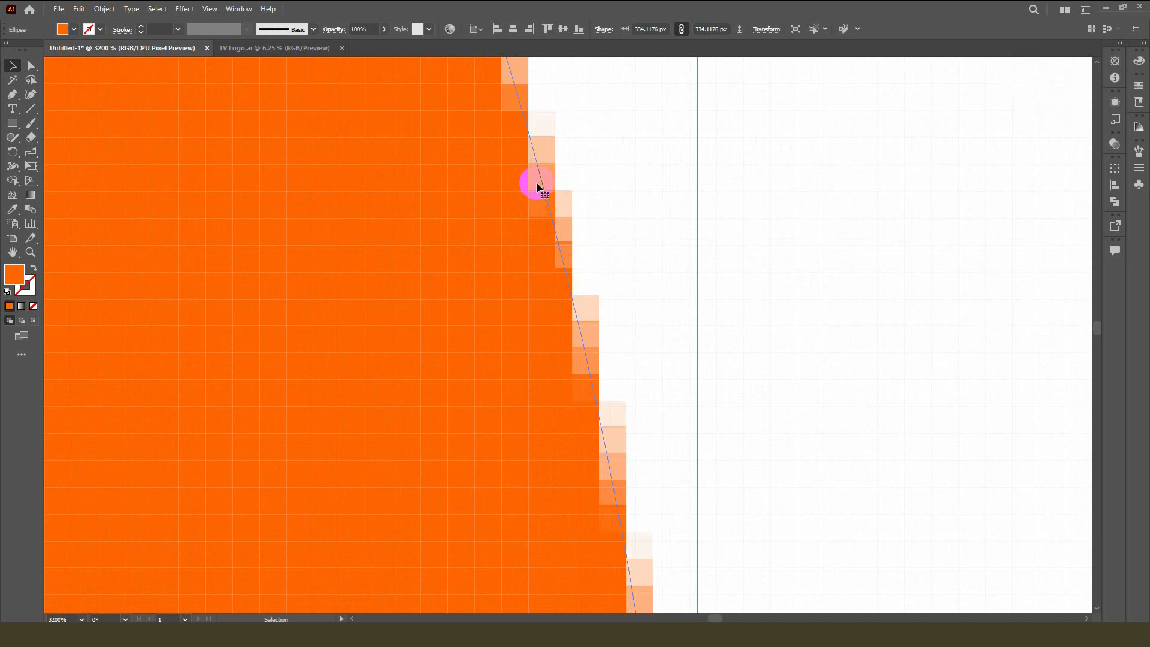
{"action": "left_click", "coordinate": [211, 11]}
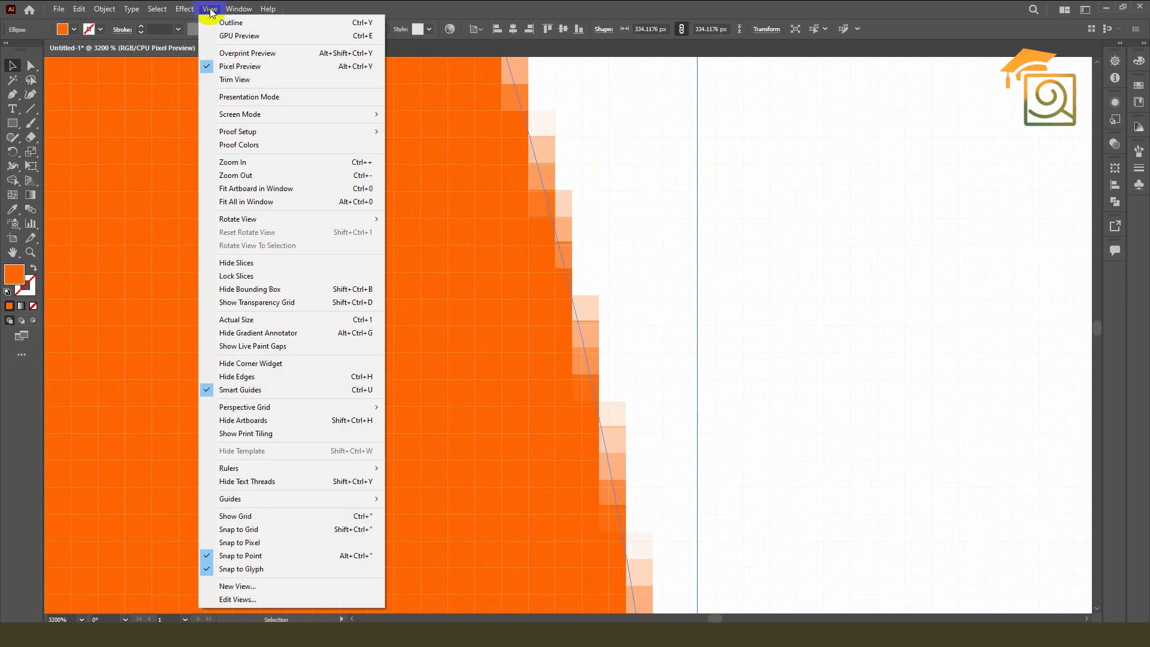
{"action": "left_click", "coordinate": [240, 67]}
- Spread the rectangles, circles and clipped group around the artboard so that each one straddles an artboard edge
{"action": "left_click", "coordinate": [210, 9]}
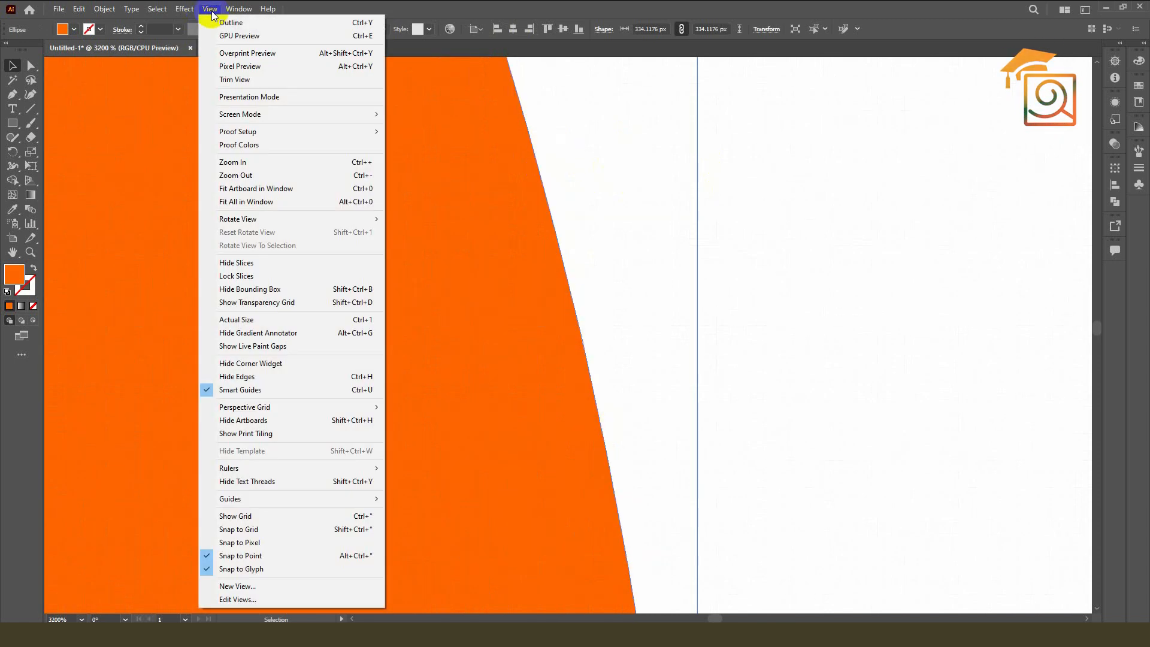
{"action": "left_click", "coordinate": [230, 84]}
{"action": "scroll", "coordinate": [512, 252], "scroll_direction": "down", "scroll_amount": 13}
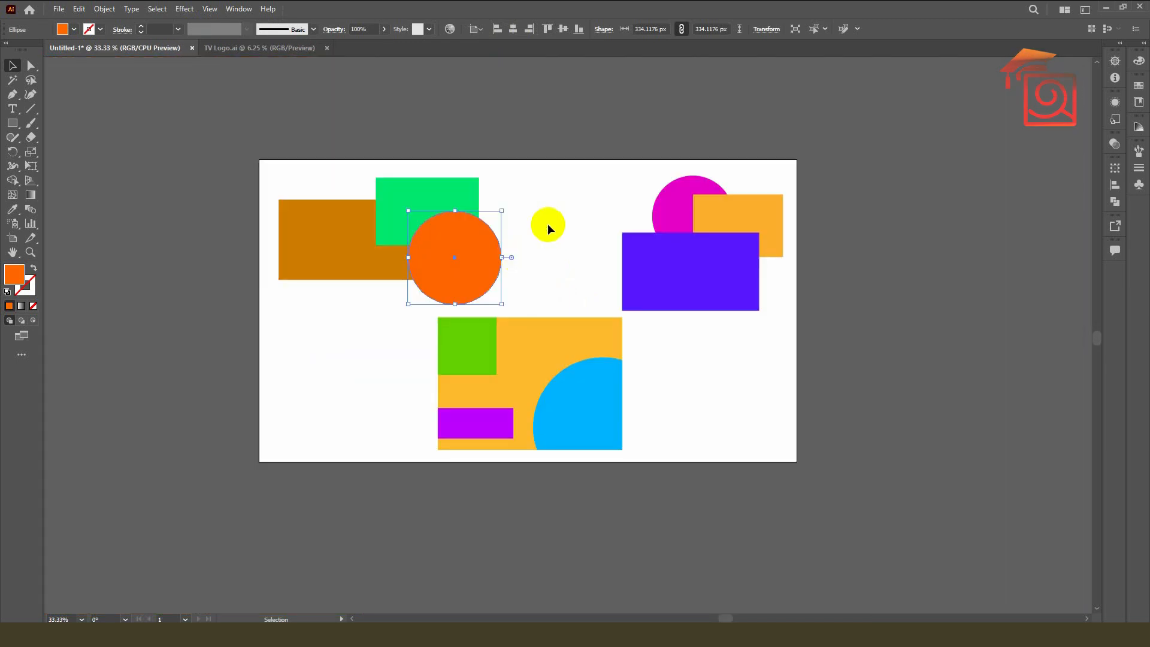
{"action": "left_click_drag", "start_coordinate": [334, 239], "coordinate": [245, 322]}
{"action": "left_click_drag", "start_coordinate": [382, 196], "coordinate": [254, 146]}
{"action": "left_click_drag", "start_coordinate": [463, 246], "coordinate": [506, 152]}
{"action": "left_click_drag", "start_coordinate": [531, 432], "coordinate": [509, 482]}
{"action": "left_click_drag", "start_coordinate": [677, 300], "coordinate": [765, 408]}
{"action": "left_click_drag", "start_coordinate": [757, 249], "coordinate": [829, 266]}
{"action": "left_click_drag", "start_coordinate": [700, 192], "coordinate": [693, 160]}
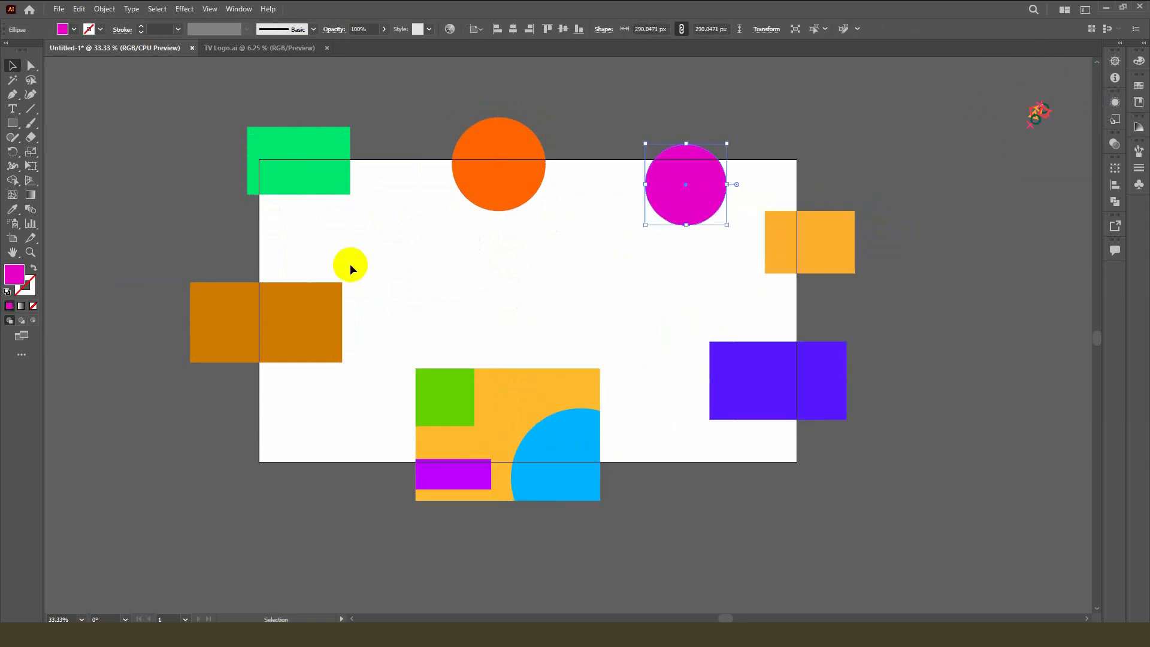
- Turn on Trim View and clear the selection to inspect the shapes cropped at the artboard edges
{"action": "left_click", "coordinate": [210, 9]}
{"action": "left_click", "coordinate": [223, 81]}
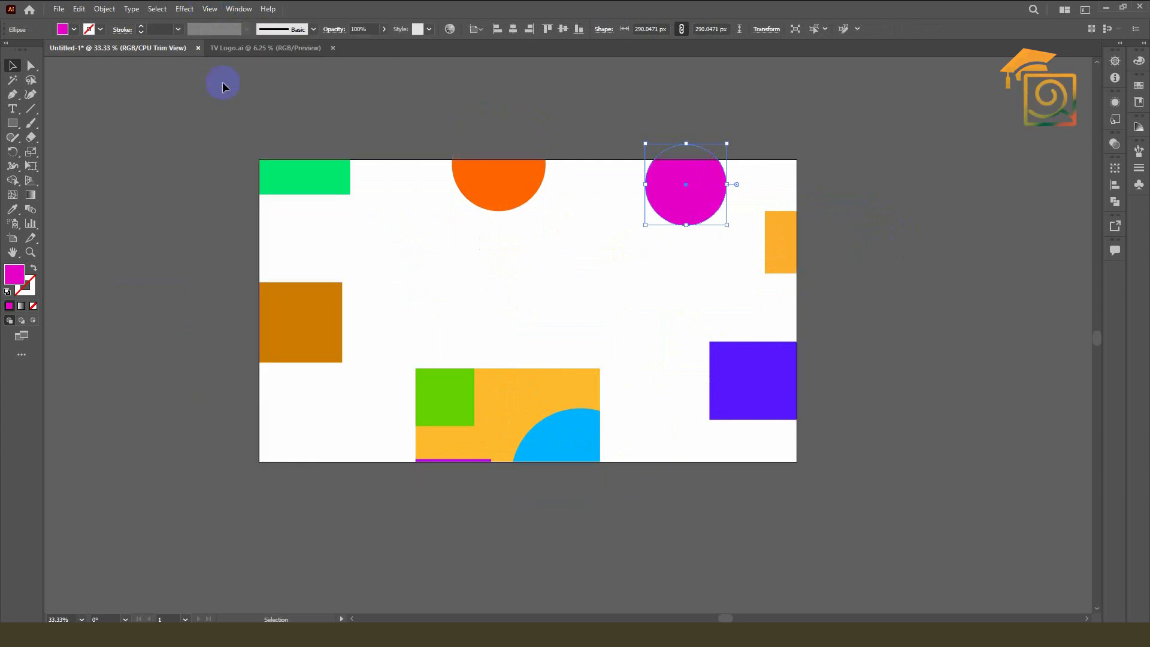
{"action": "left_click", "coordinate": [947, 190]}
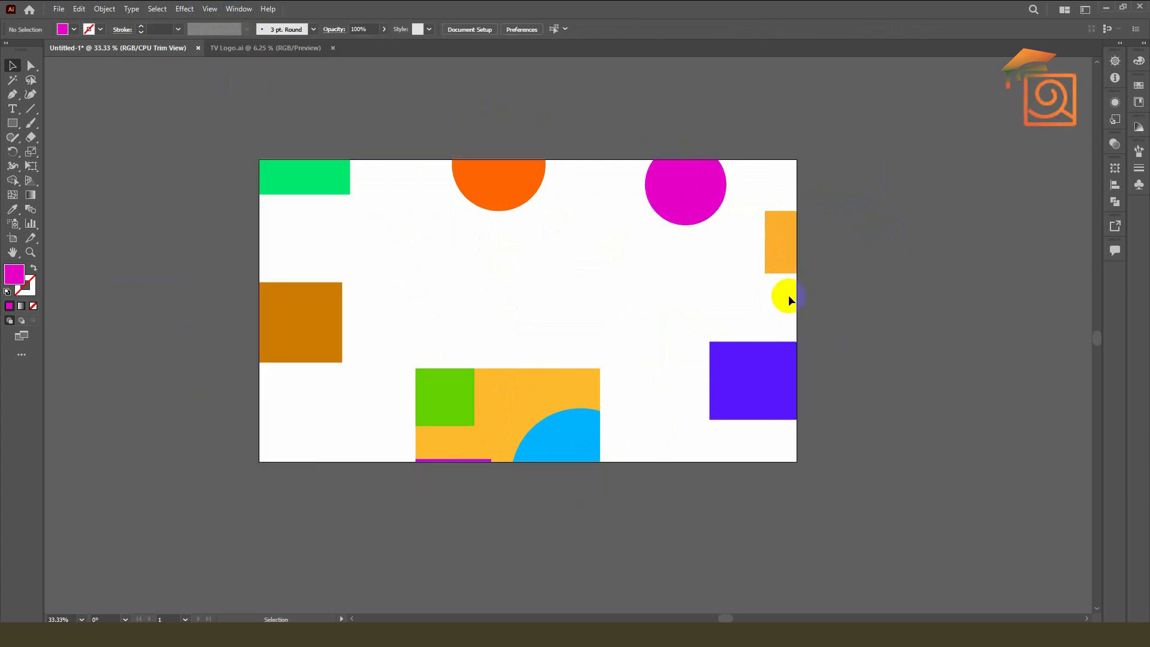
- Move the clipped group slightly upward and reposition the magenta circle so it is centred on the artboard's upper edge
{"action": "left_click", "coordinate": [543, 372]}
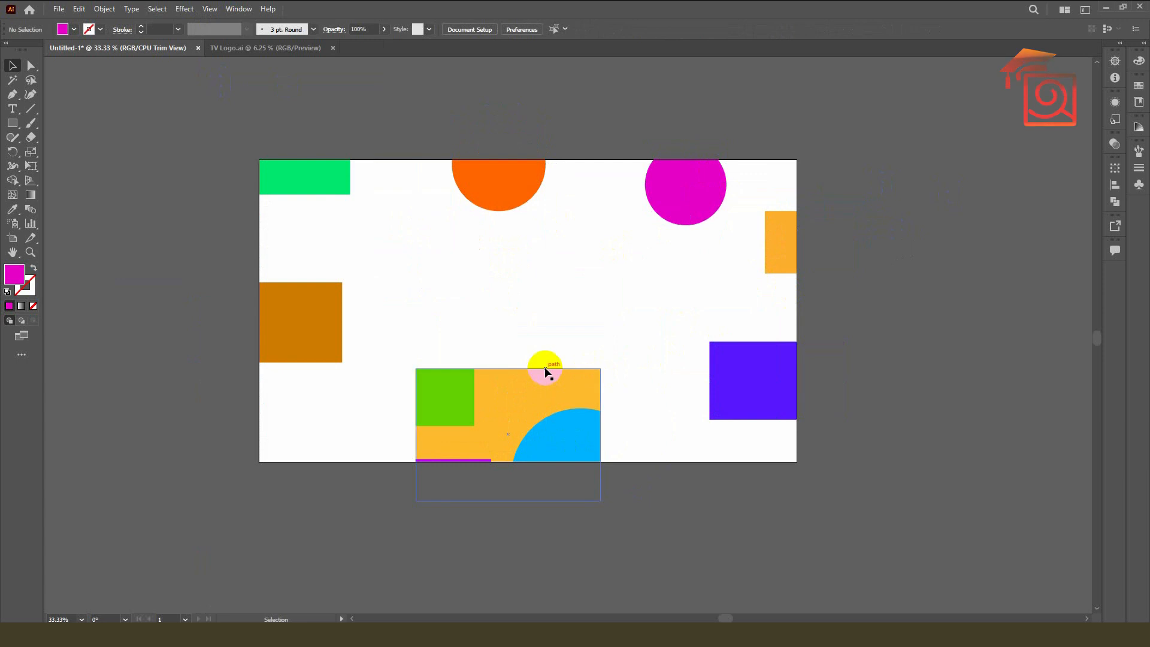
{"action": "left_click_drag", "start_coordinate": [546, 361], "coordinate": [549, 347]}
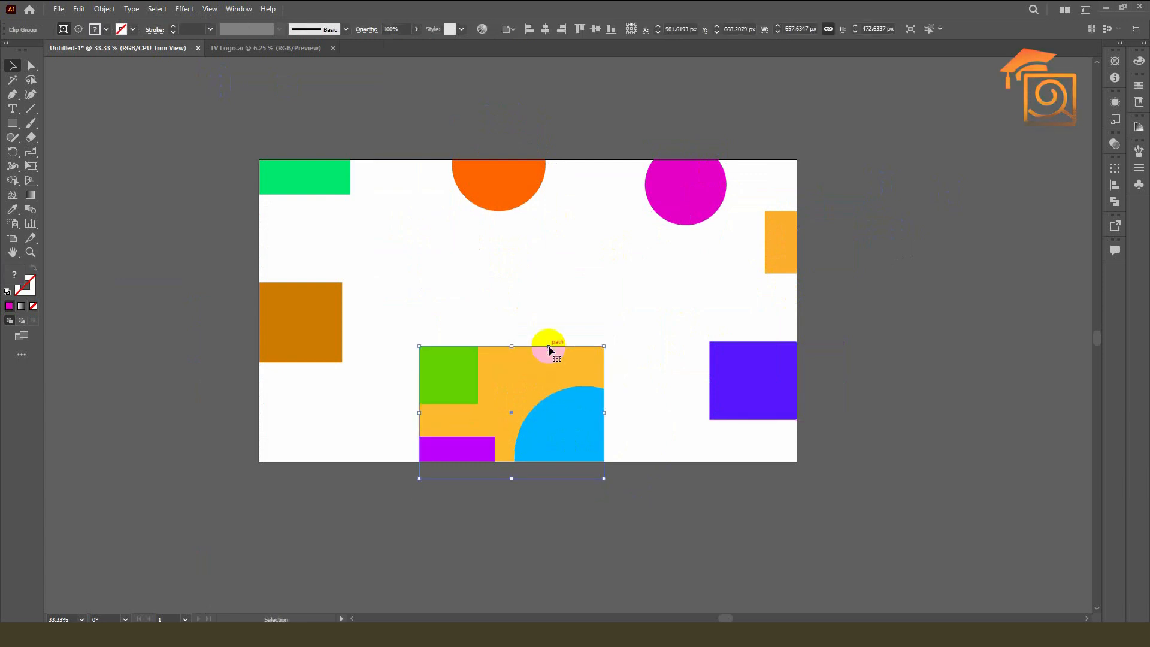
{"action": "left_click", "coordinate": [707, 311]}
{"action": "left_click_drag", "start_coordinate": [709, 179], "coordinate": [826, 134]}
{"action": "left_click_drag", "start_coordinate": [778, 175], "coordinate": [656, 187]}
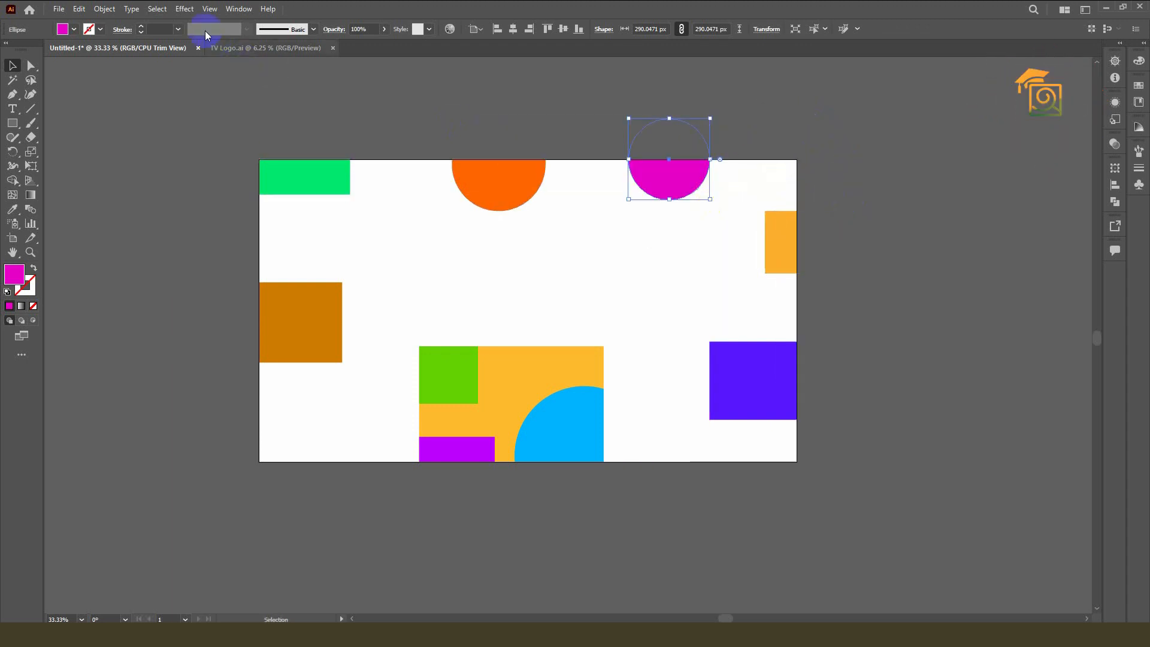
- Turn off Trim View and deselect the magenta circle
{"action": "left_click", "coordinate": [207, 9]}
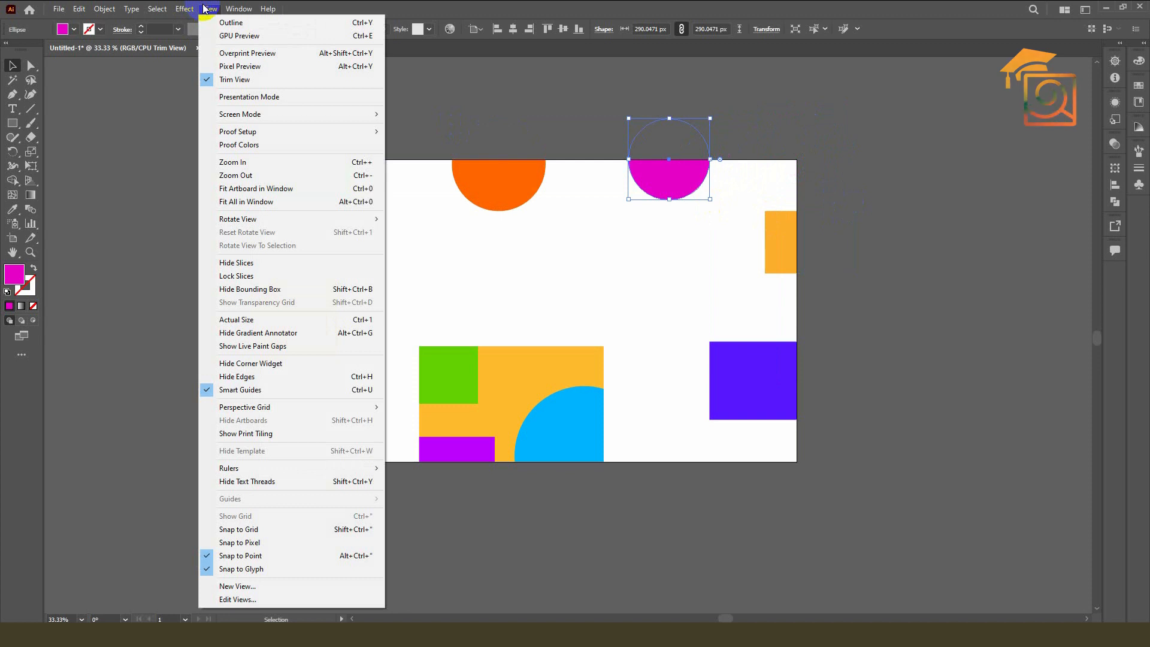
{"action": "left_click", "coordinate": [242, 79]}
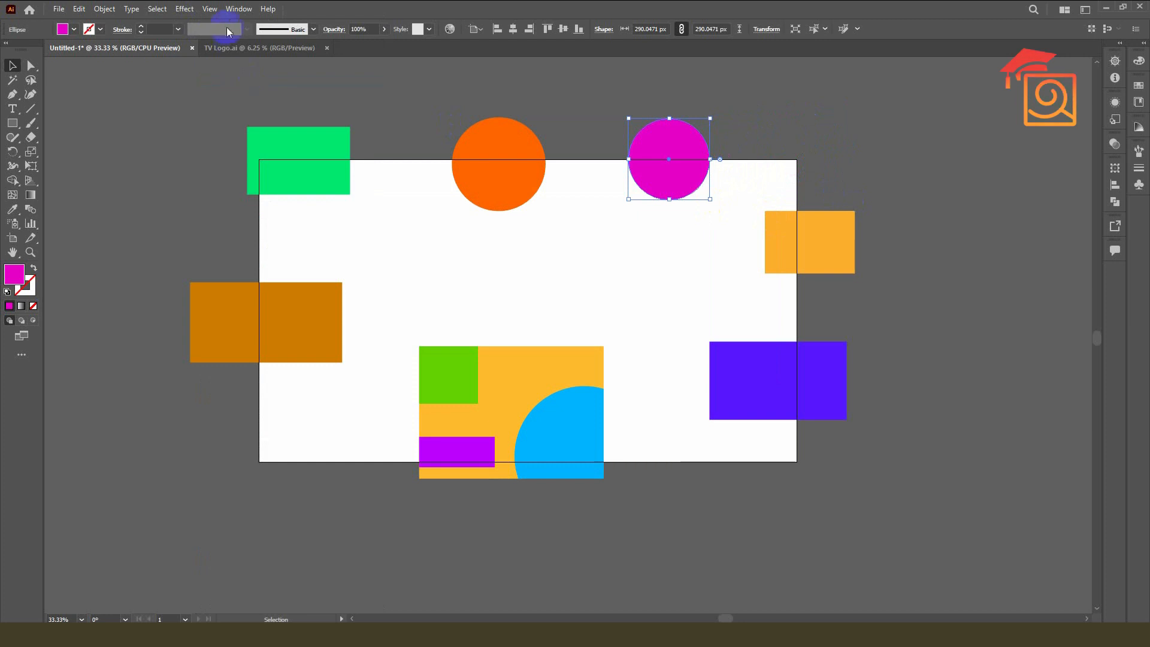
{"action": "left_click", "coordinate": [210, 8]}
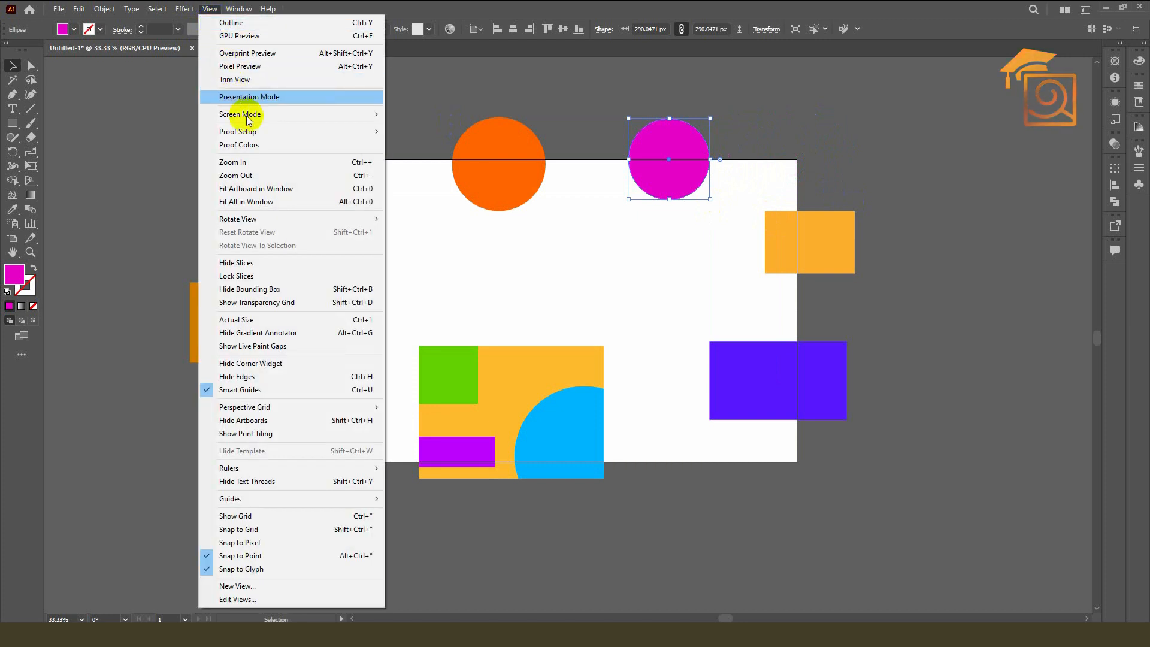
{"action": "mouse_move", "coordinate": [235, 114]}
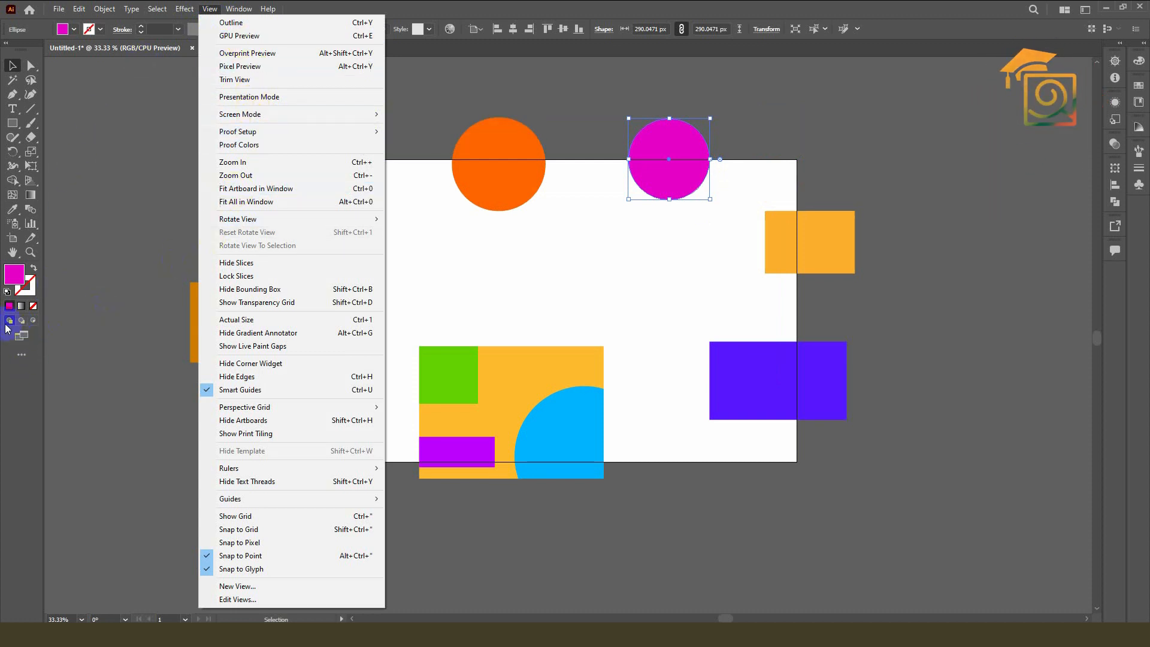
{"action": "left_click", "coordinate": [445, 106]}
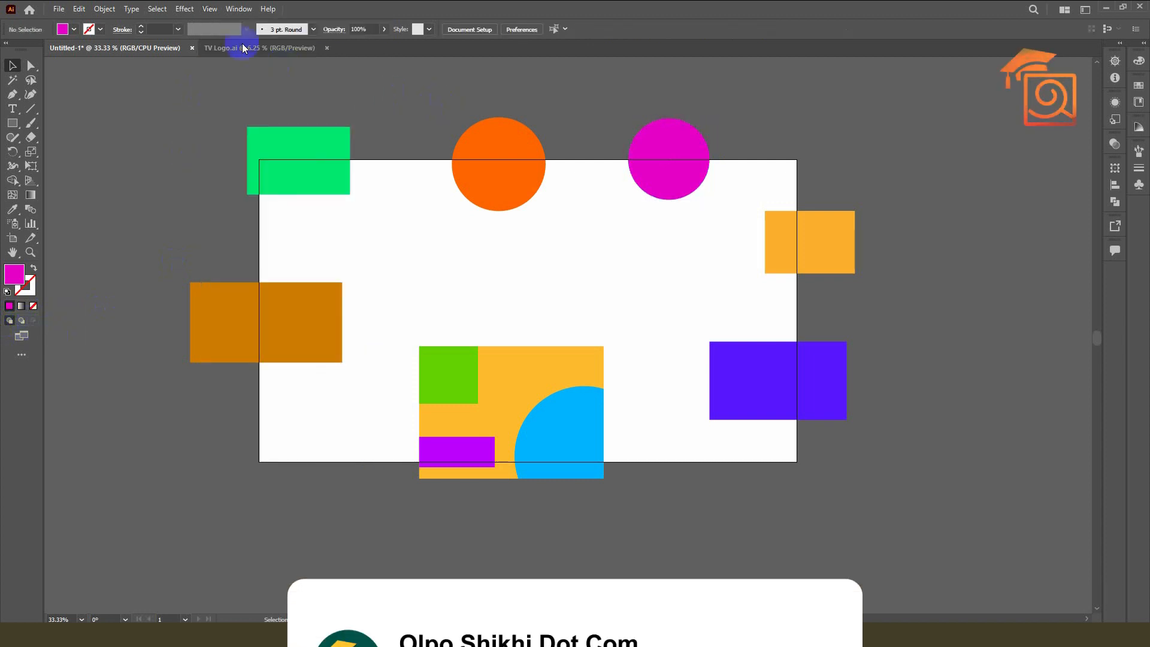
- View the rearranged shapes in Outline mode and switch back to the coloured preview
{"action": "left_click", "coordinate": [184, 8]}
{"action": "mouse_move", "coordinate": [205, 11]}
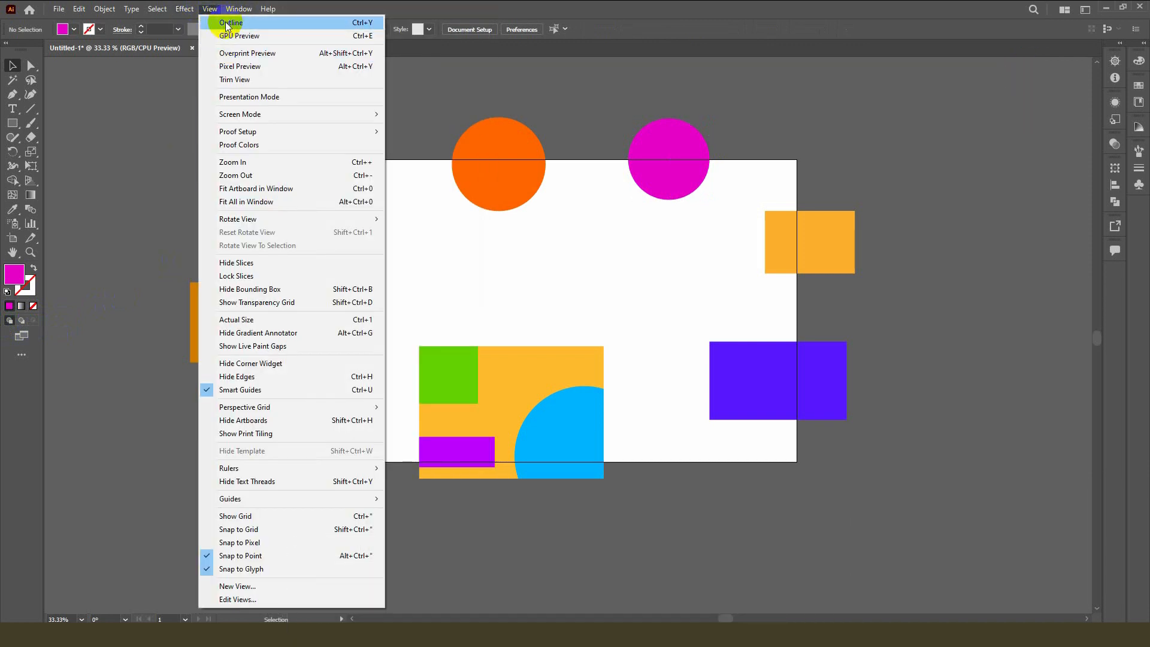
{"action": "left_click", "coordinate": [227, 23]}
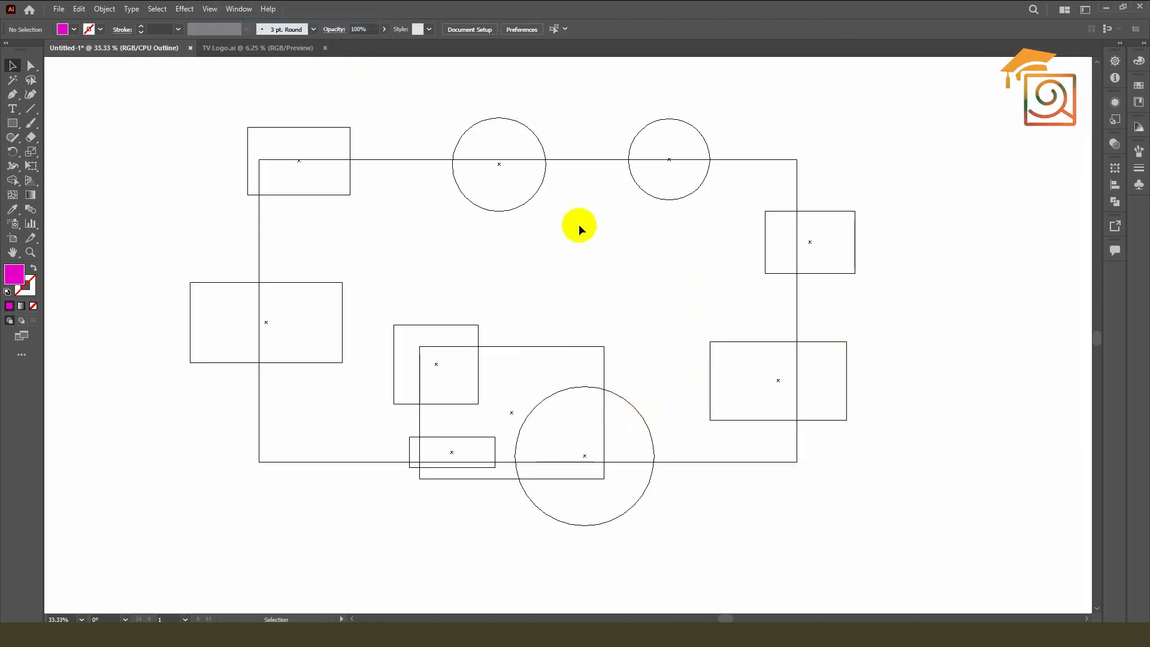
{"action": "left_click", "coordinate": [210, 18]}
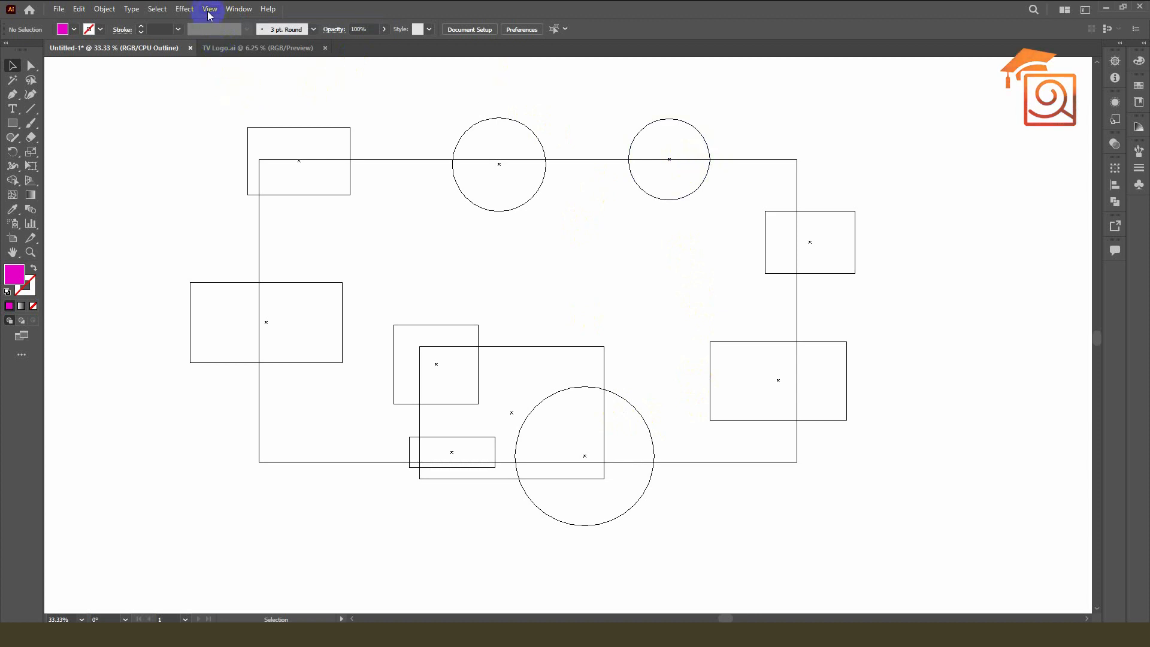
{"action": "left_click", "coordinate": [187, 12]}
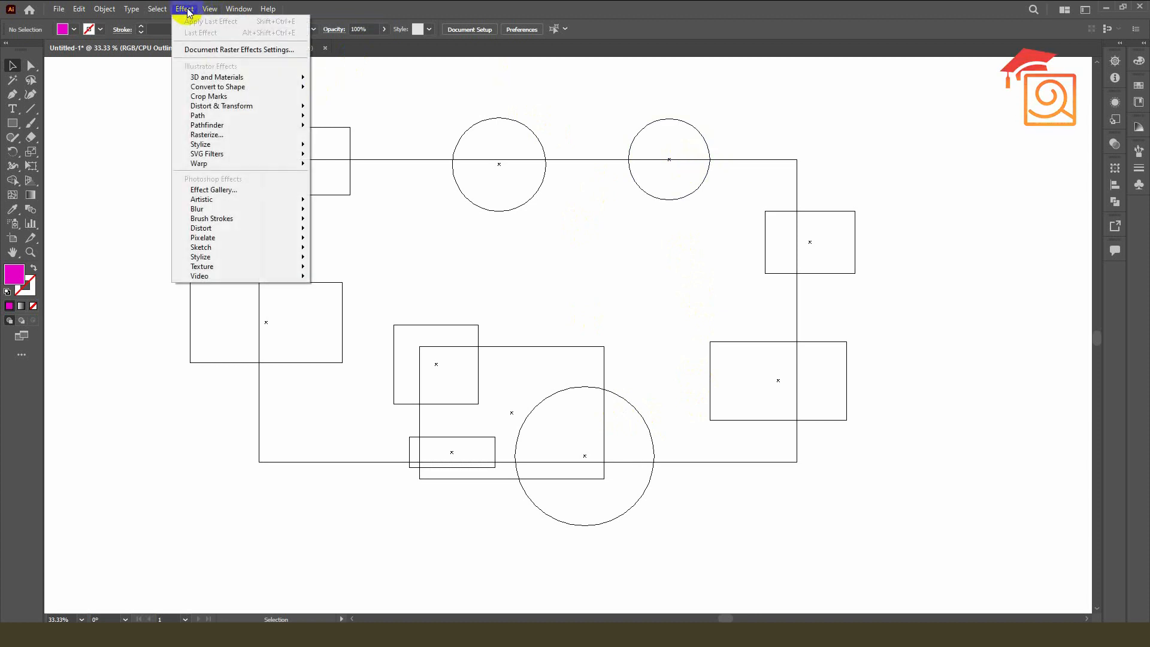
{"action": "mouse_move", "coordinate": [209, 9]}
{"action": "left_click", "coordinate": [239, 22]}
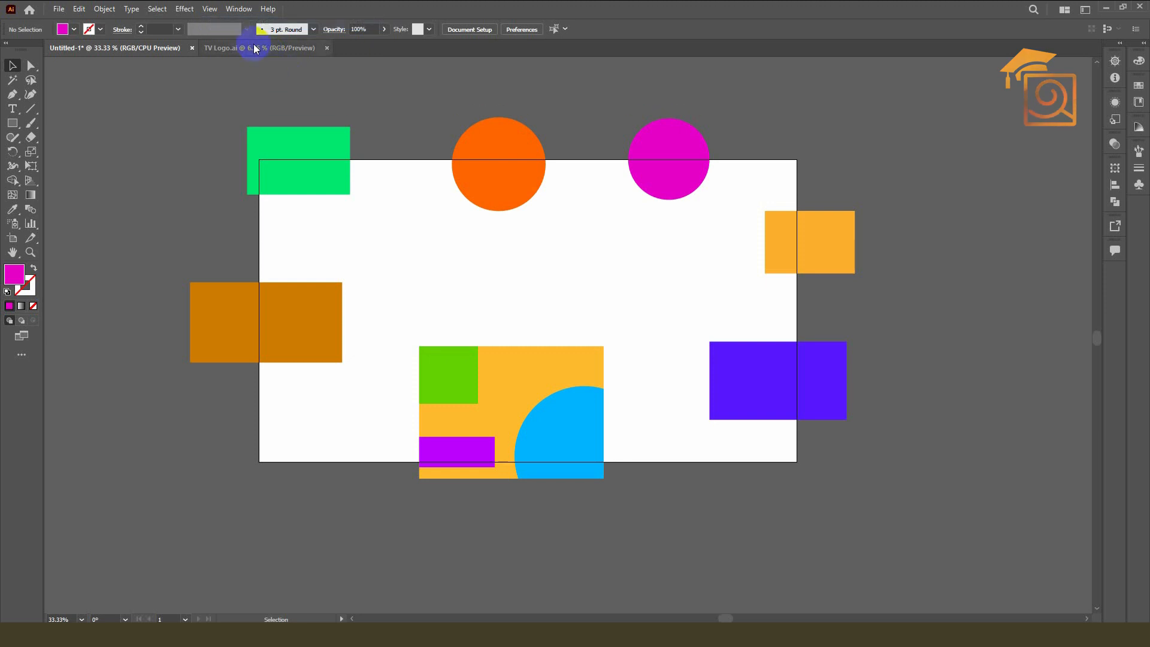
- Switch to the TV Logo.ai document and display all its logos in Outline mode
{"action": "left_click", "coordinate": [251, 46]}
{"action": "left_click_drag", "start_coordinate": [223, 266], "coordinate": [386, 278]}
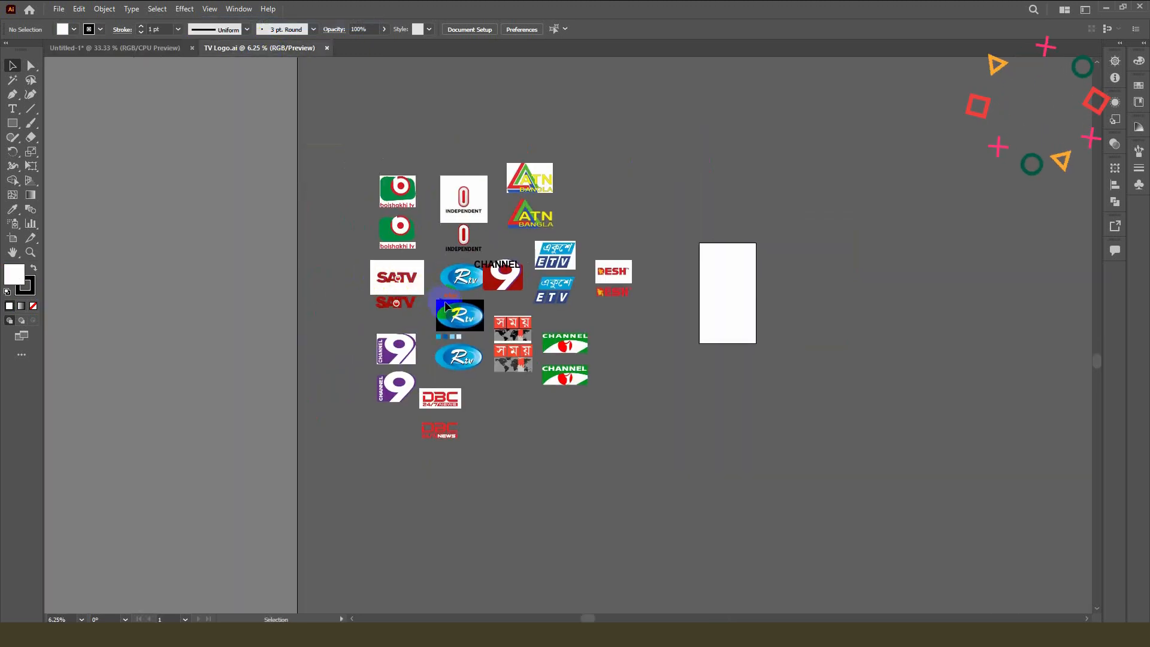
{"action": "key", "text": "ctrl+="}
{"action": "left_click_drag", "start_coordinate": [149, 284], "coordinate": [251, 256]}
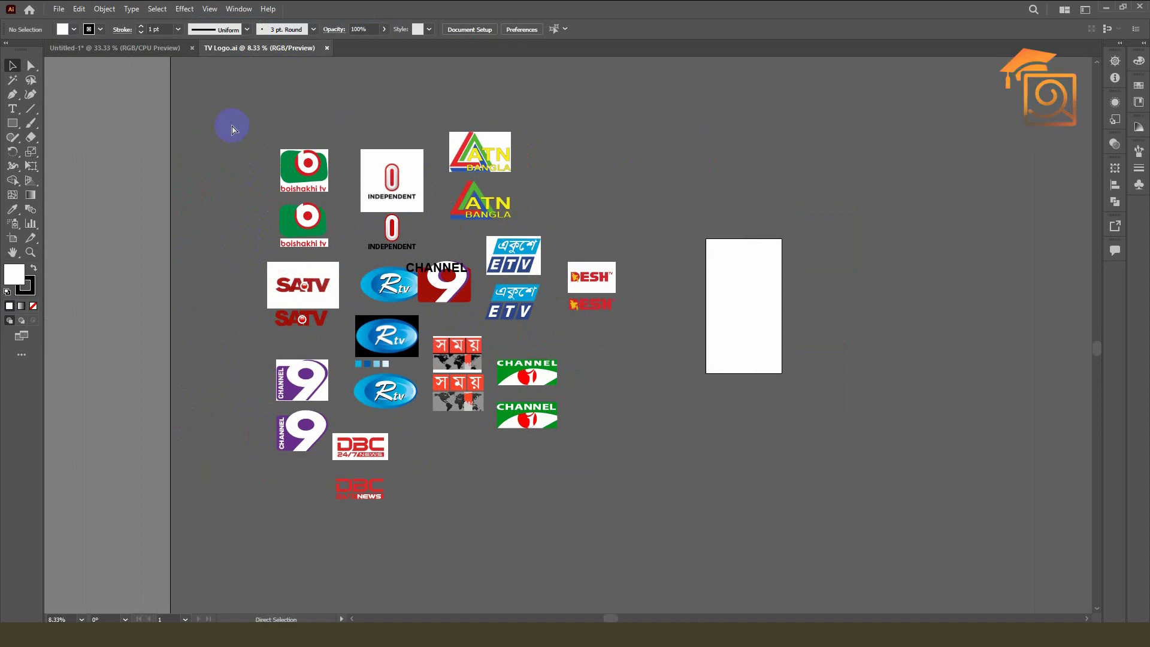
{"action": "key", "text": "ctrl+y"}
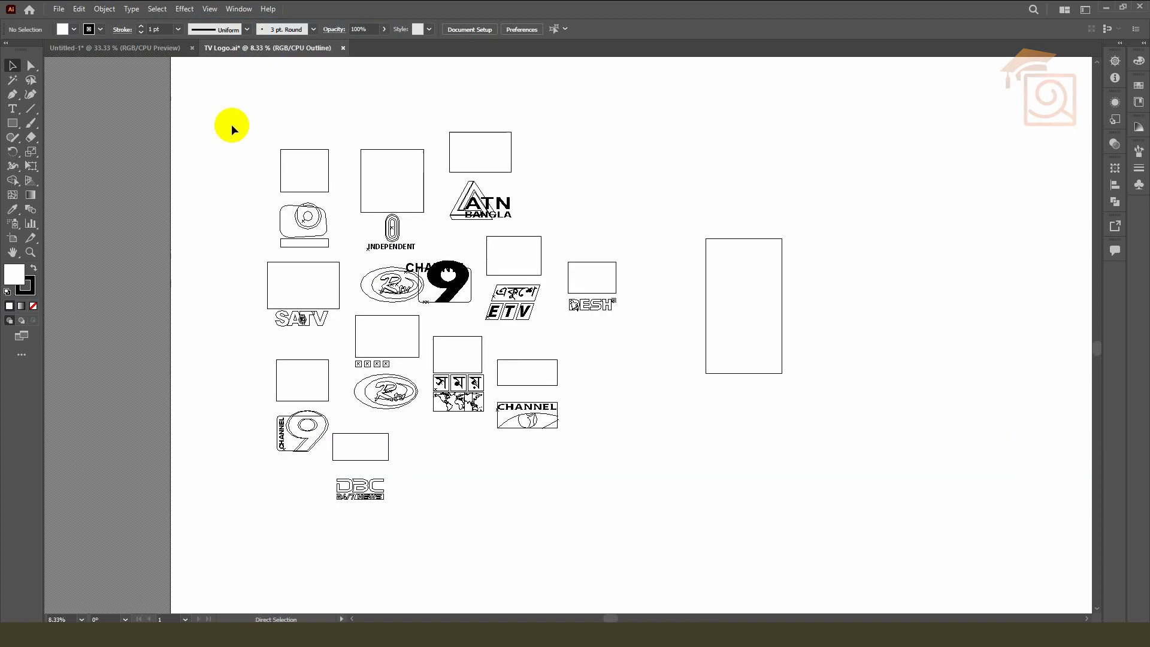
- Examine the channel logos' outlines more closely and select the image frame above the green Channel i logo
{"action": "left_click_drag", "start_coordinate": [447, 284], "coordinate": [404, 299]}
{"action": "scroll", "coordinate": [399, 302], "scroll_direction": "up", "scroll_amount": 1}
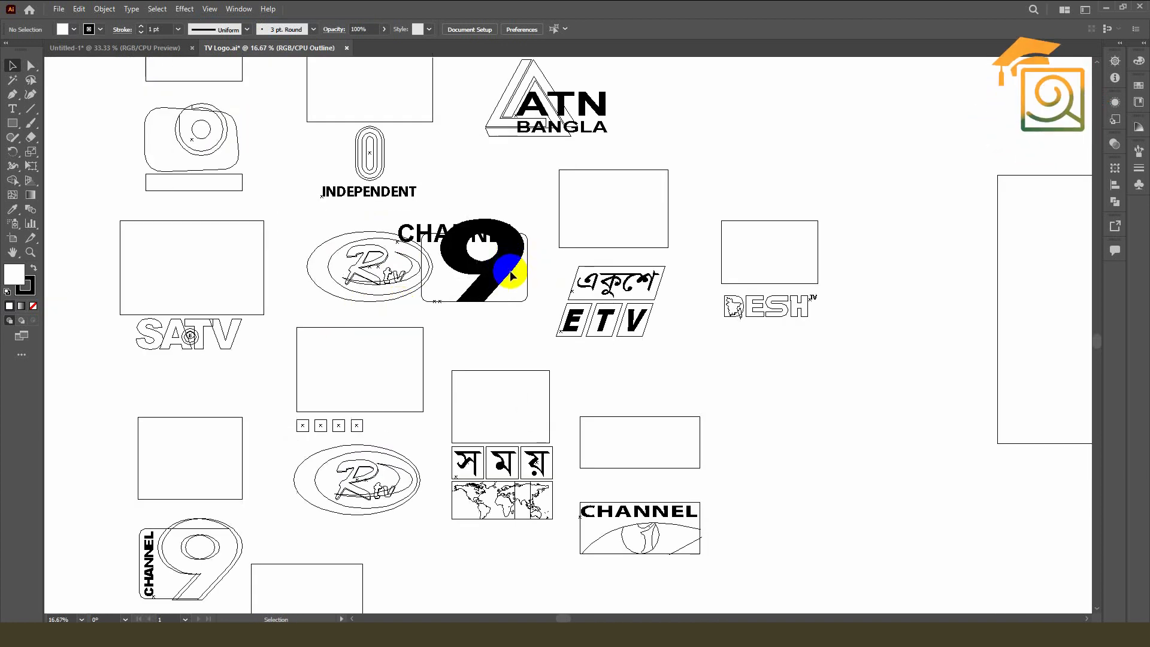
{"action": "scroll", "coordinate": [511, 276], "scroll_direction": "down", "scroll_amount": 4}
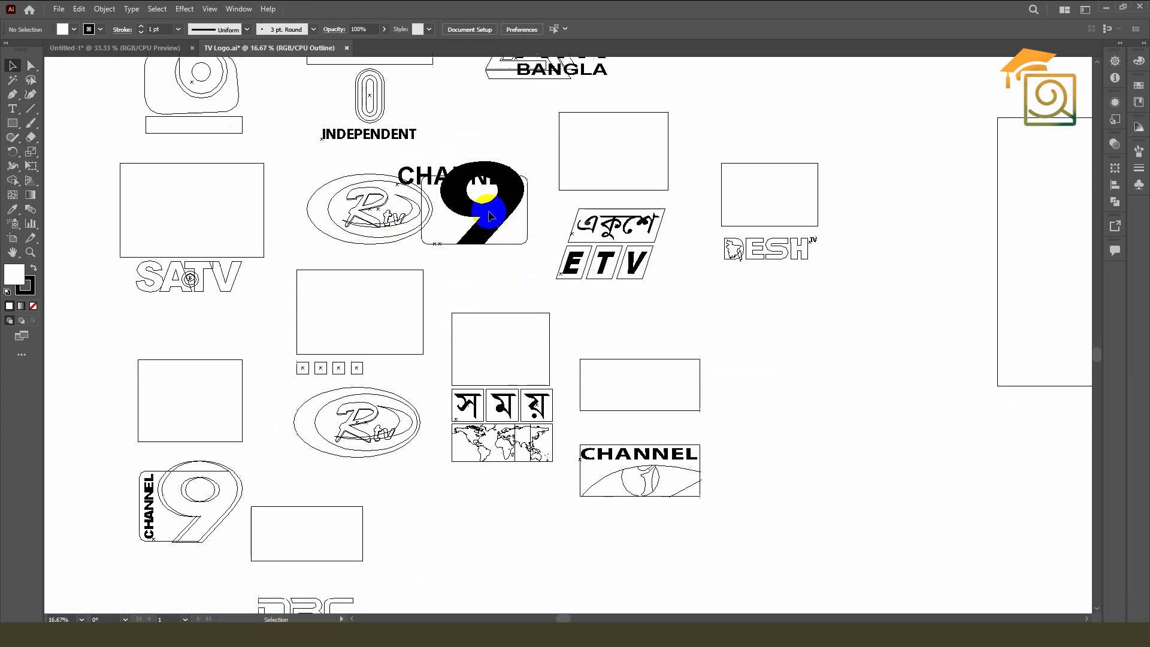
{"action": "scroll", "coordinate": [490, 215], "scroll_direction": "up", "scroll_amount": 1}
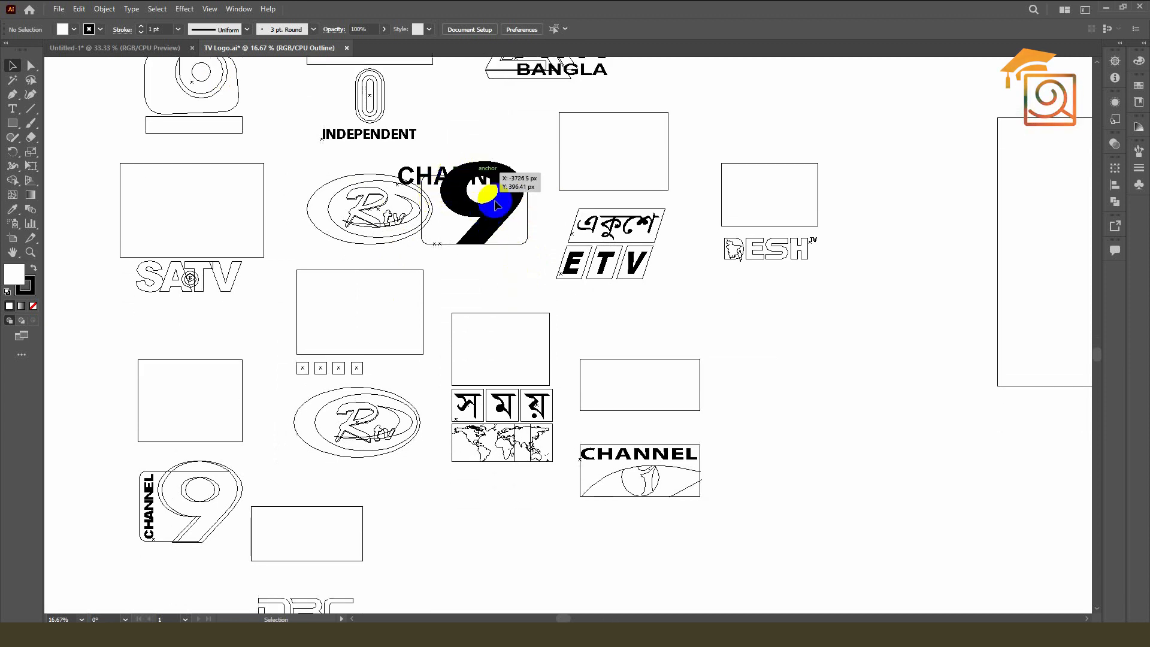
{"action": "scroll", "coordinate": [438, 318], "scroll_direction": "down", "scroll_amount": 3}
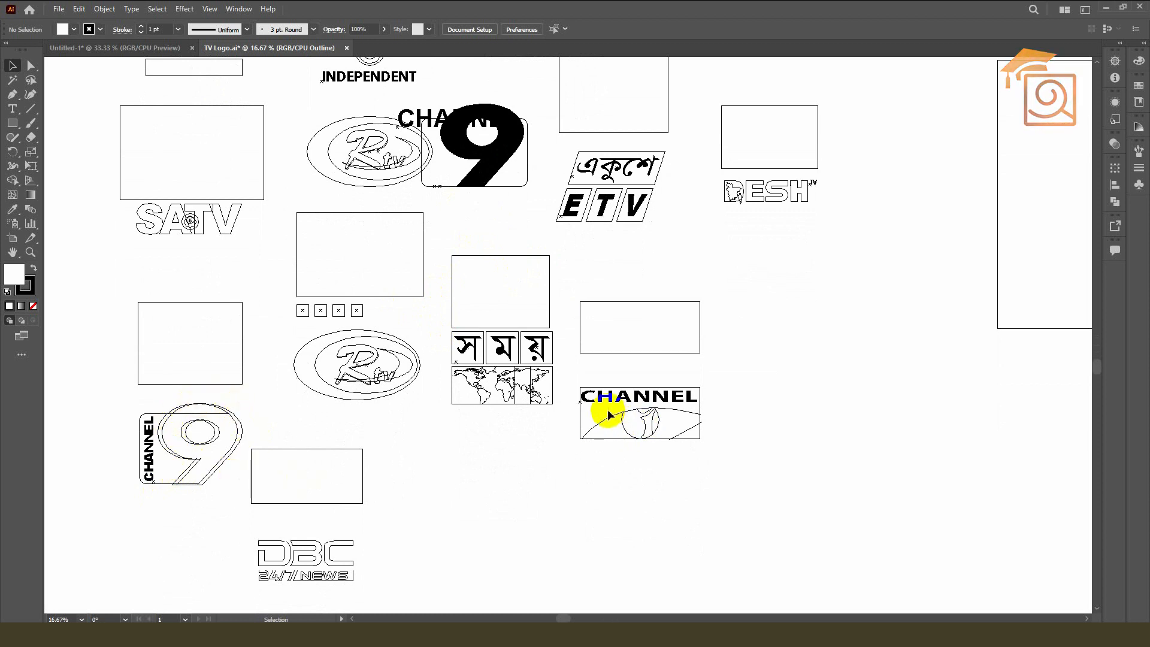
{"action": "left_click", "coordinate": [598, 302]}
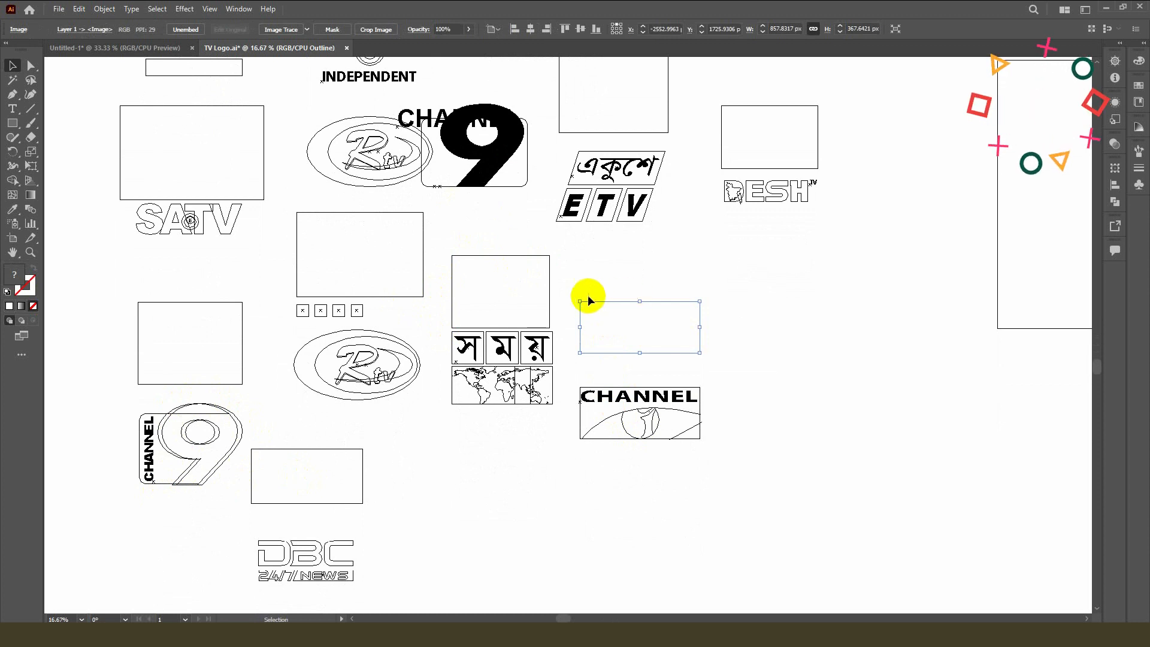
- Select the world map group beneath the সময় lettering and inspect its paths and anchor points up close
{"action": "scroll", "coordinate": [505, 386], "scroll_direction": "up", "scroll_amount": 4}
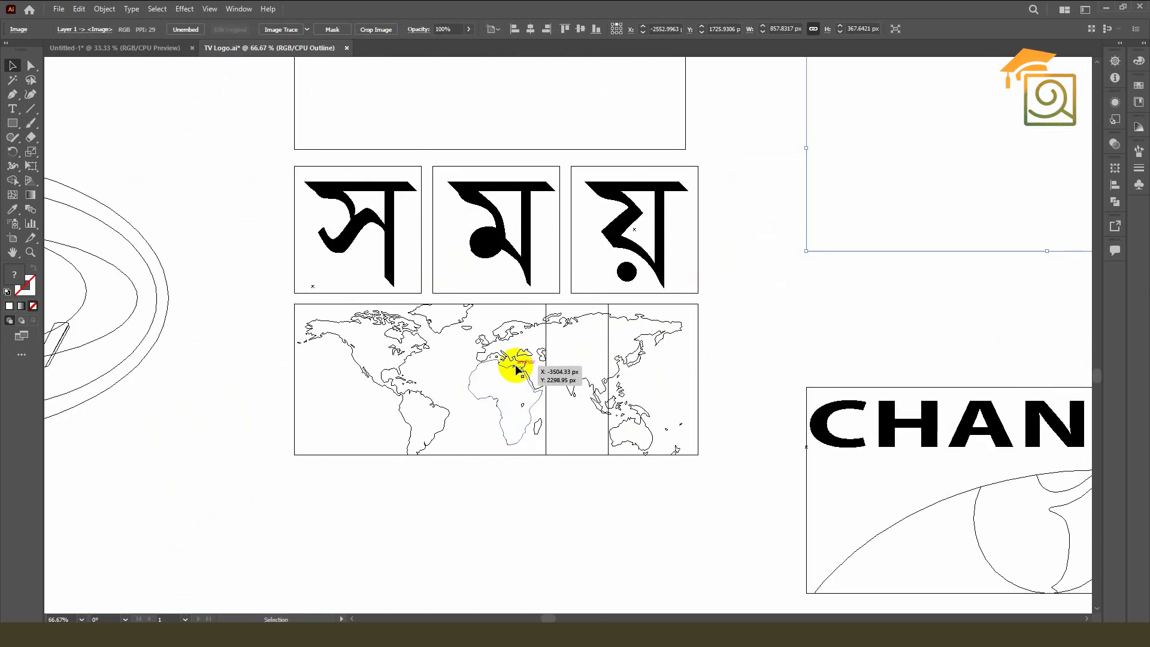
{"action": "left_click", "coordinate": [513, 368]}
{"action": "scroll", "coordinate": [513, 368], "scroll_direction": "up", "scroll_amount": 3}
{"action": "left_click", "coordinate": [620, 264]}
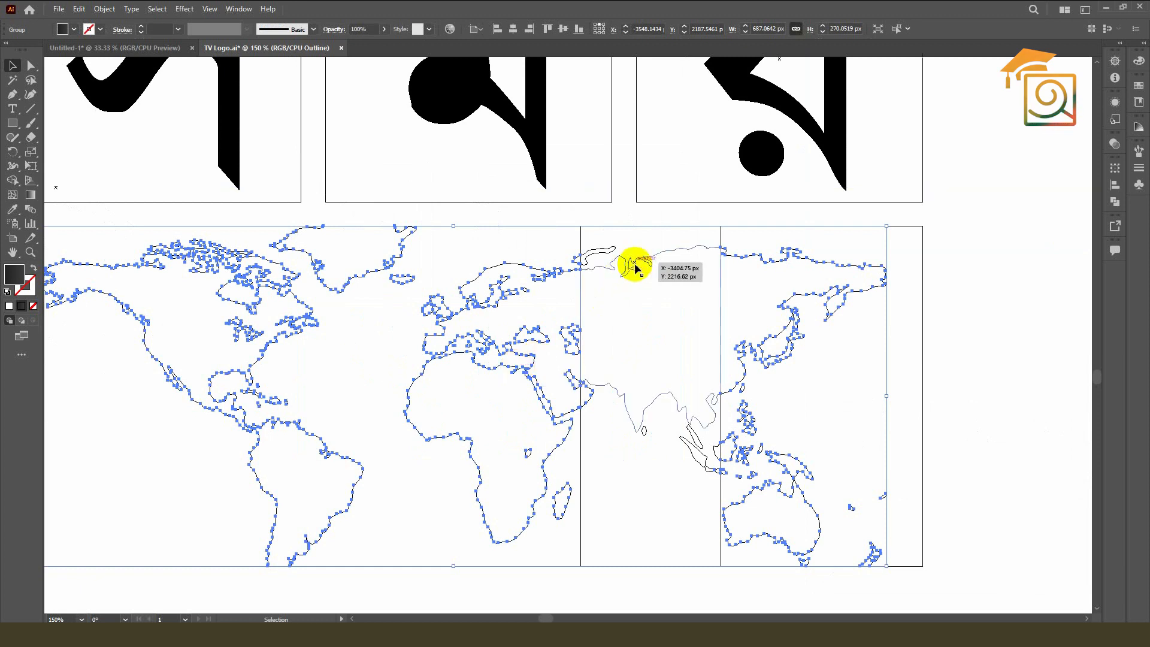
{"action": "left_click", "coordinate": [844, 265]}
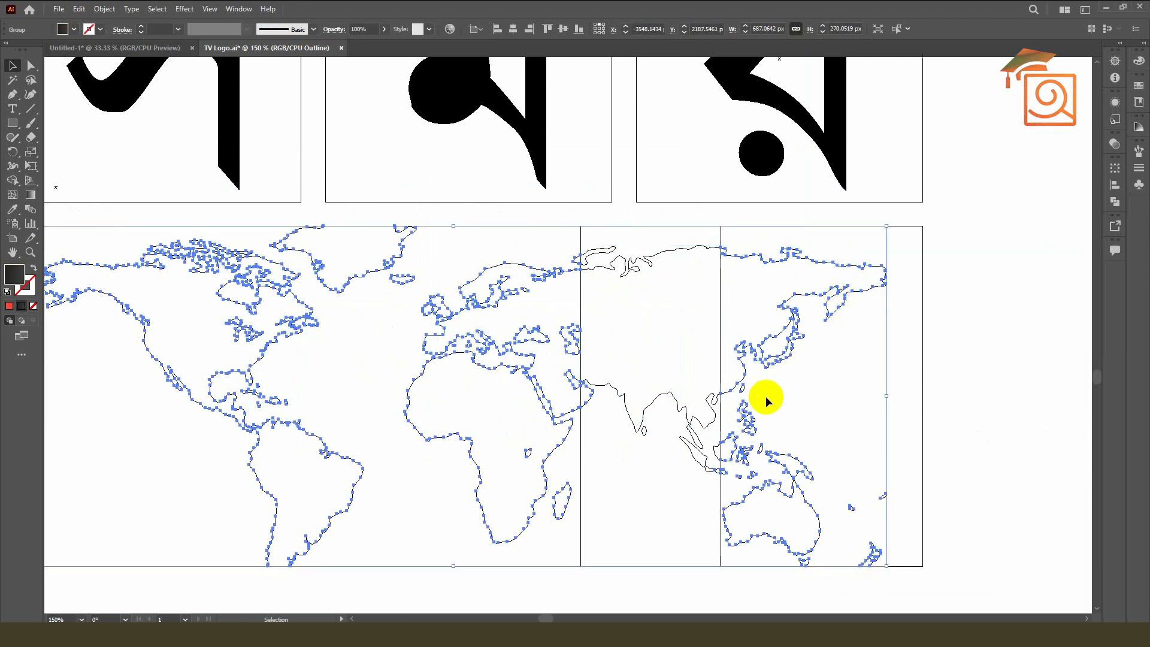
{"action": "scroll", "coordinate": [532, 489], "scroll_direction": "down", "scroll_amount": 7}
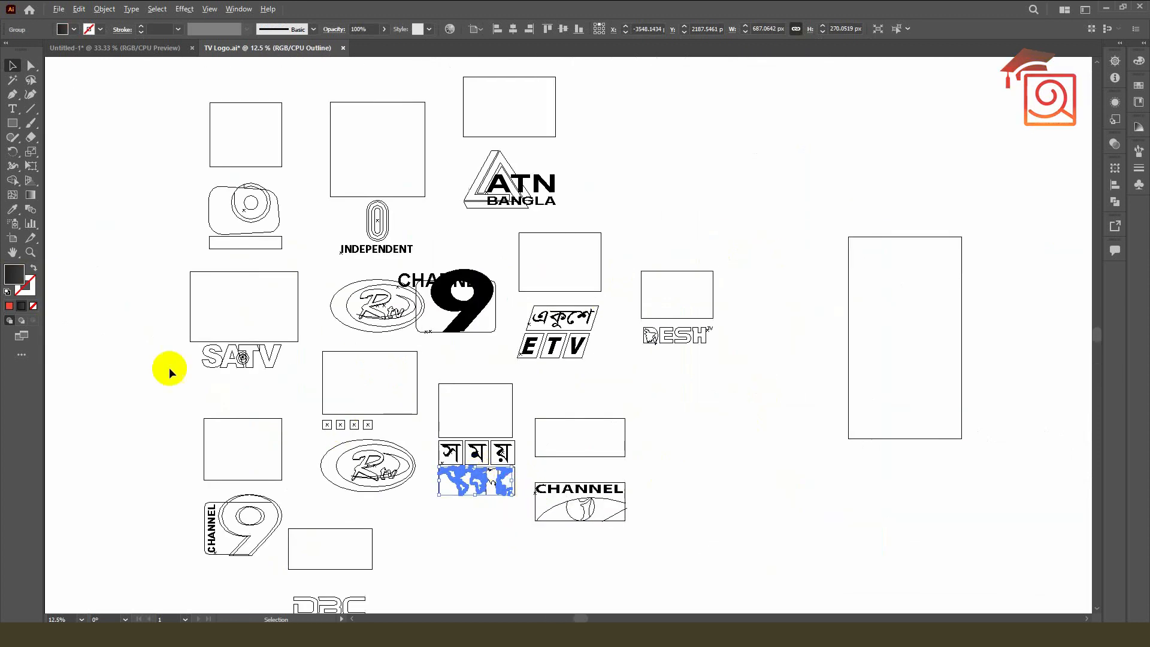
- Inspect the SATV logo's outlines up close, switch the document back to Preview and clear the selection
{"action": "scroll", "coordinate": [240, 362], "scroll_direction": "up", "scroll_amount": 7}
{"action": "scroll", "coordinate": [225, 428], "scroll_direction": "down", "scroll_amount": 3}
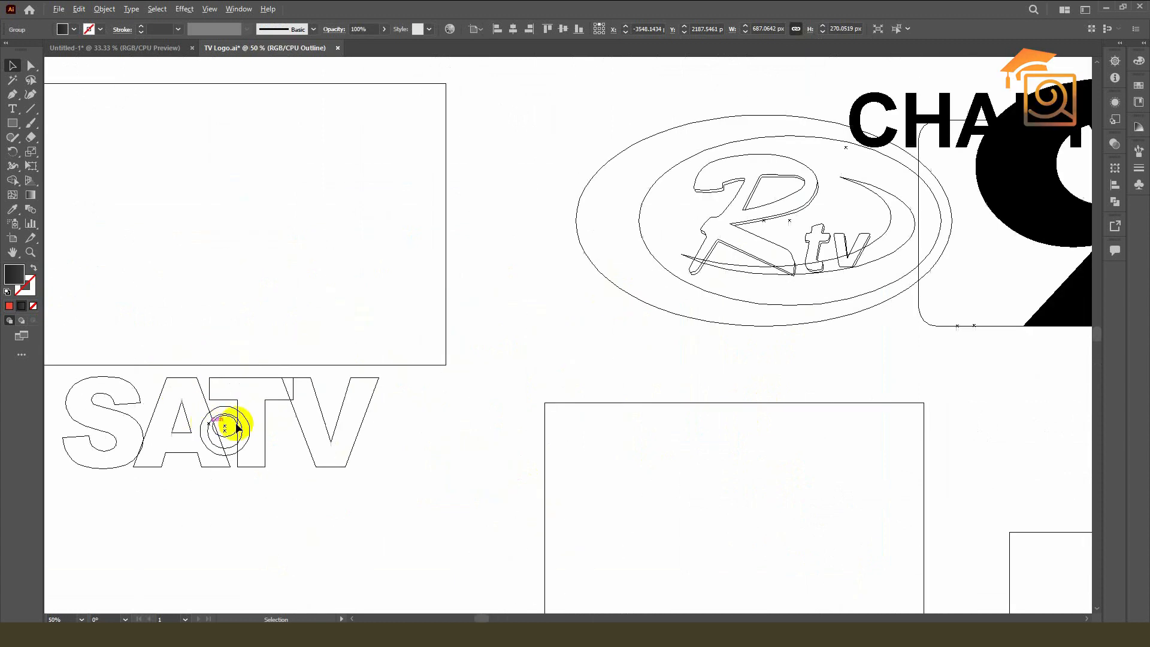
{"action": "scroll", "coordinate": [257, 383], "scroll_direction": "down", "scroll_amount": 5}
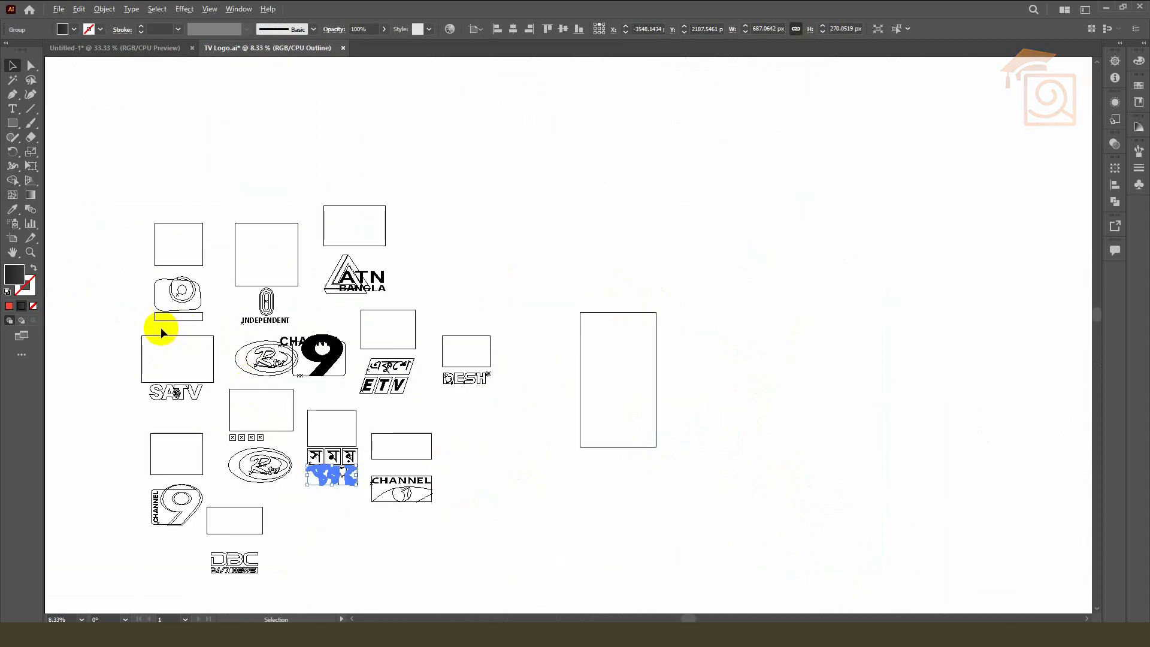
{"action": "left_click_drag", "start_coordinate": [126, 328], "coordinate": [277, 294]}
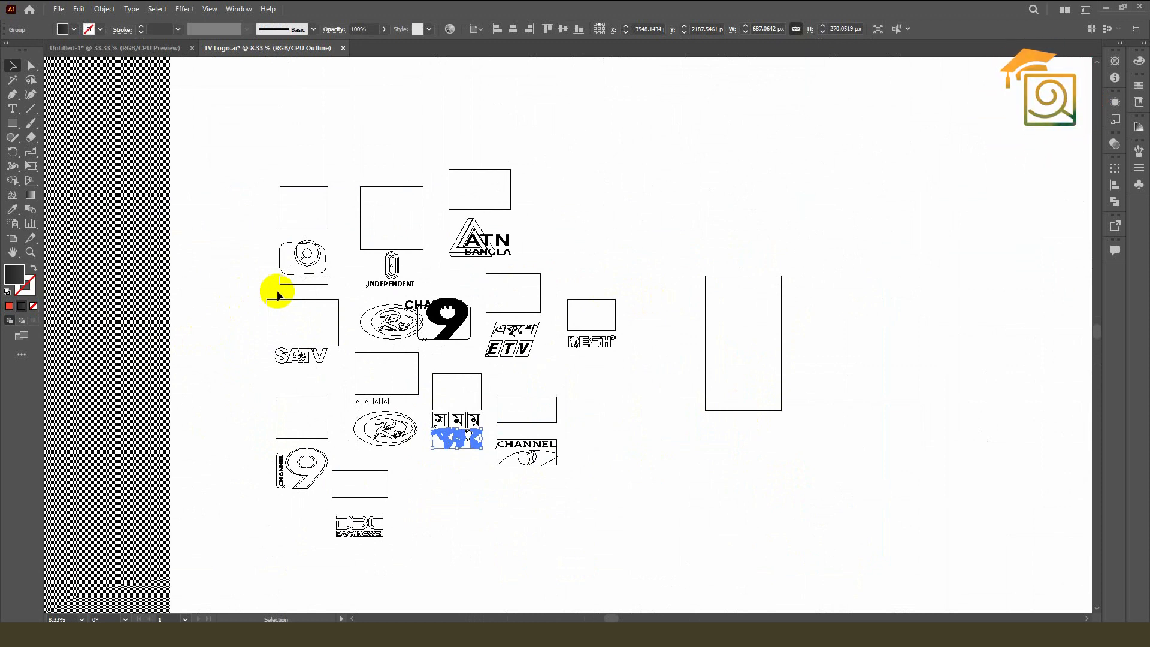
{"action": "key", "text": "ctrl+y"}
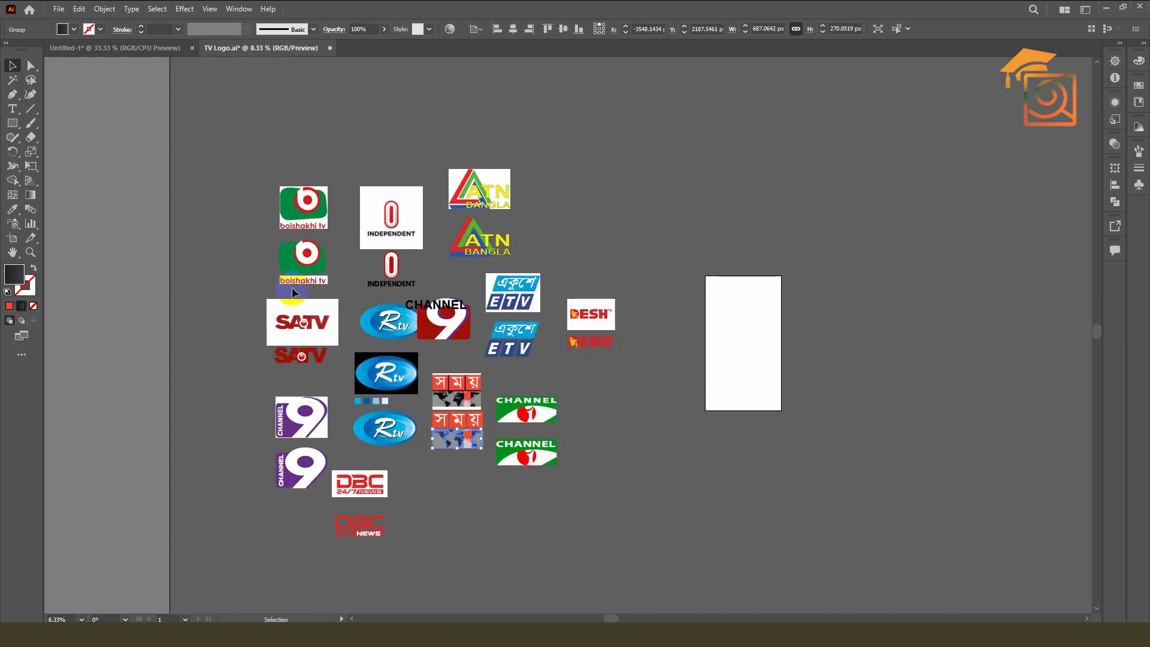
{"action": "left_click", "coordinate": [275, 158]}
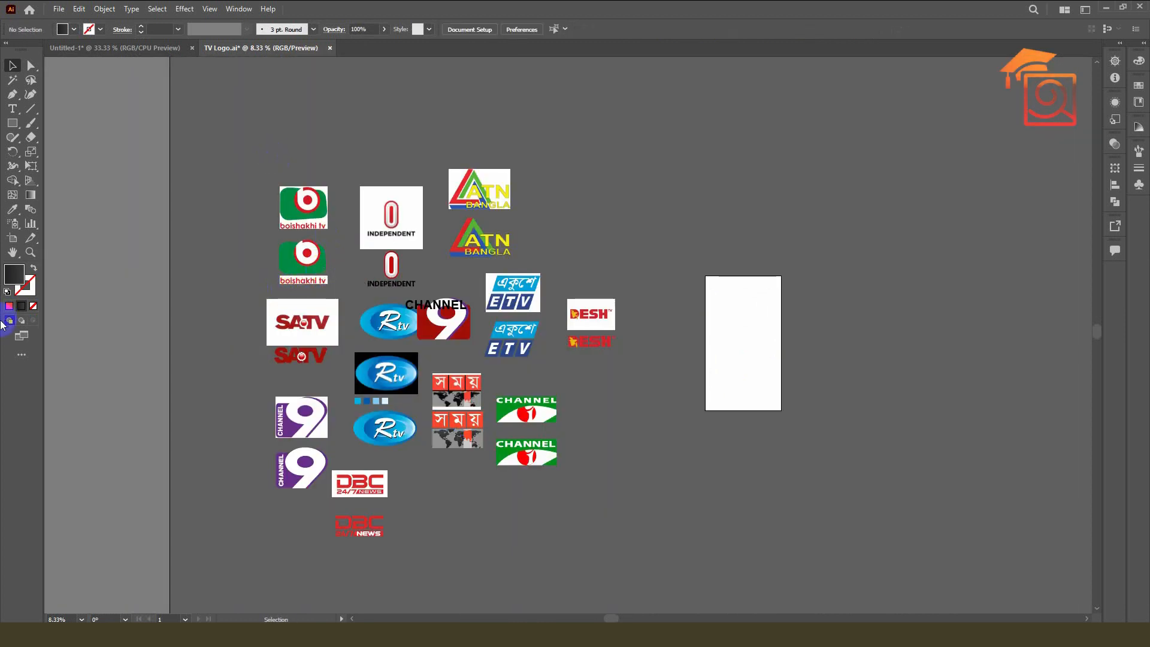
- Return to the Untitled-1 document and review the available view options without applying any
{"action": "left_click", "coordinate": [125, 46]}
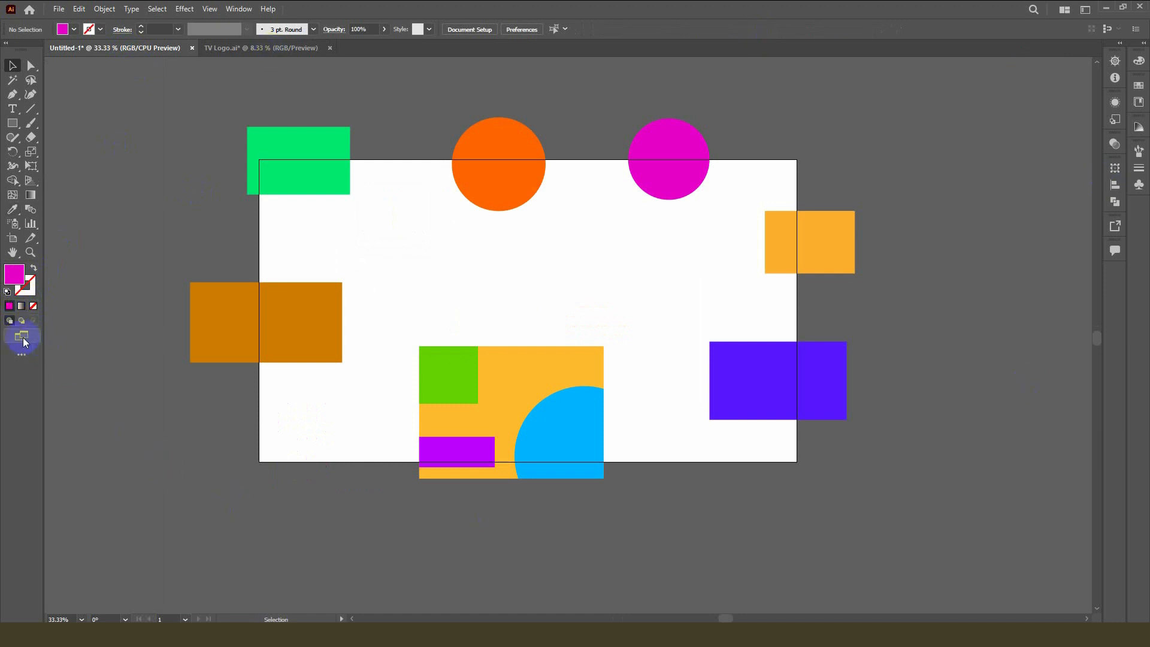
{"action": "left_click", "coordinate": [209, 9]}
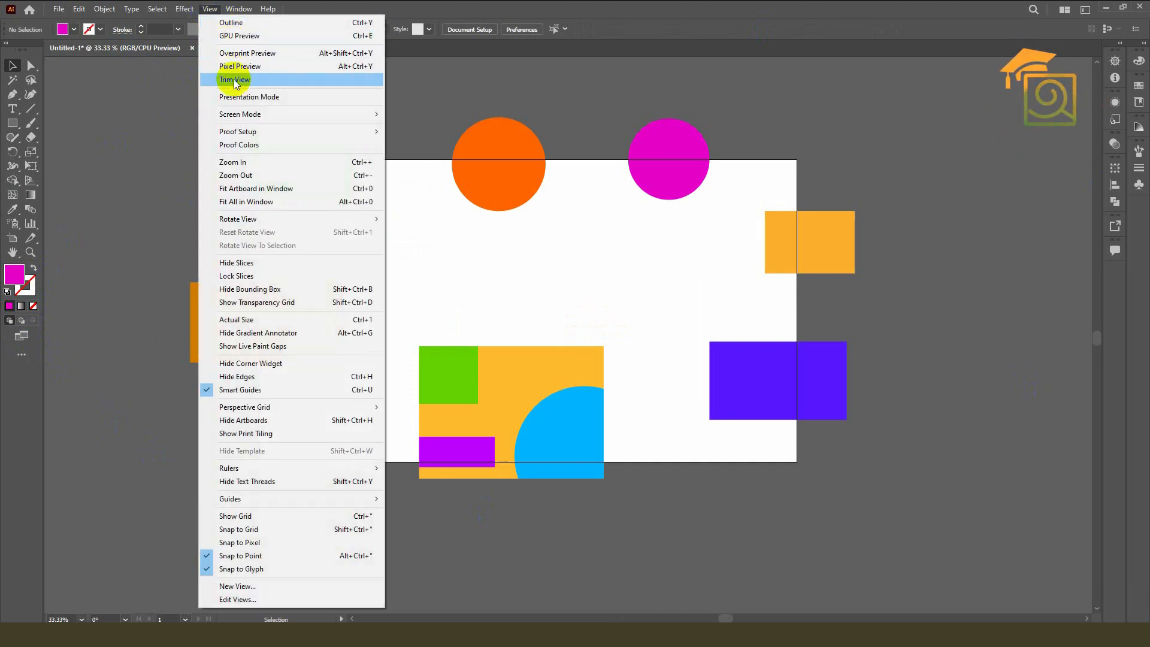
{"action": "left_click", "coordinate": [612, 304]}
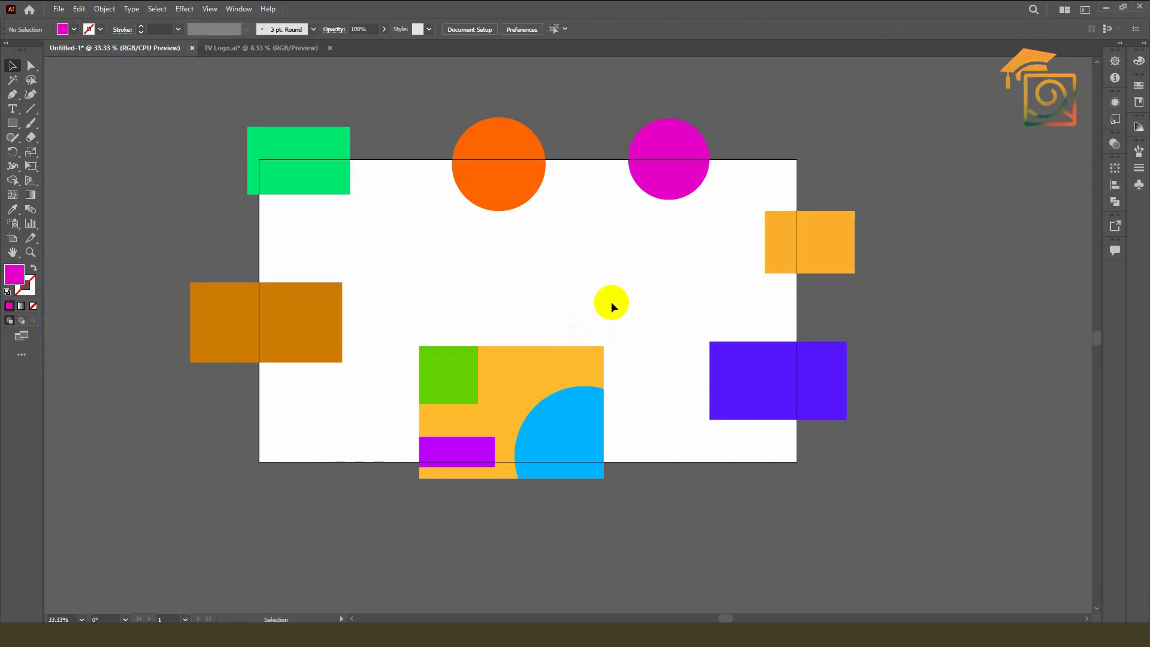